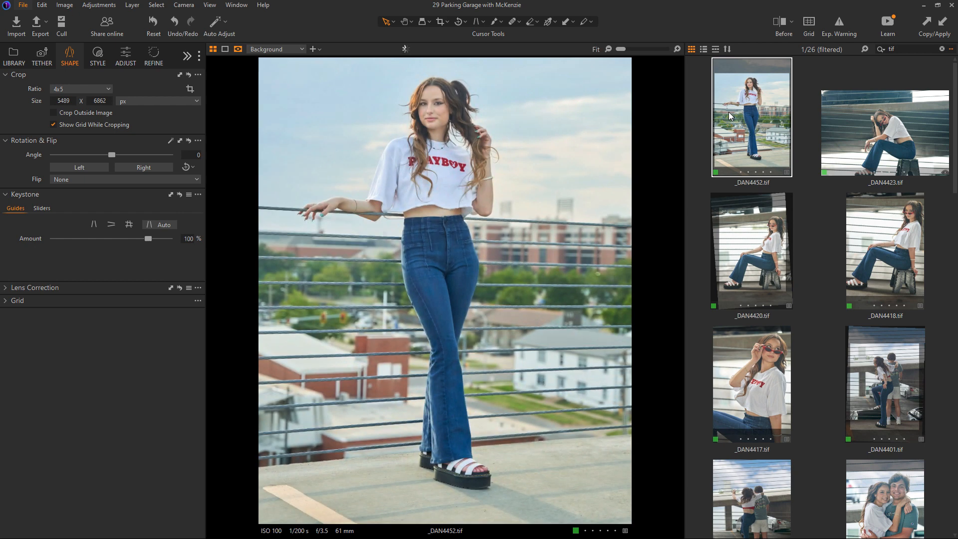
Select the _DAN4423.tif image and activate the Crop tool
left_click(851, 138)
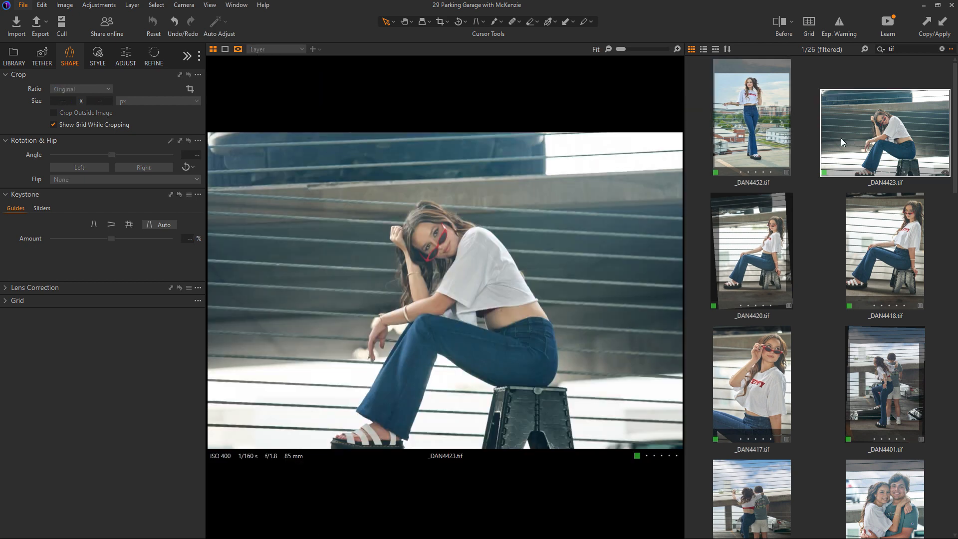
key("c")
left_click(448, 22)
key("Escape")
Remove the HDR album from the session albums in the library
left_click(13, 55)
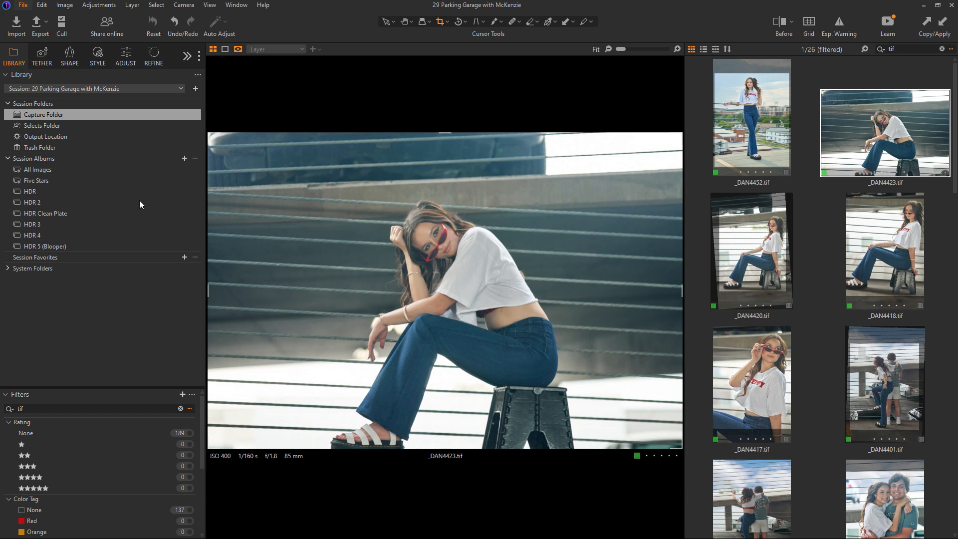
right_click(25, 191)
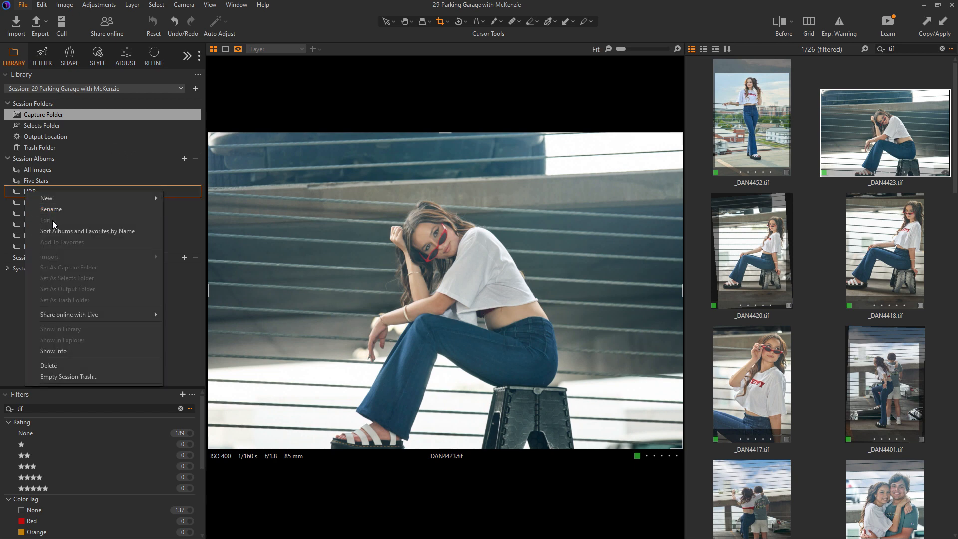
left_click(83, 363)
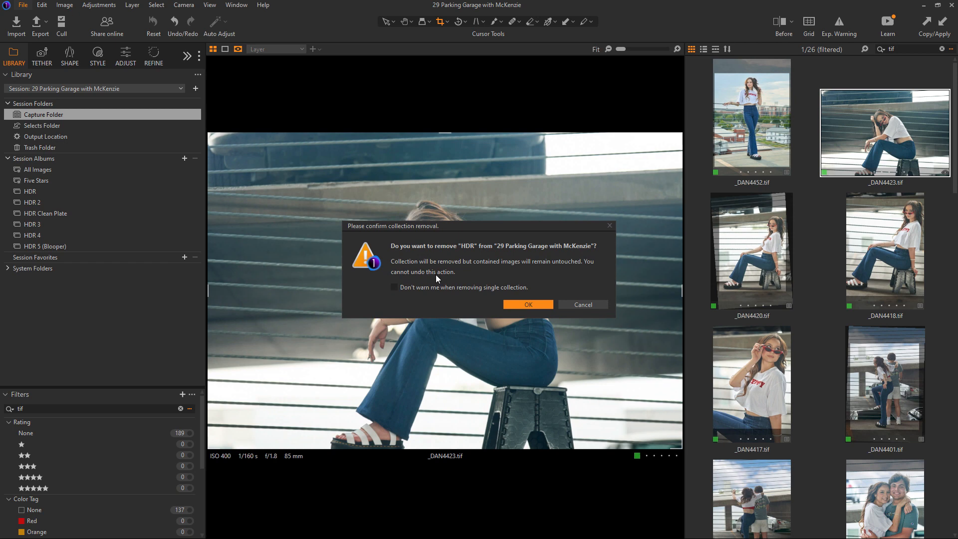
left_click(510, 303)
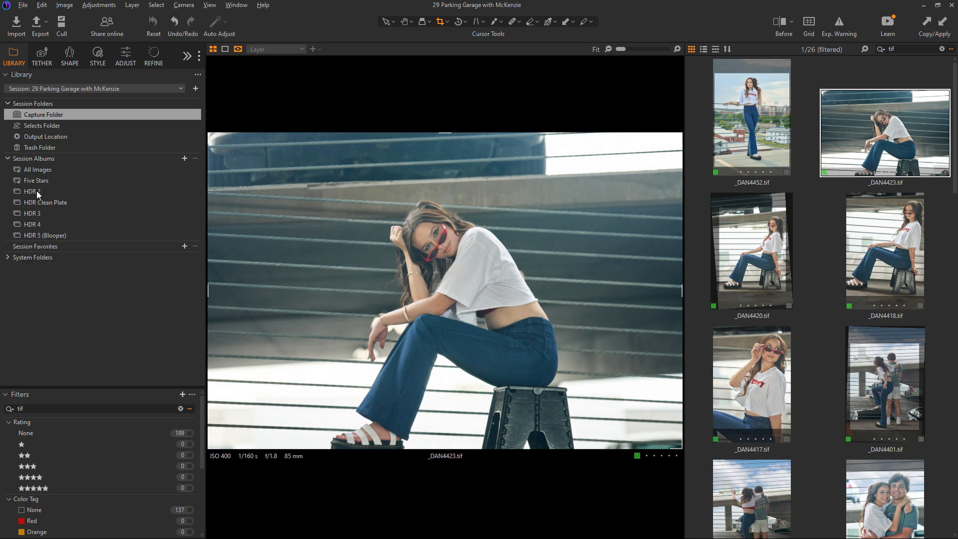
Remove the HDR 2 album from the session albums
left_click(37, 190)
left_click(35, 225)
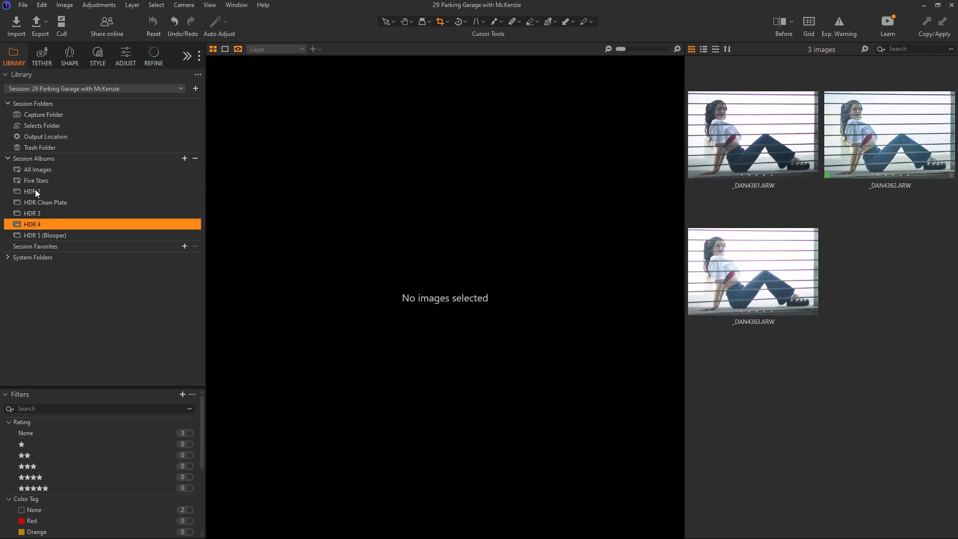
right_click(35, 191)
left_click(84, 366)
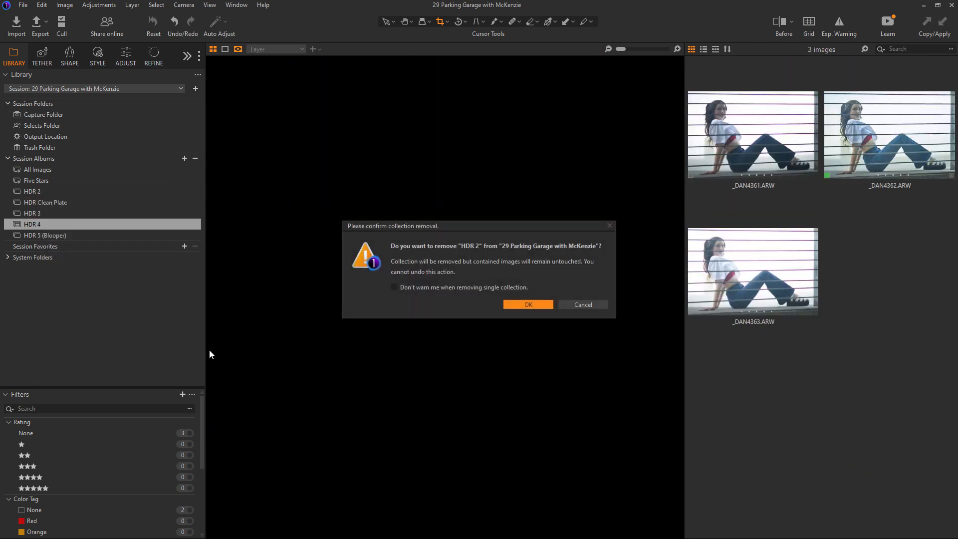
left_click(528, 304)
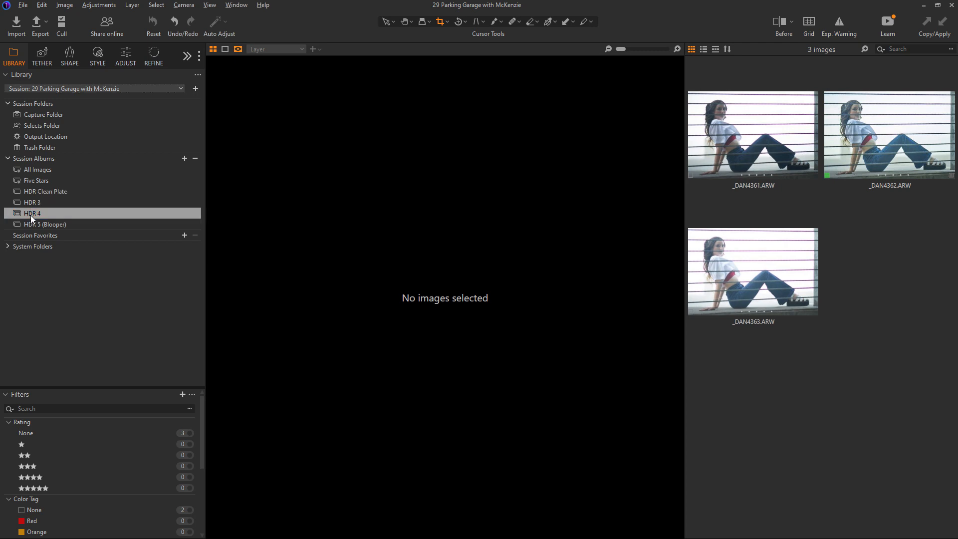
Remove the HDR 4 album from the session albums
right_click(31, 214)
left_click(71, 390)
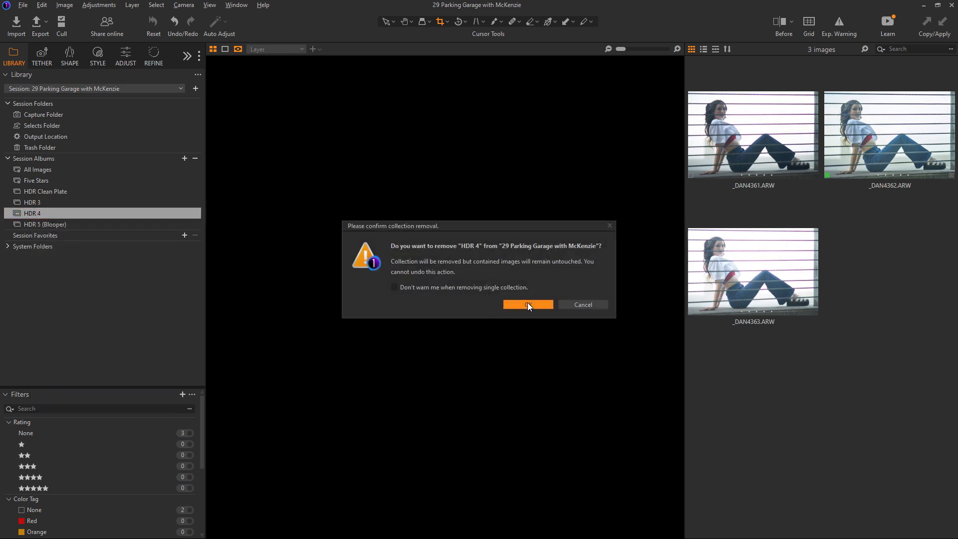
left_click(513, 305)
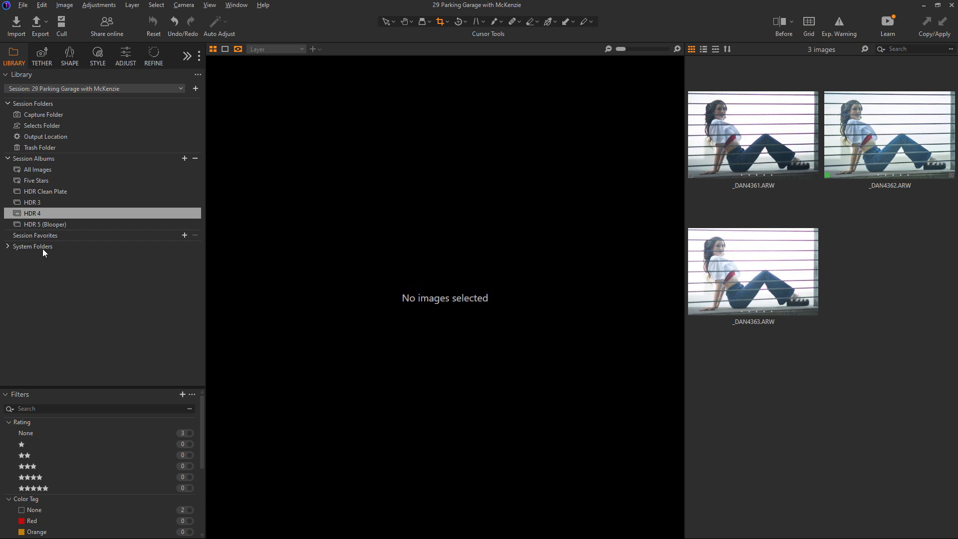
Remove the HDR 5 (Blooper), HDR 3 and HDR Clean Plate albums from the session
left_click(47, 224)
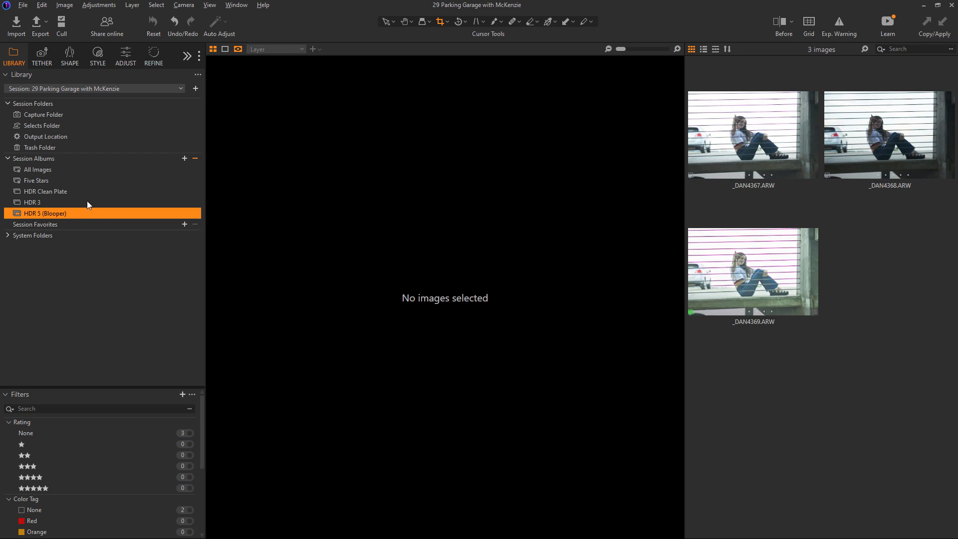
key("Delete")
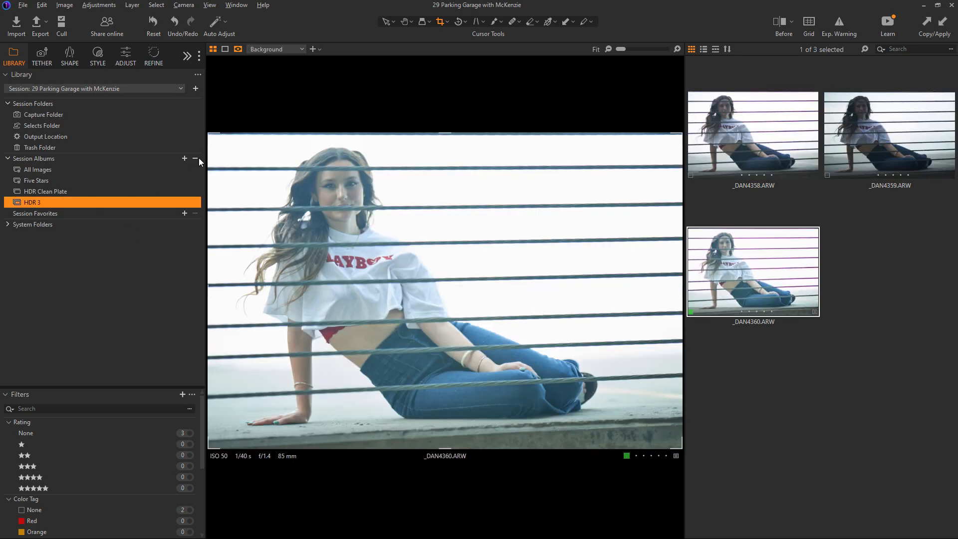
key("Delete")
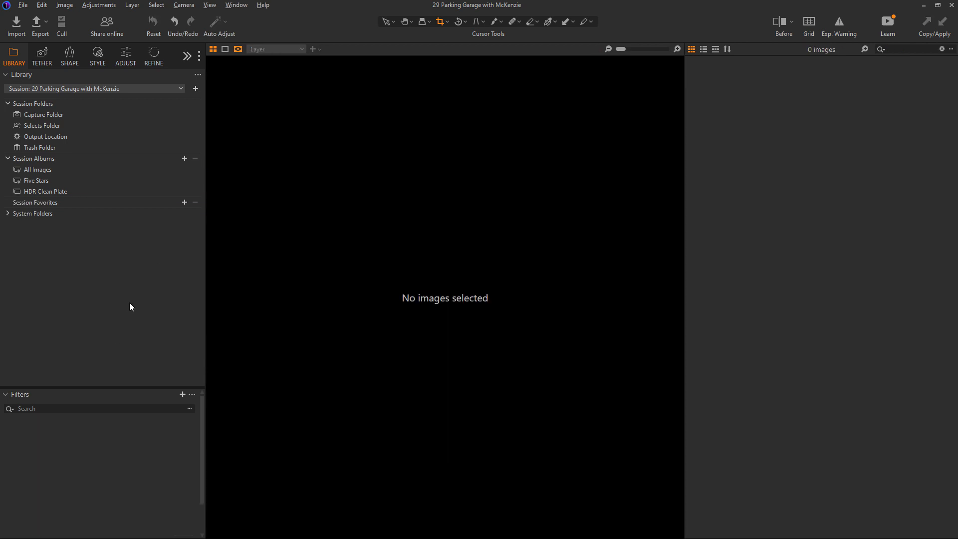
left_click(130, 191)
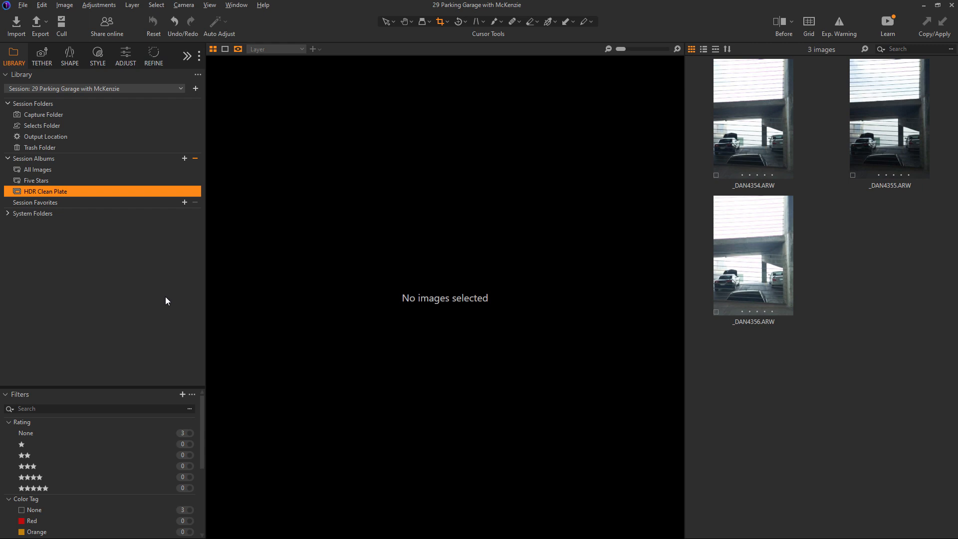
key("Delete")
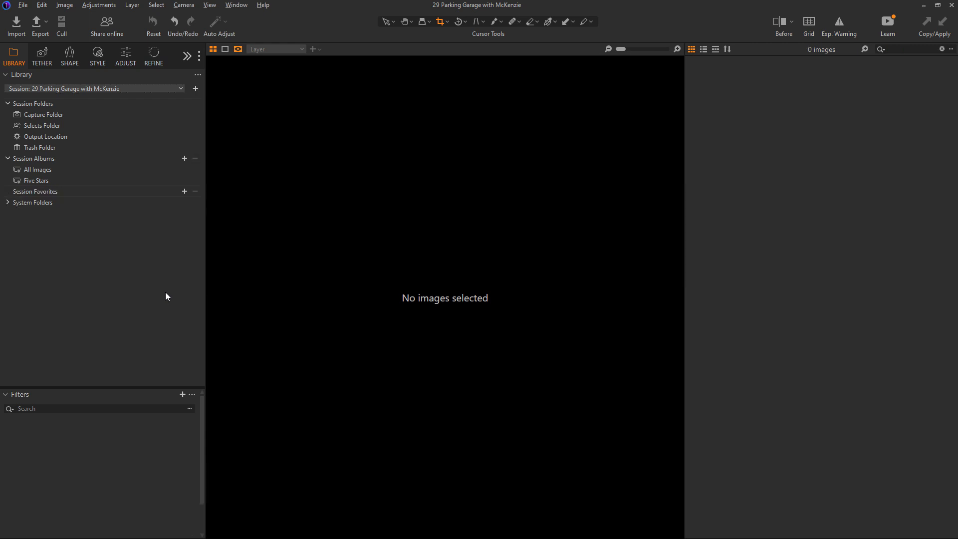
Return to the Capture Folder and review the crops of its tif images from _DAN4452.tif through _DAN4398.tif
left_click(58, 114)
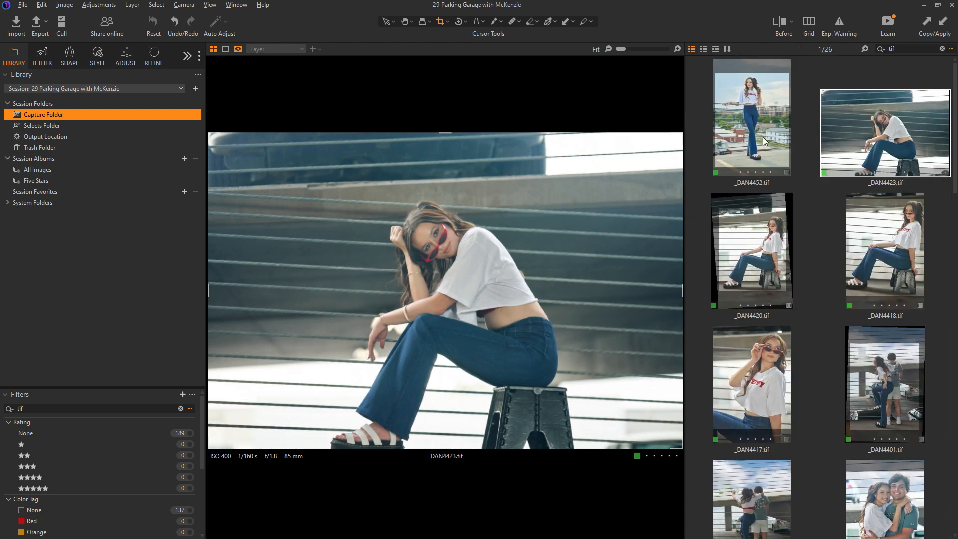
left_click(763, 137)
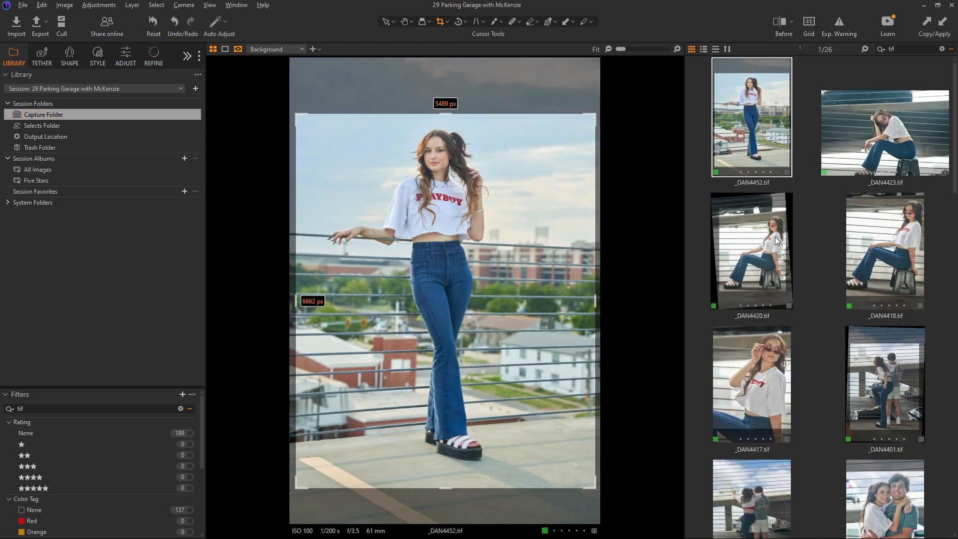
left_click(774, 236)
left_click(859, 250)
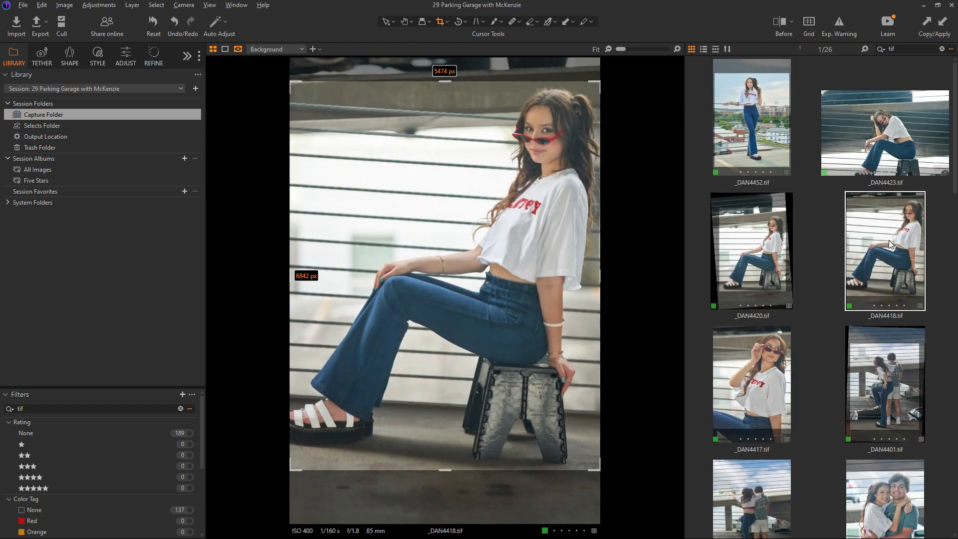
left_click(775, 359)
left_click(902, 395)
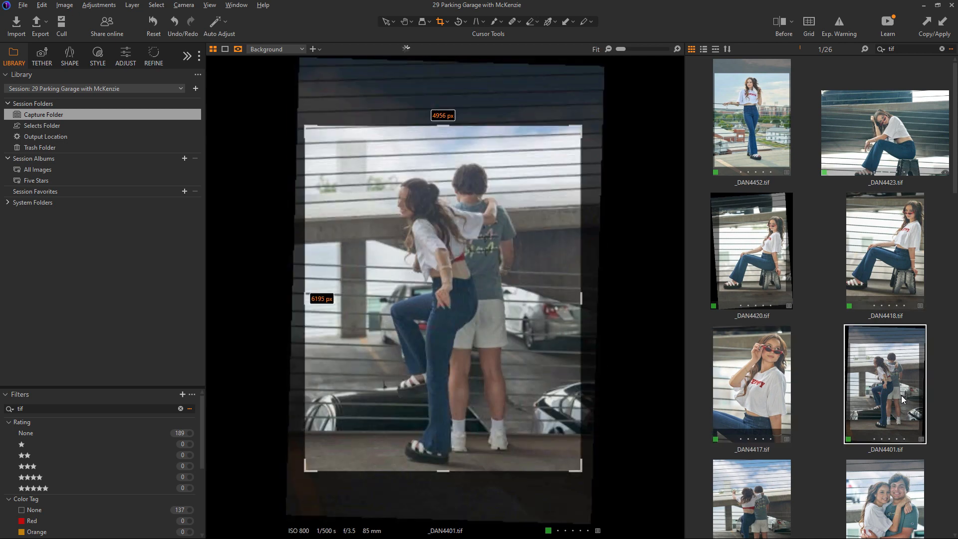
scroll(955, 186, "down", 4)
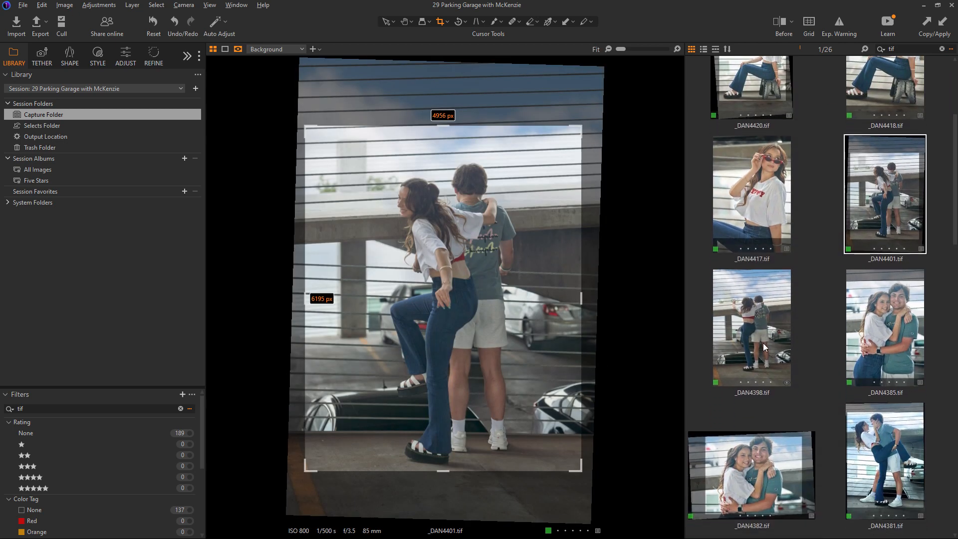
left_click(763, 343)
left_click(877, 189)
left_click(757, 311)
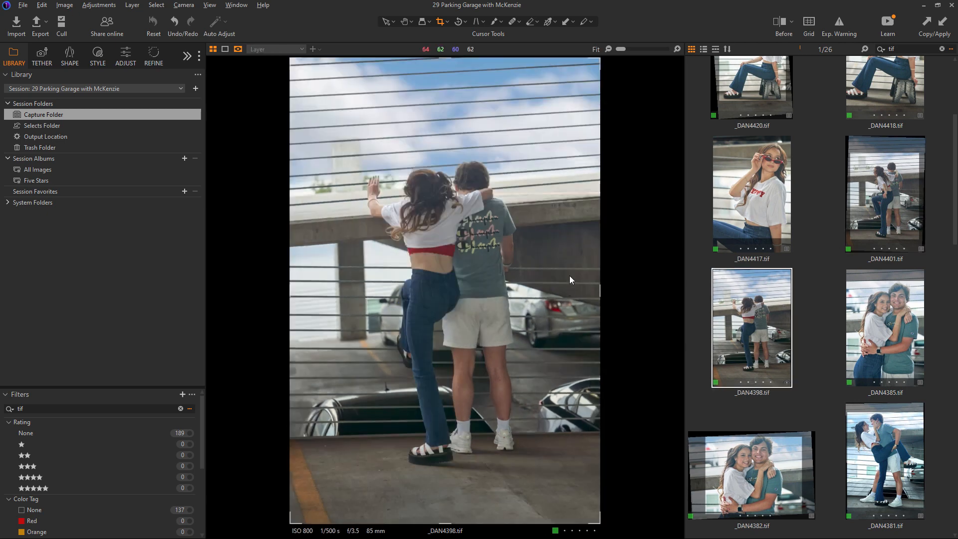
Activate the Straighten tool with _DAN4398.tif selected and reselect the Capture Folder
key("r")
left_click(465, 23)
left_click(471, 37)
left_click(773, 305, "ctrl")
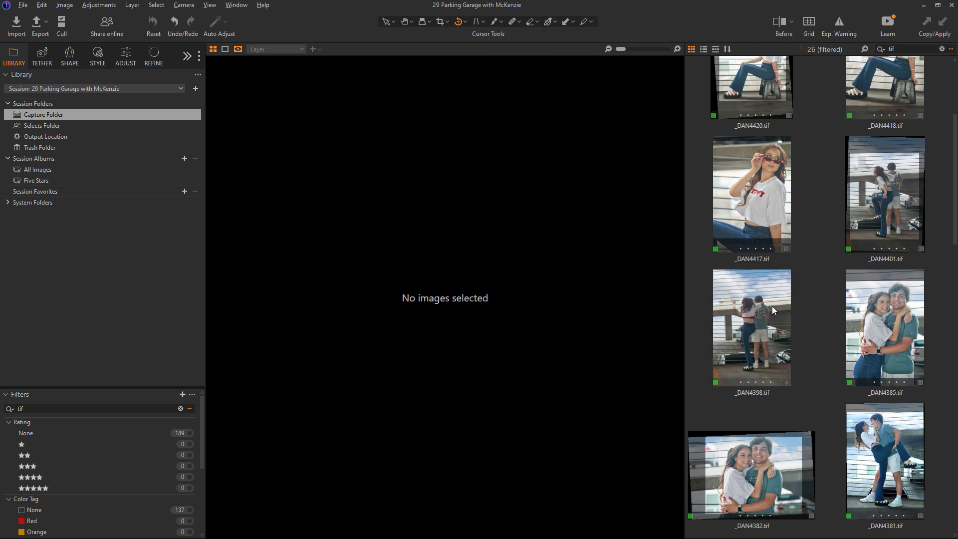
left_click(772, 306)
left_click(461, 26)
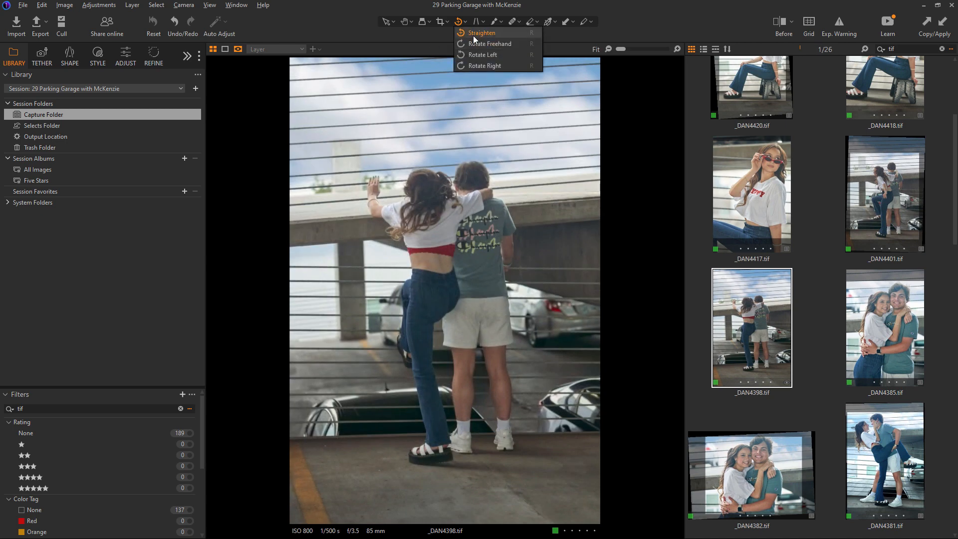
left_click(473, 35)
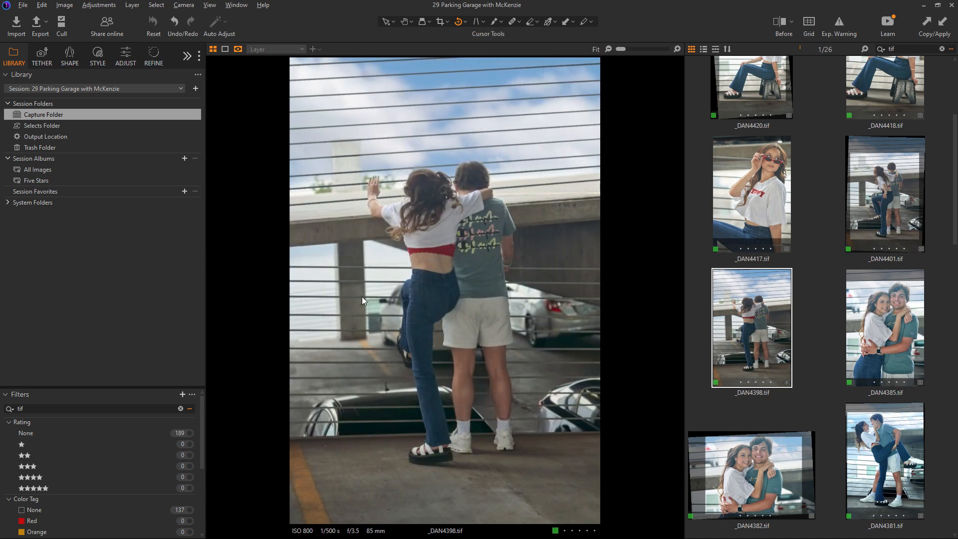
left_click(102, 125)
left_click(101, 115)
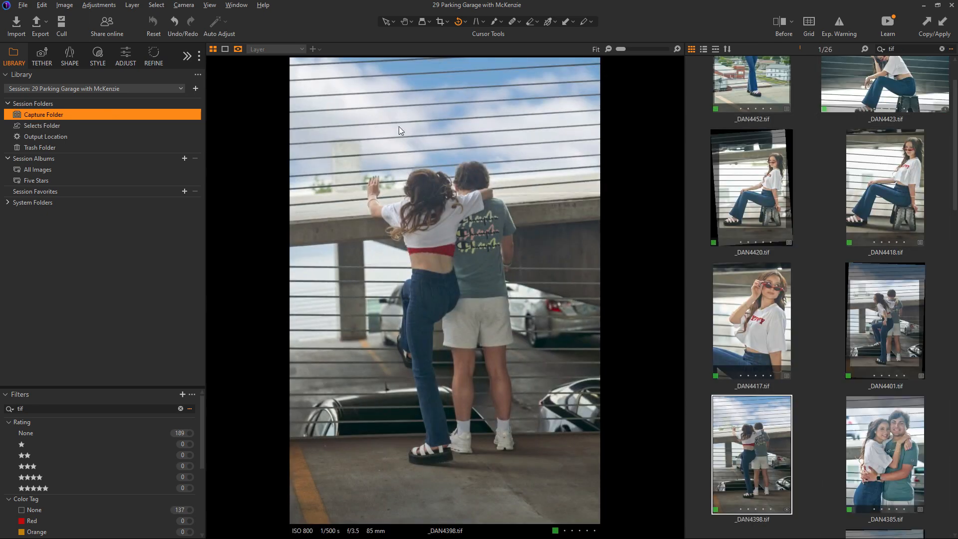
left_click(463, 22)
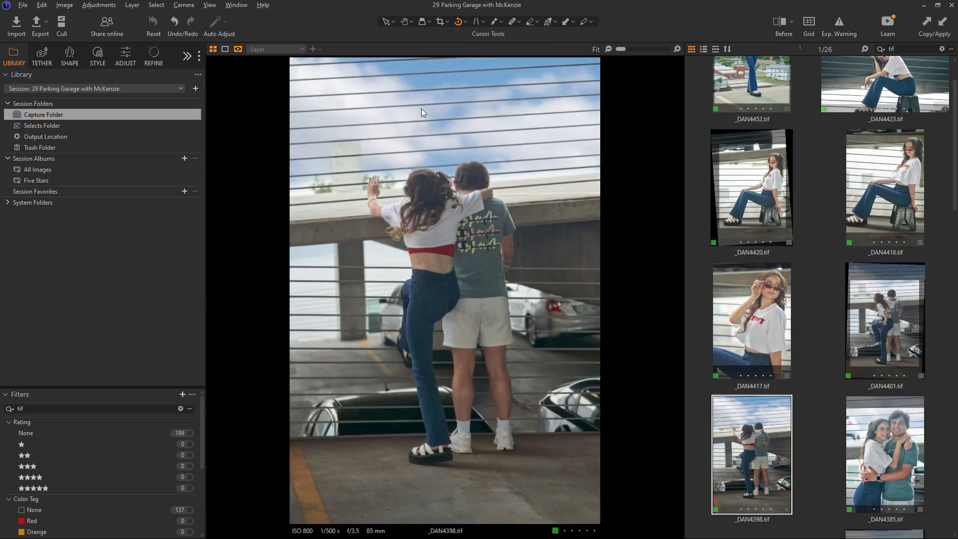
Filter the Capture Folder's images by the search text "tif"
left_click(807, 345)
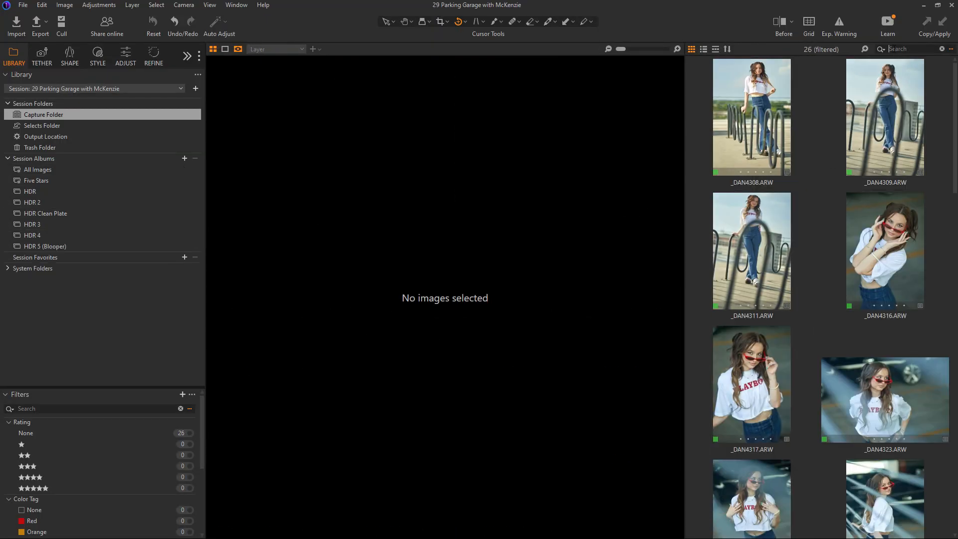
type("tif")
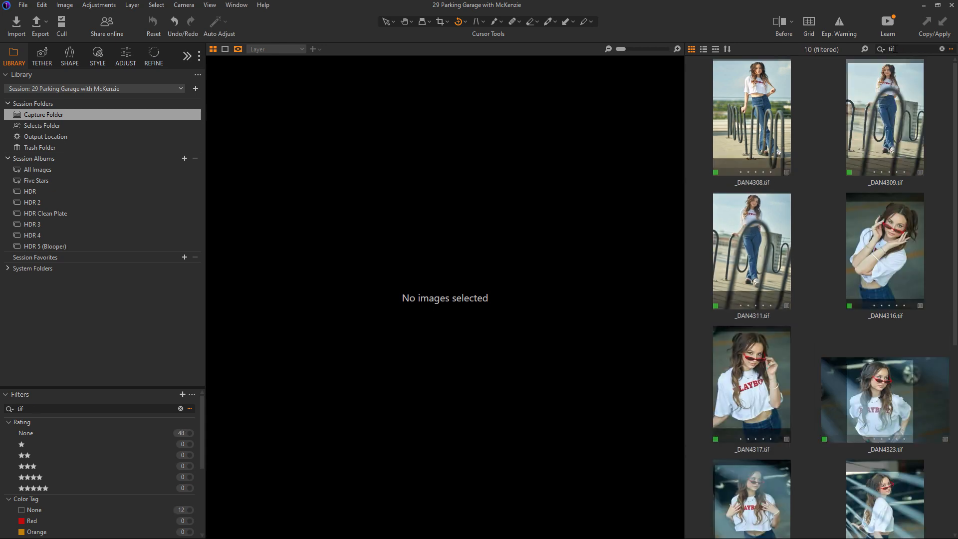
Review the crops of _DAN4308.tif, _DAN4309.tif, _DAN4311.tif and _DAN4316.tif in the viewer
left_click(753, 142)
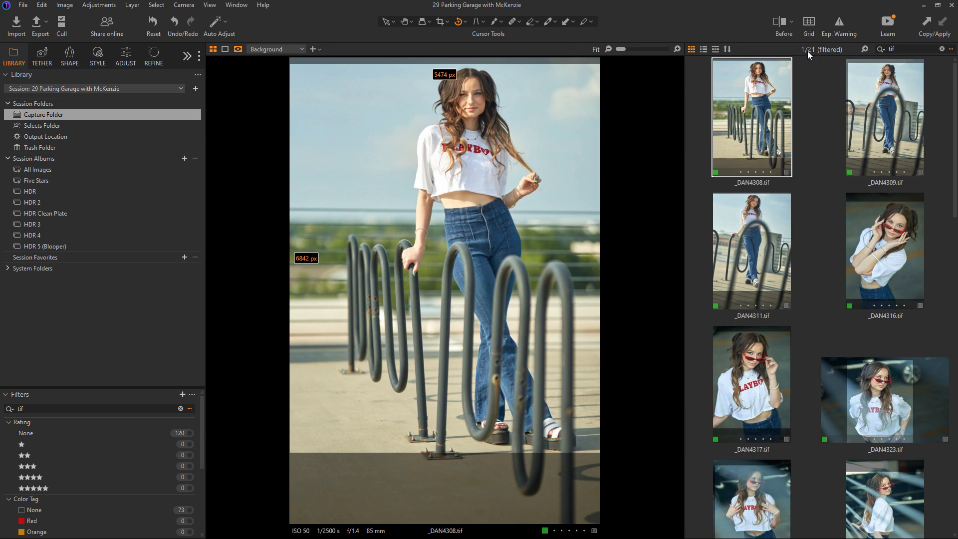
left_click(811, 101)
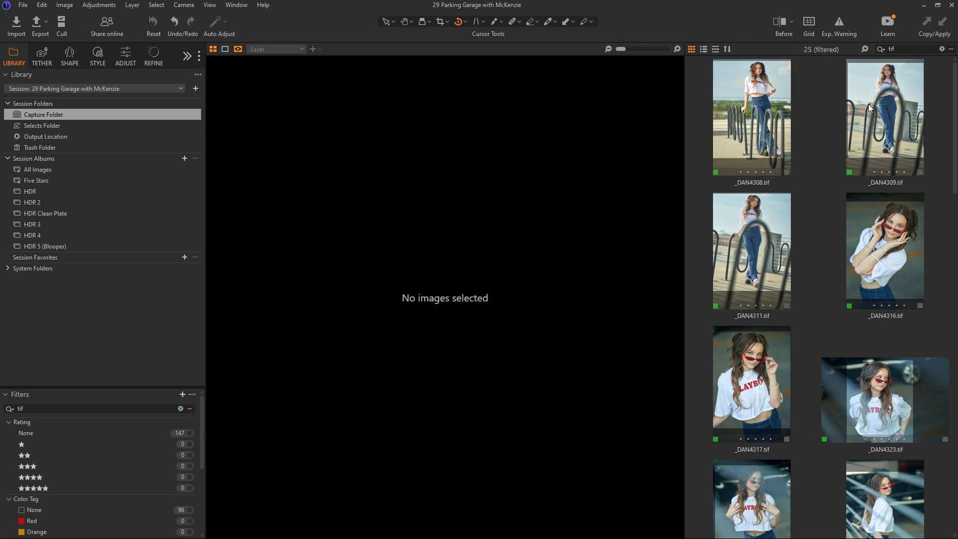
left_click(869, 104)
left_click(781, 254)
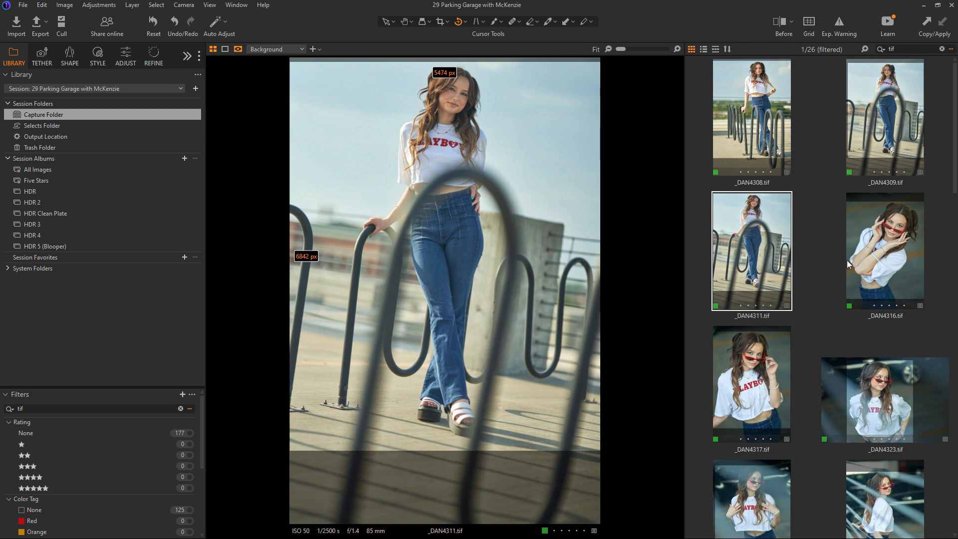
left_click(848, 262)
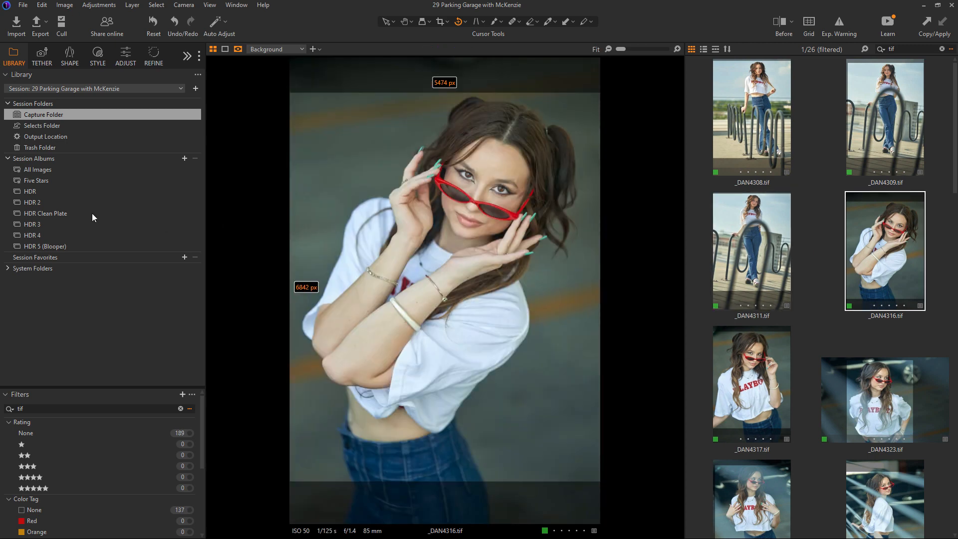
Remove the HDR and HDR 2 albums from the session and select the HDR Clean Plate album
left_click(30, 191)
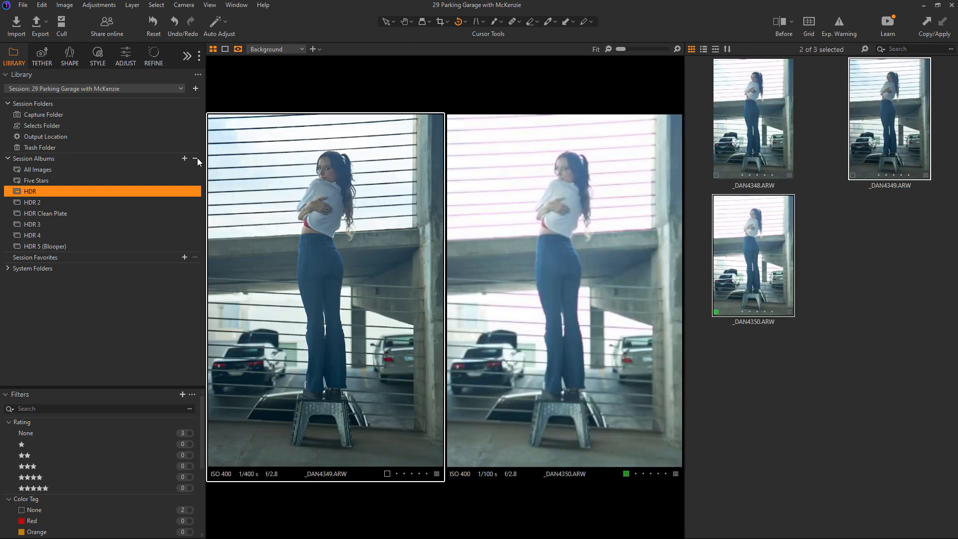
left_click(195, 159)
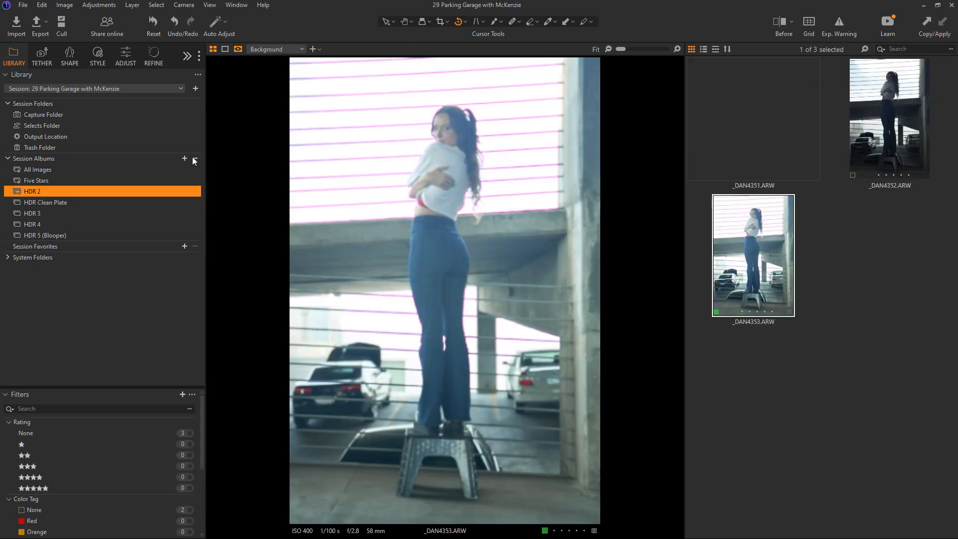
left_click(195, 158)
left_click(131, 192)
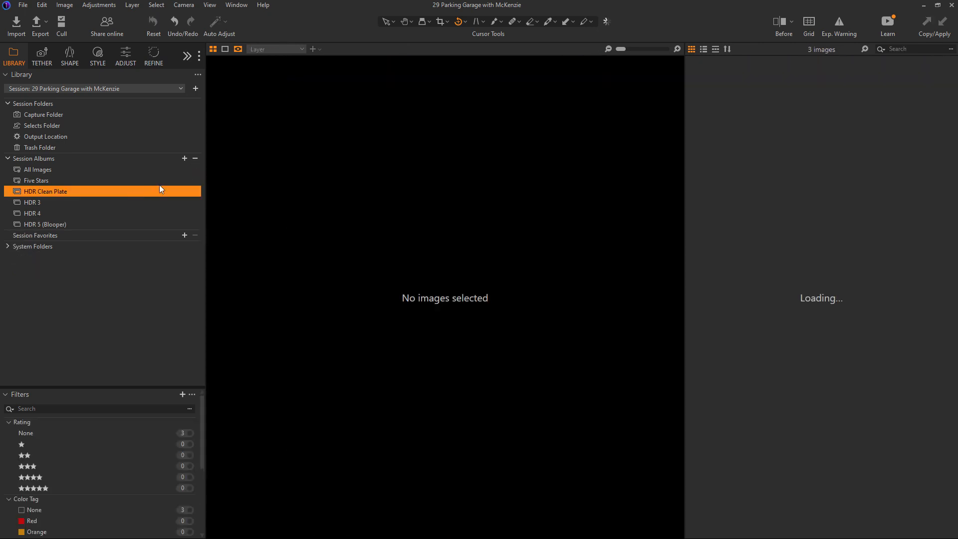
Remove the HDR Clean Plate, HDR 3, HDR 4 and HDR 5 (Blooper) albums from the session
left_click(195, 159)
left_click(133, 194)
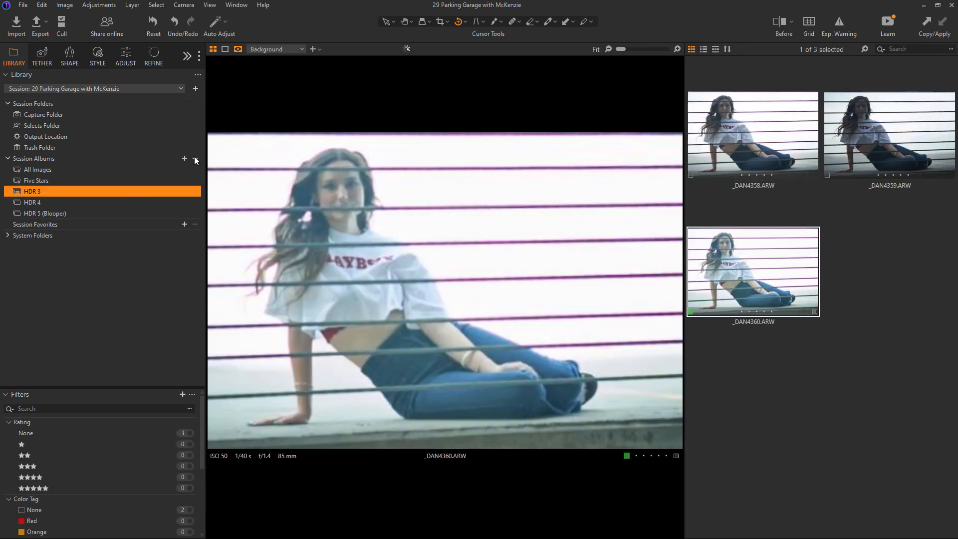
left_click(195, 158)
left_click(149, 191)
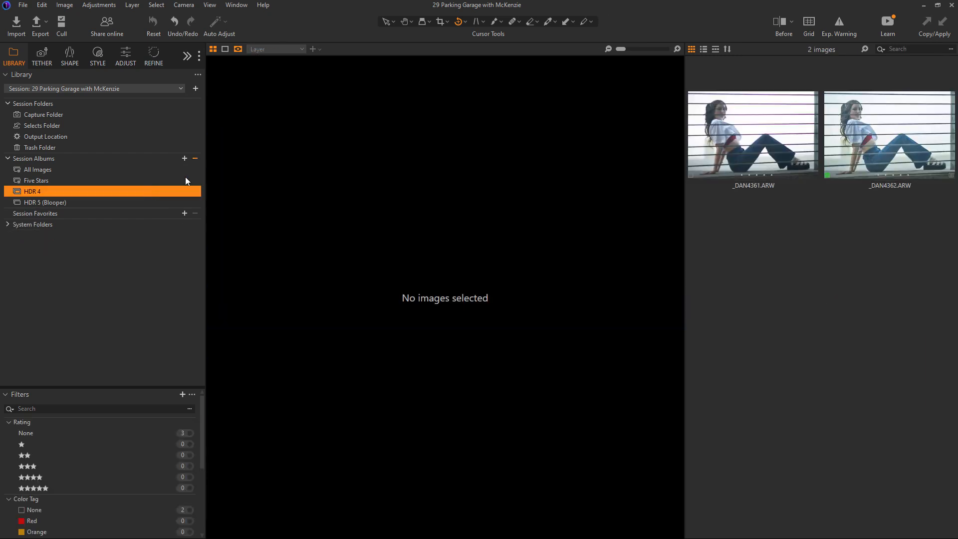
left_click(195, 158)
left_click(121, 193)
left_click(195, 158)
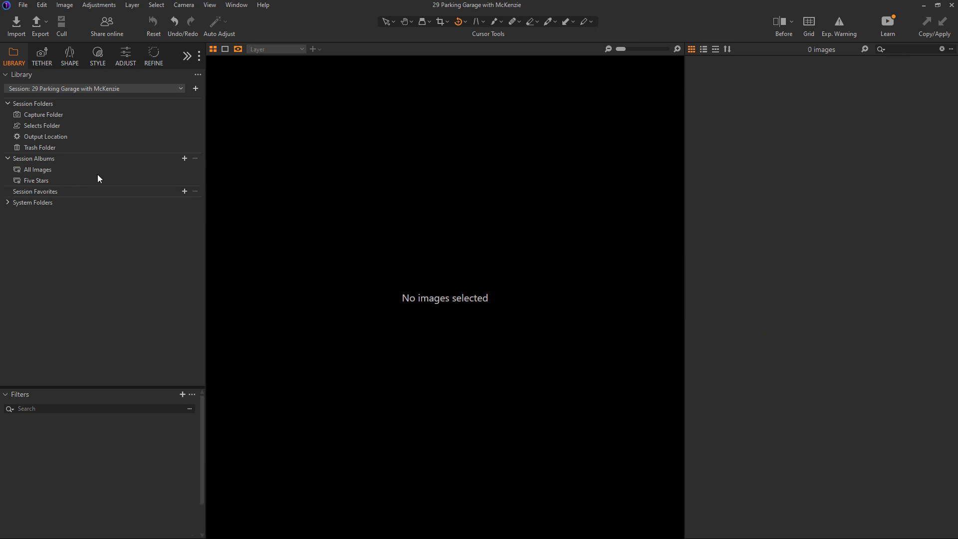
Return to the tif images in the Capture Folder and review the crops of _DAN4360.tif and _DAN4369.tif
left_click(52, 115)
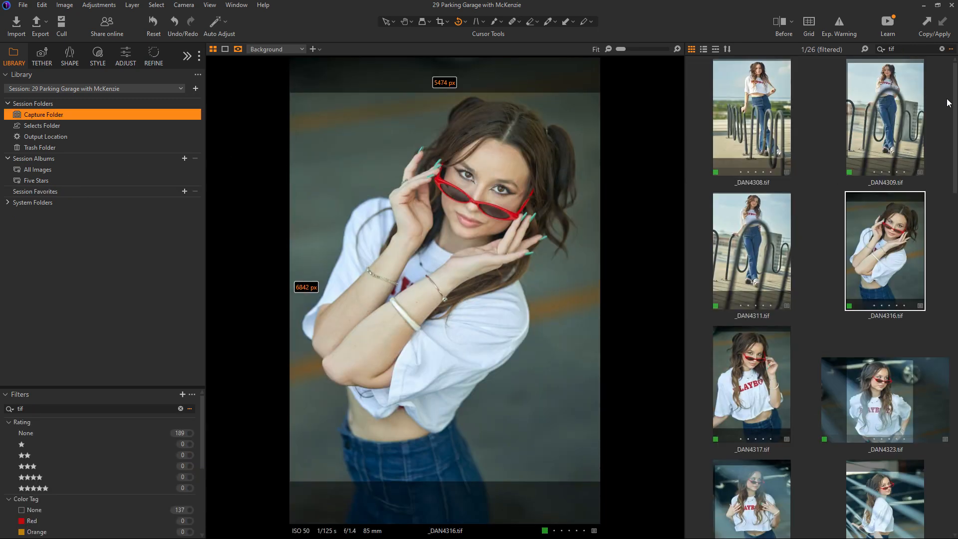
left_click_drag(954, 94, 952, 250)
left_click(884, 313)
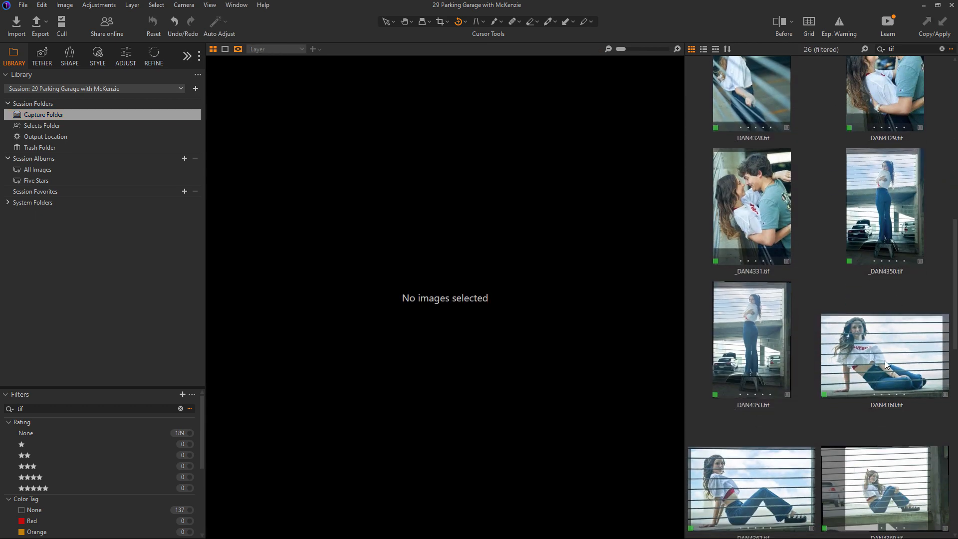
left_click(885, 360)
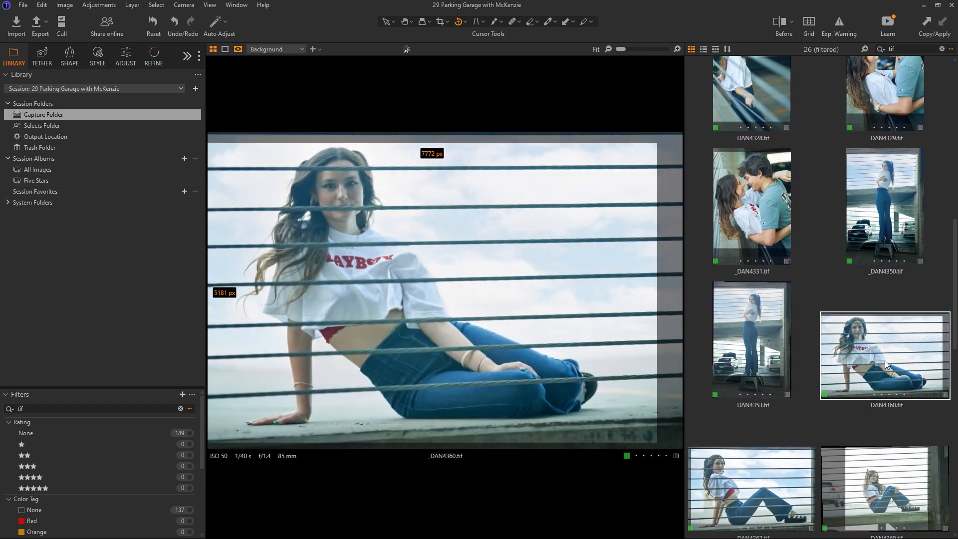
left_click(448, 22)
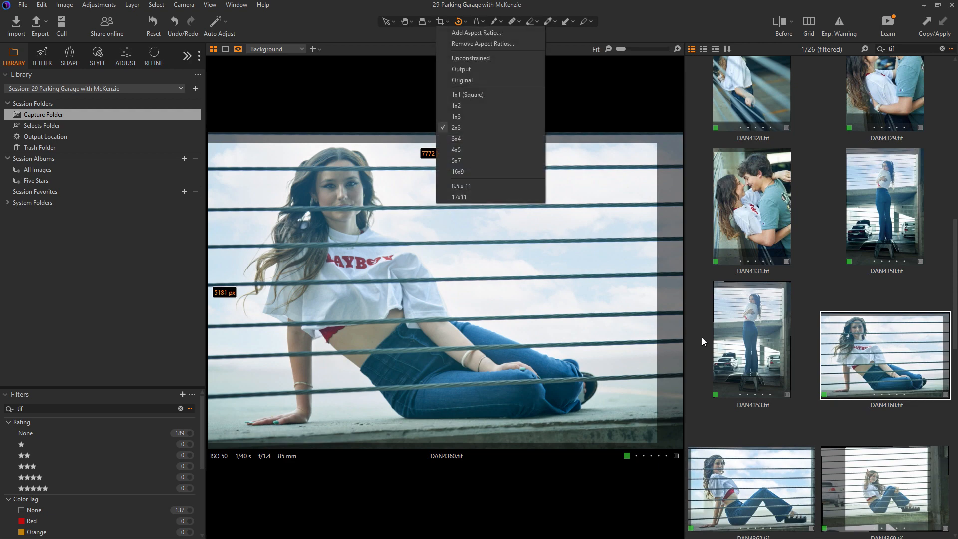
left_click(806, 365)
left_click_drag(954, 331, 953, 369)
left_click(900, 362)
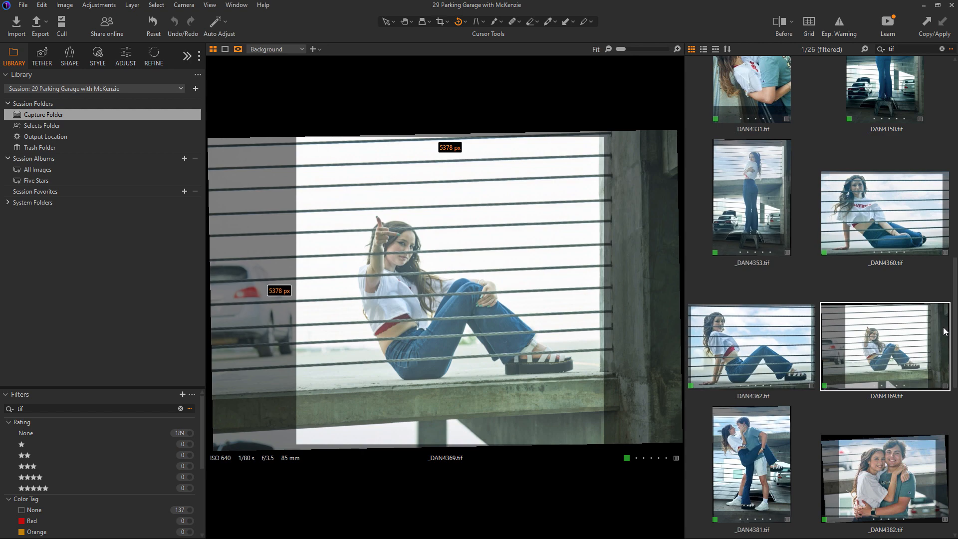
Select _DAN4308.tif, show its crop and rotation settings, and view the image as cropped
left_click_drag(954, 325, 953, 130)
left_click(767, 110)
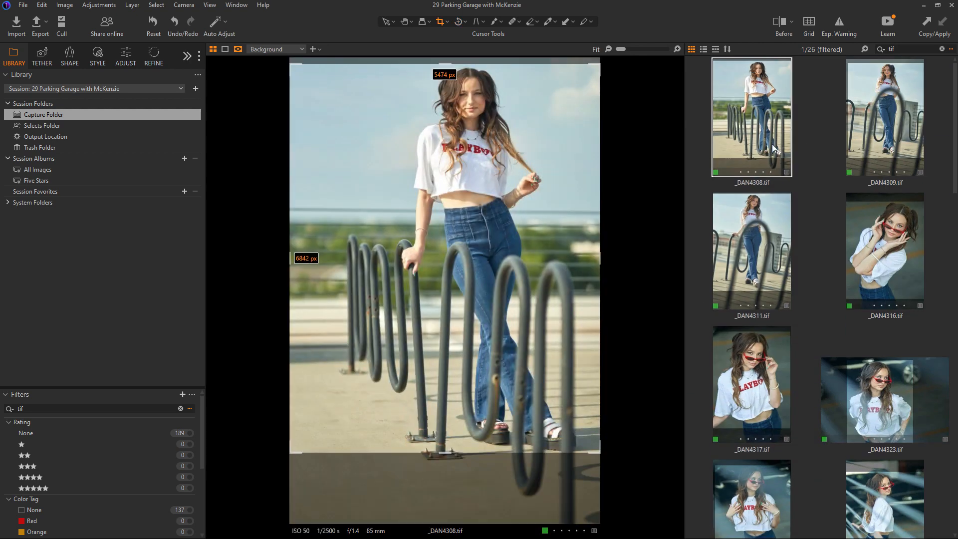
left_click(73, 49)
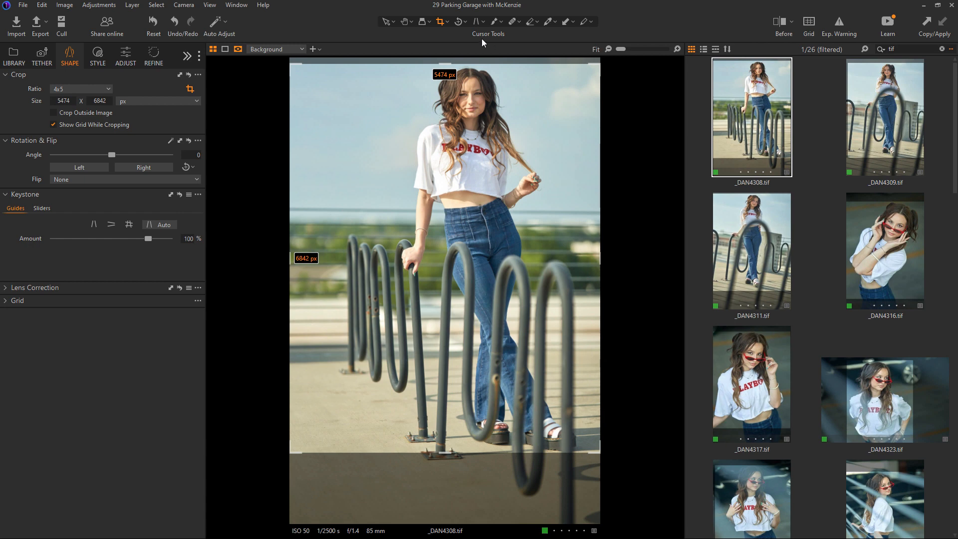
key("v")
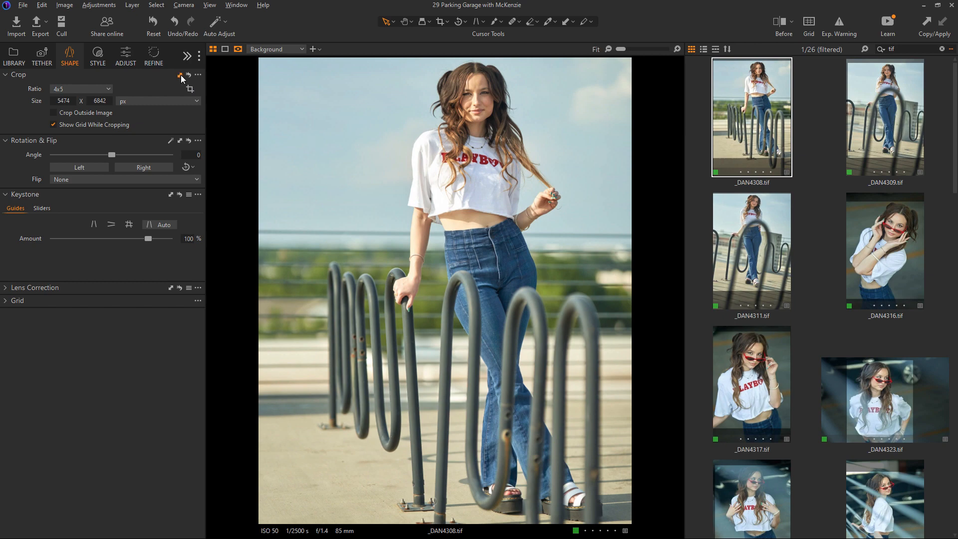
Straighten _DAN4309.tif to about -4.16° along the concrete pillar's edge and move its crop slightly upward
left_click(854, 113)
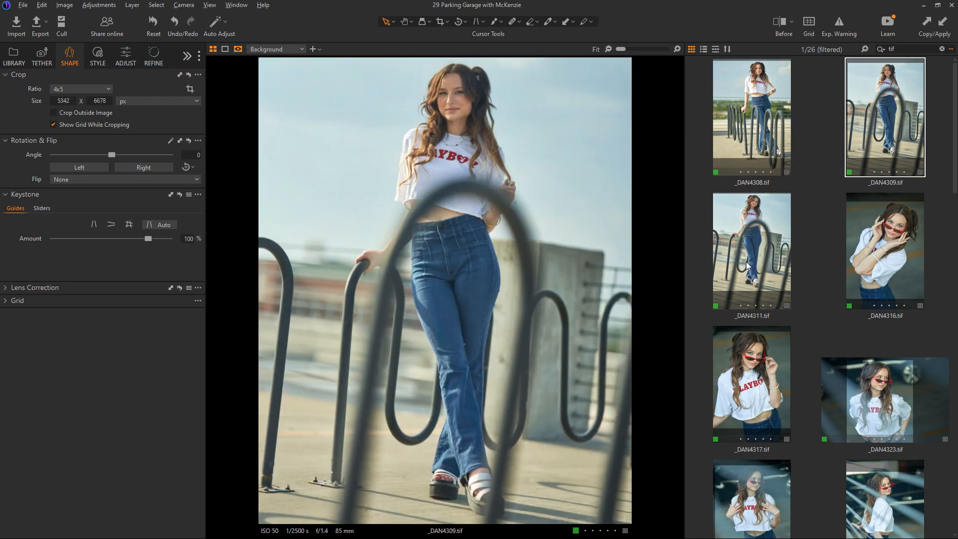
key("c")
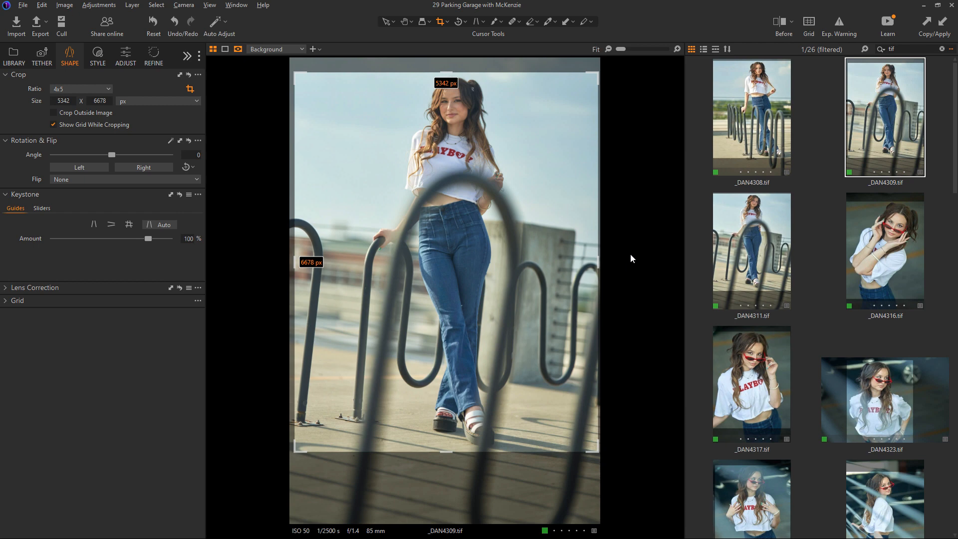
key("r")
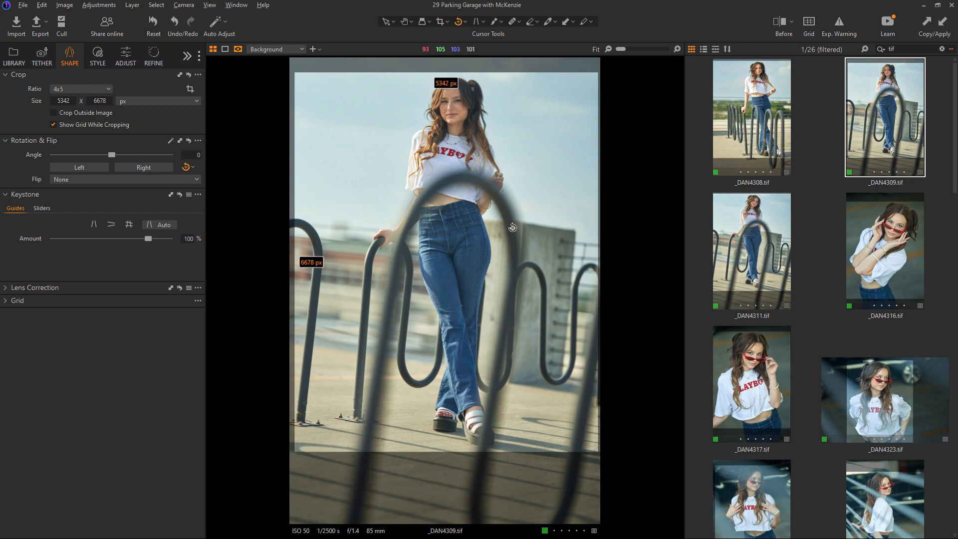
left_click_drag(523, 223, 505, 456)
left_click_drag(494, 357, 493, 341)
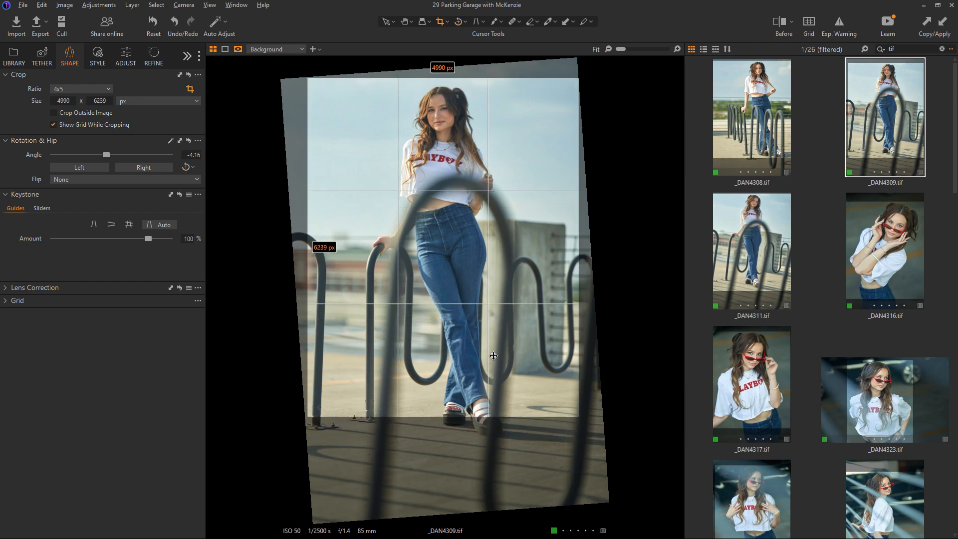
Set the crop ratio of _DAN4309.tif to Unconstrained and extend the crop downward to about 4990 x 6845 px
left_click(445, 25)
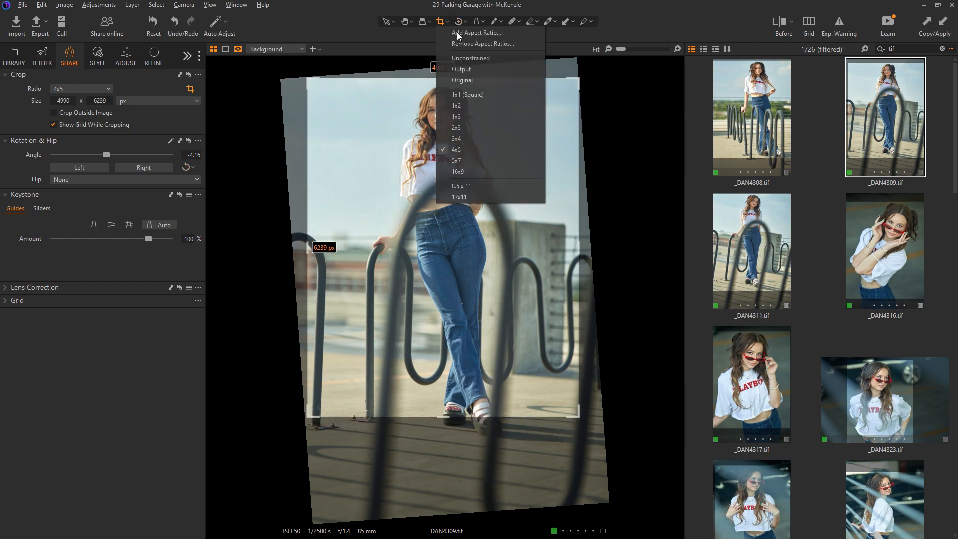
left_click(469, 56)
left_click_drag(580, 410, 587, 465)
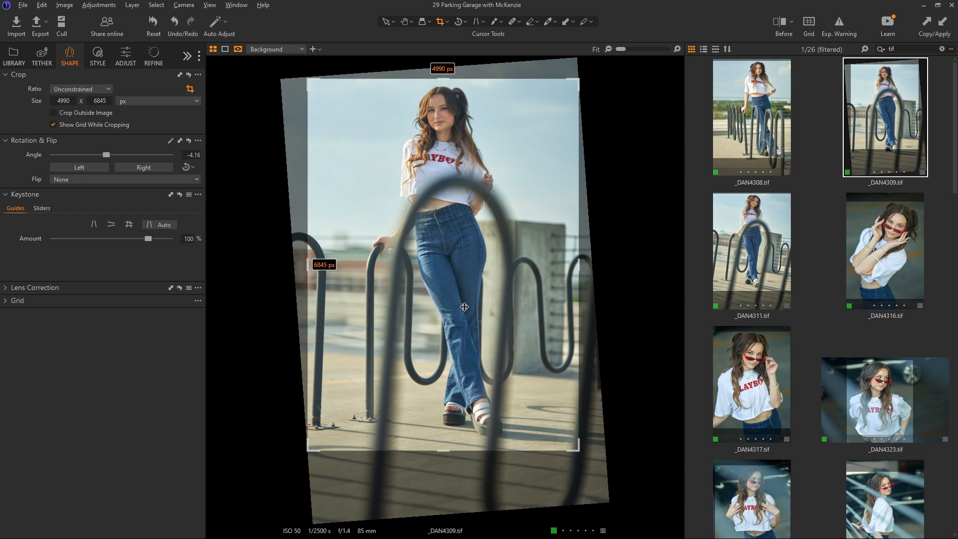
key("v")
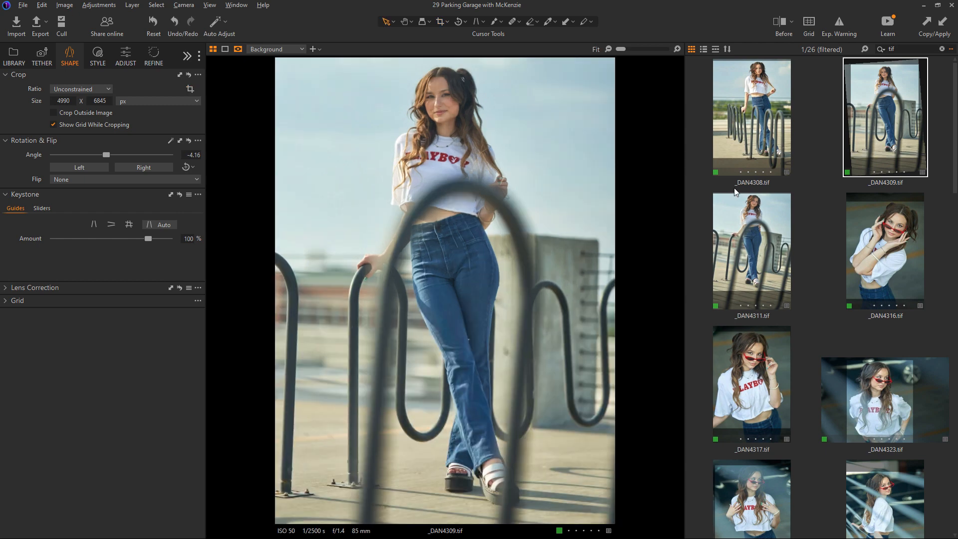
Set the crop ratio of _DAN4308.tif to Unconstrained and enlarge the crop to about 5474 x 6991 px
left_click(737, 182)
key("c")
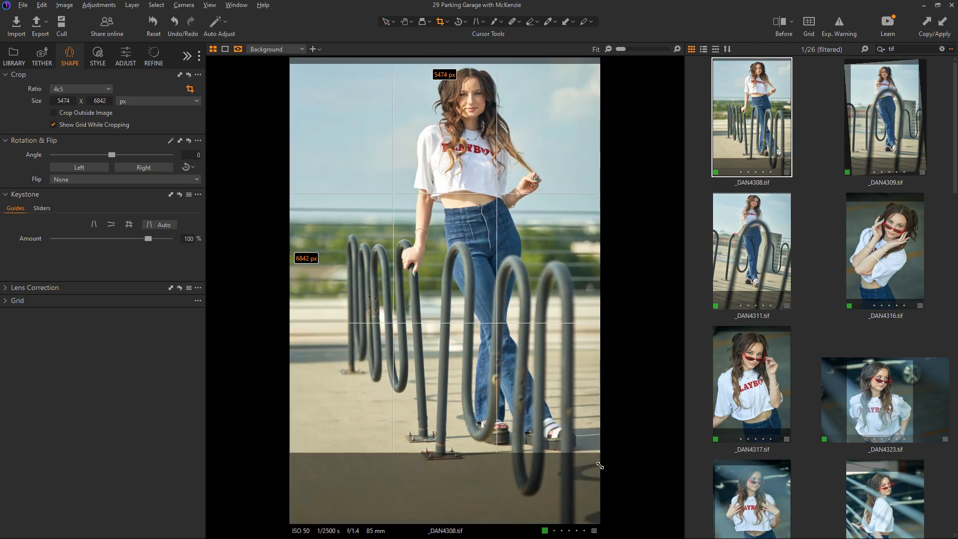
left_click(447, 22)
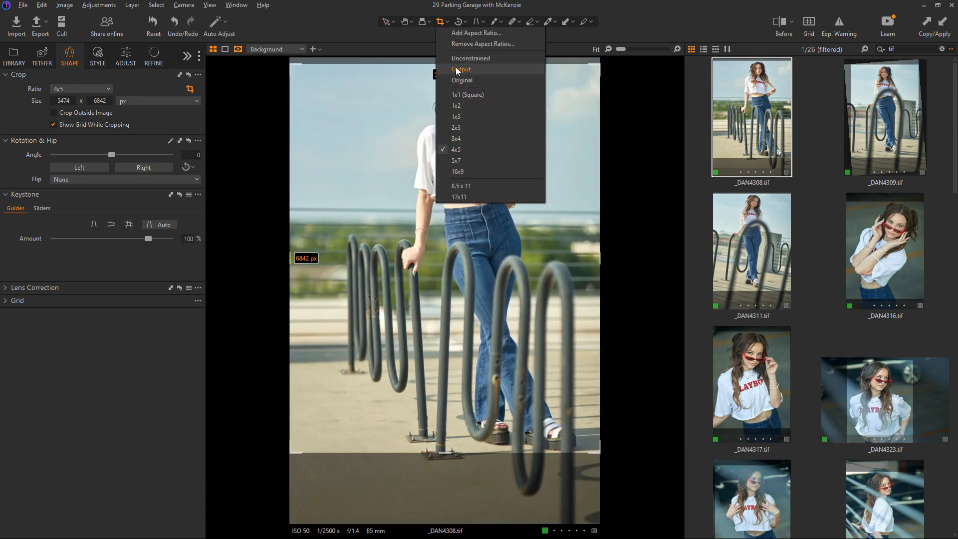
left_click(461, 59)
left_click_drag(443, 451, 443, 460)
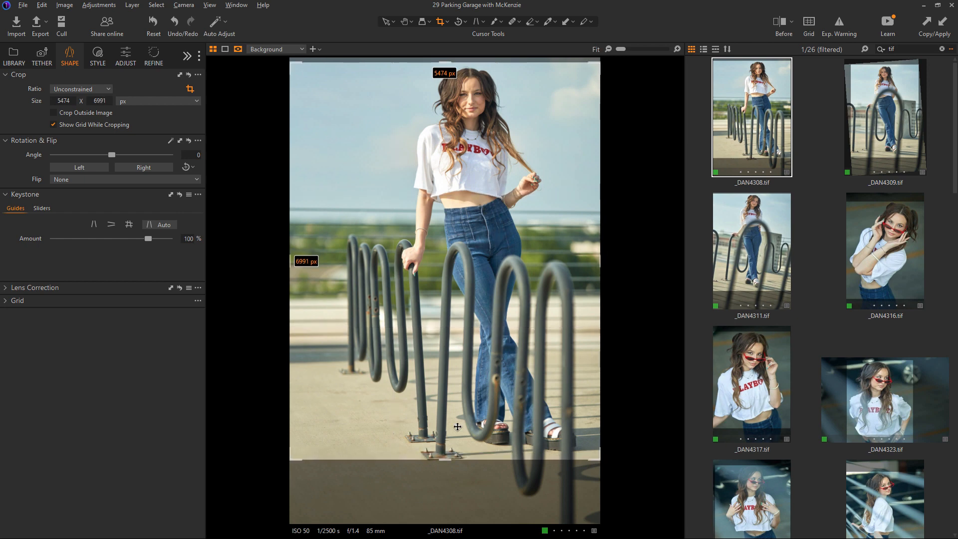
key("v")
Straighten _DAN4311.tif to about -5.66° along the concrete pillar's edge
left_click(773, 234)
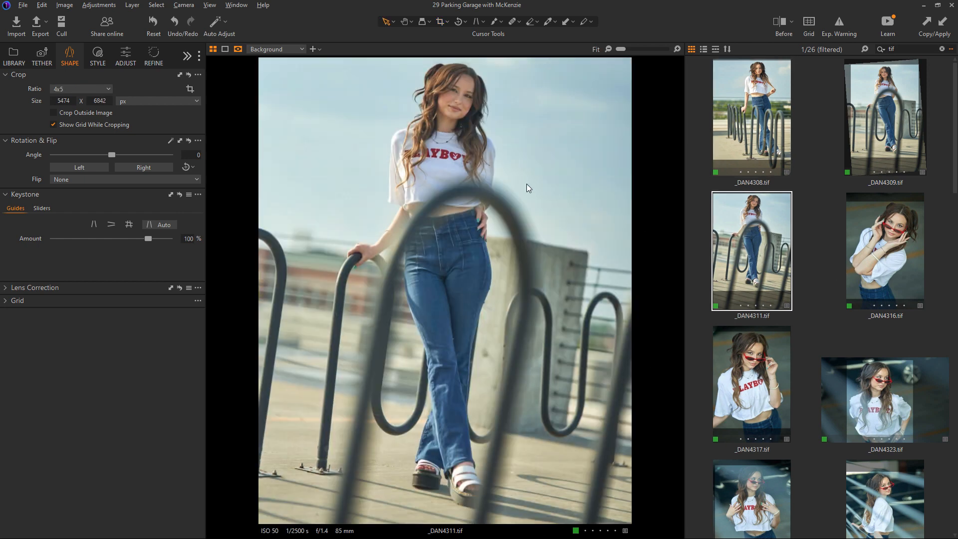
key("r")
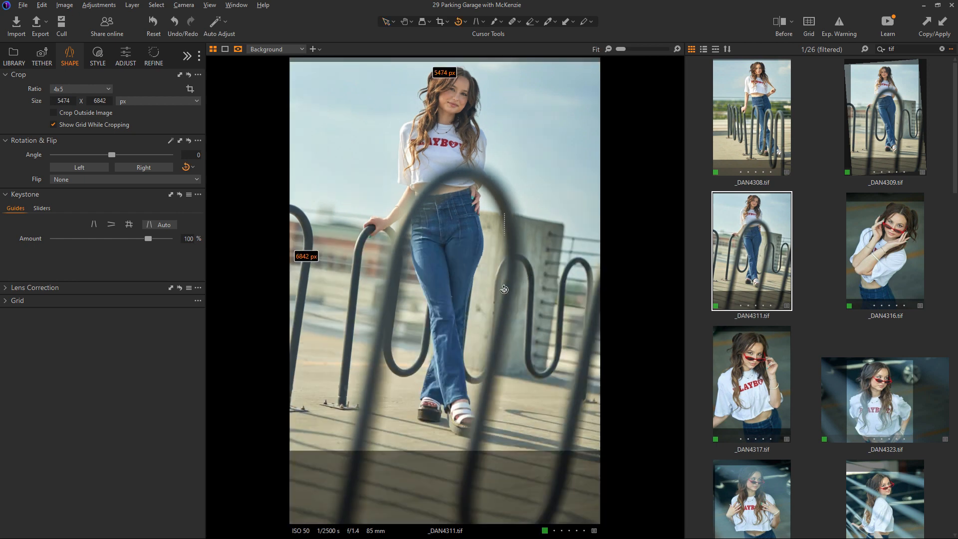
left_click_drag(504, 289, 483, 419)
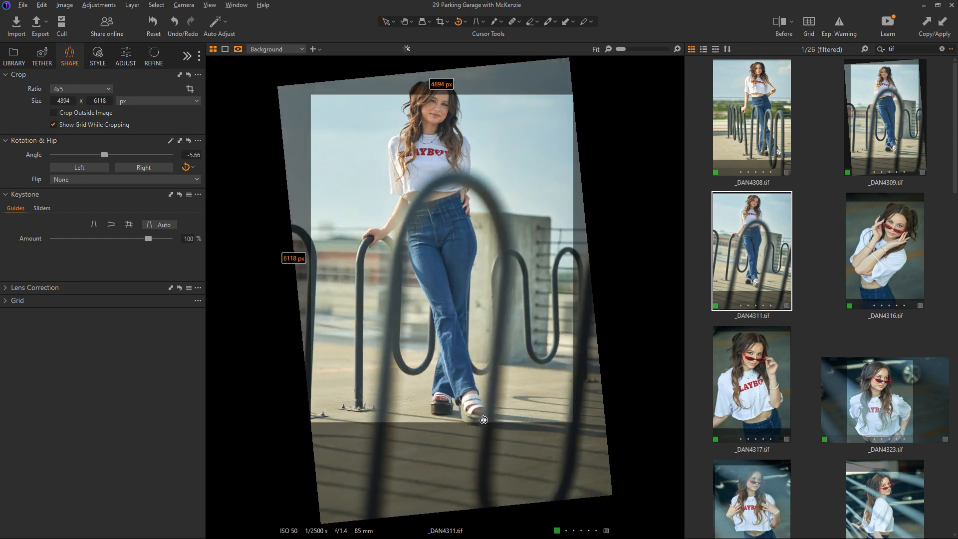
Set the crop ratio of _DAN4311.tif to Unconstrained and reshape the crop around the subject to about 4532 x 6825 px
left_click(448, 22)
left_click(467, 56)
mouse_move(310, 83)
left_mouse_down()
mouse_move(341, 82)
mouse_move(329, 83)
left_mouse_up()
left_click_drag(463, 406, 463, 444)
left_click_drag(465, 362, 449, 361)
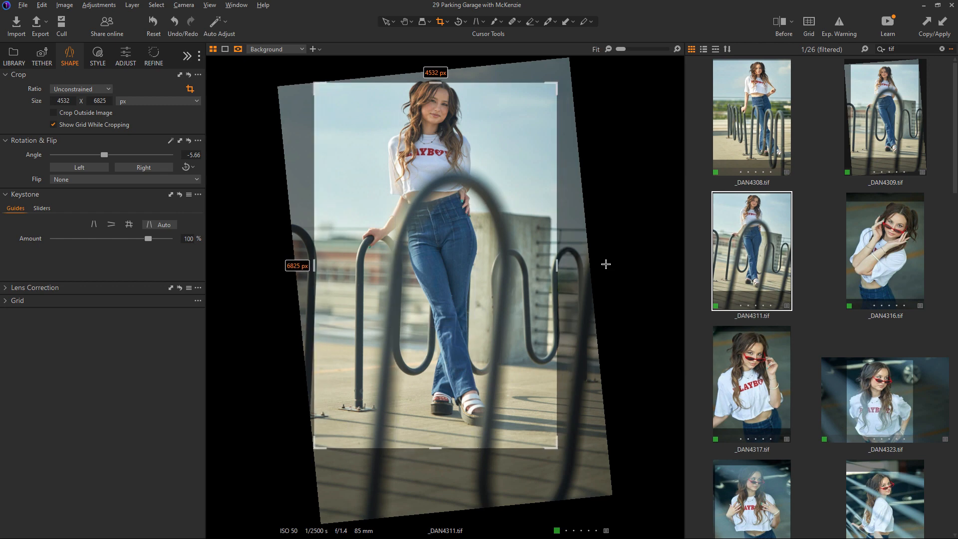
key("v")
Undo the unconstrained crop changes on _DAN4311.tif and reset its rotation
key("ctrl+z")
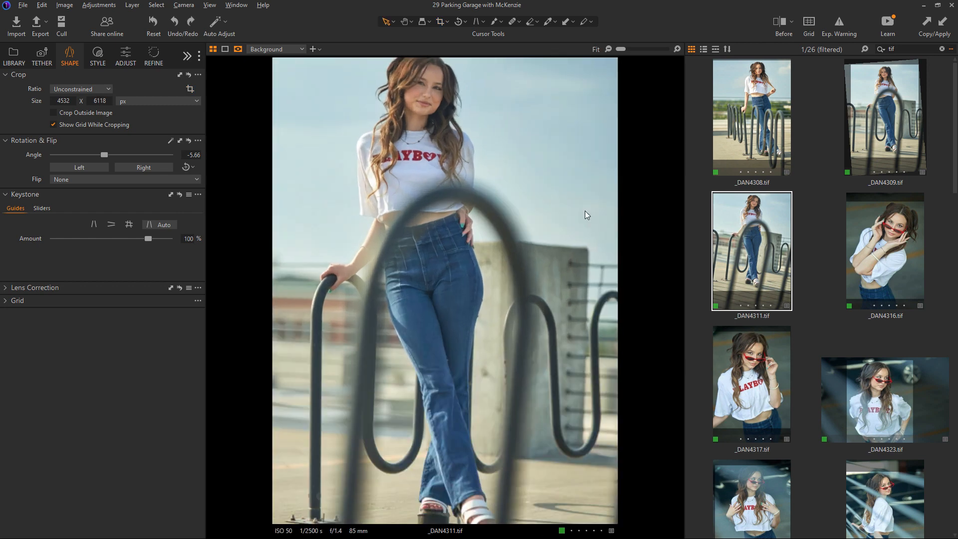
key("ctrl+z")
key("c")
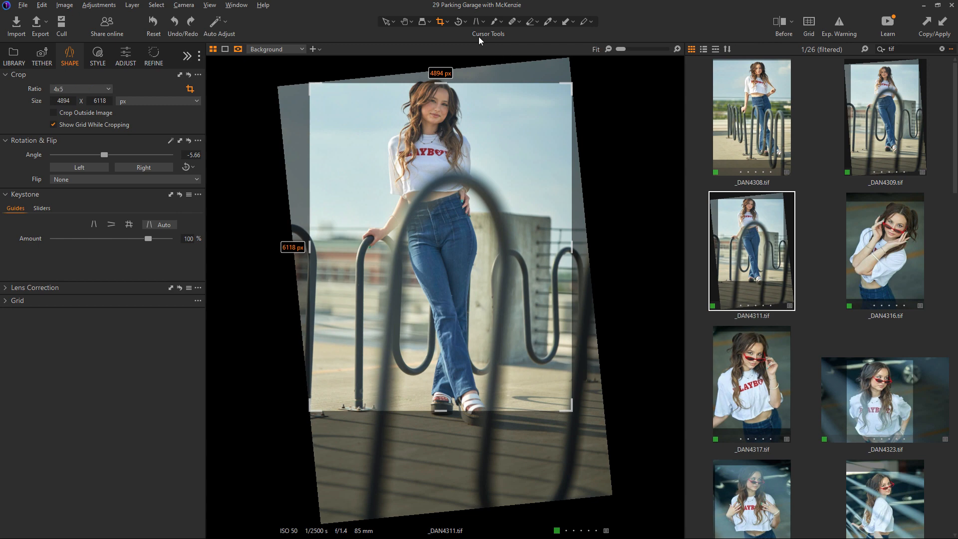
key("r")
right_click(488, 73)
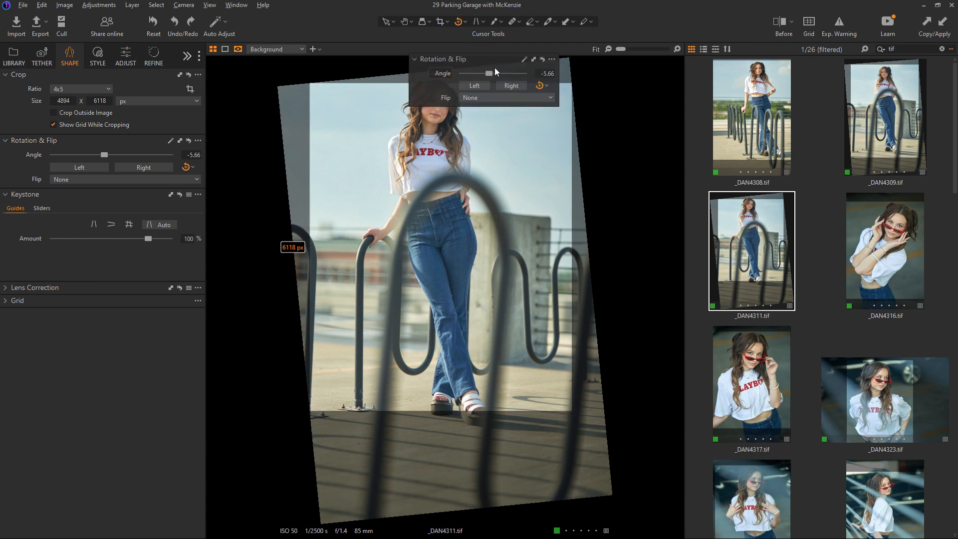
right_click(523, 72)
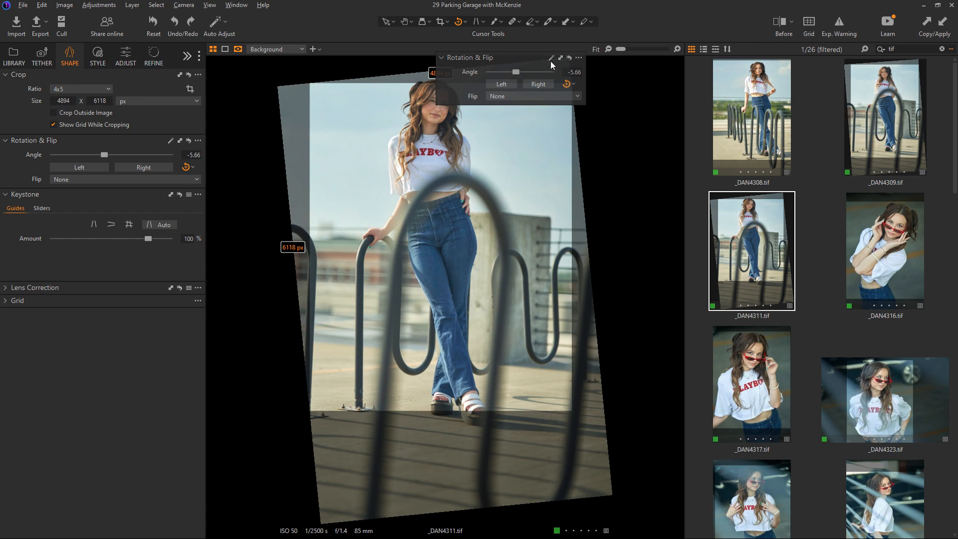
left_click(568, 59)
Enlarge the 4x5 crop of _DAN4311.tif to about 5439 x 6799 px and fine-tune its position around the subject
key("c")
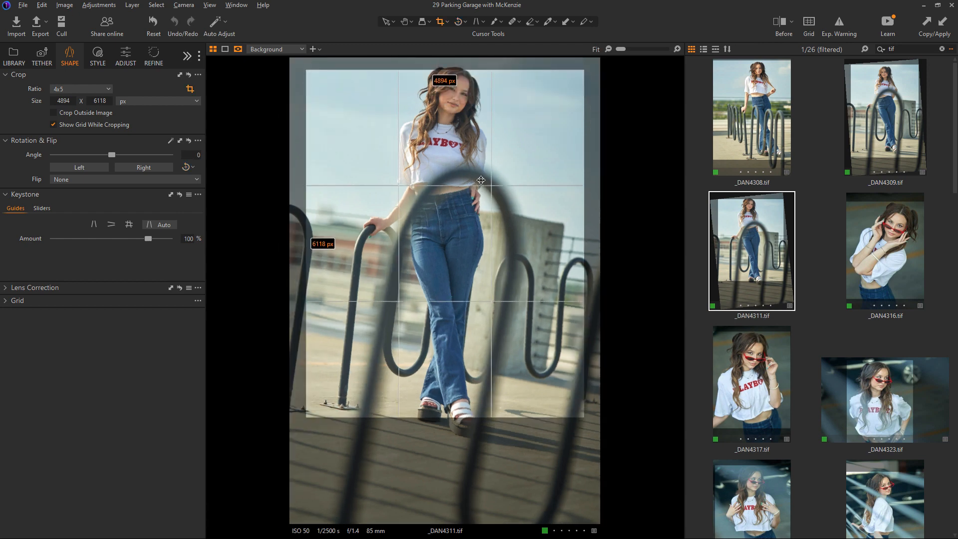
left_click_drag(435, 404, 449, 447)
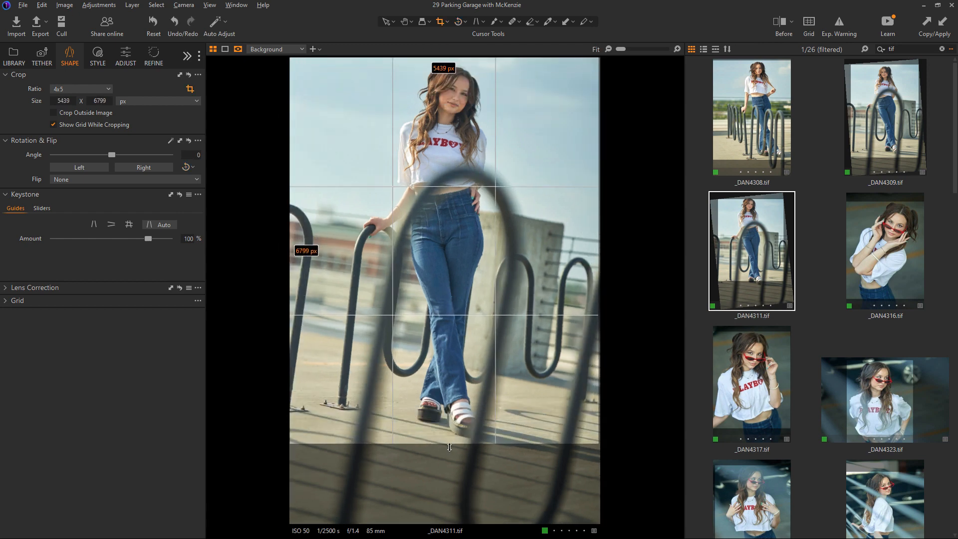
left_click_drag(440, 362, 442, 363)
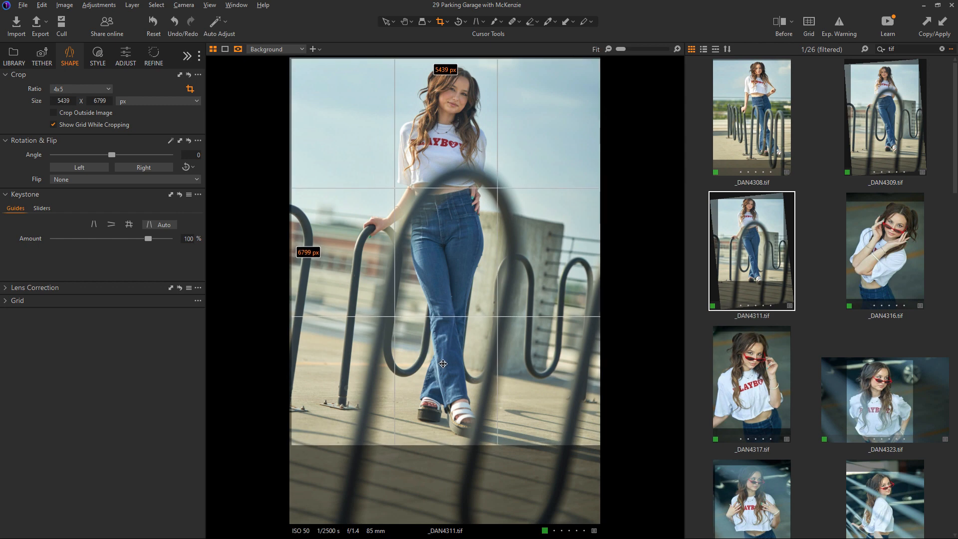
key("v")
key("c")
left_click_drag(460, 80, 460, 82)
key("v")
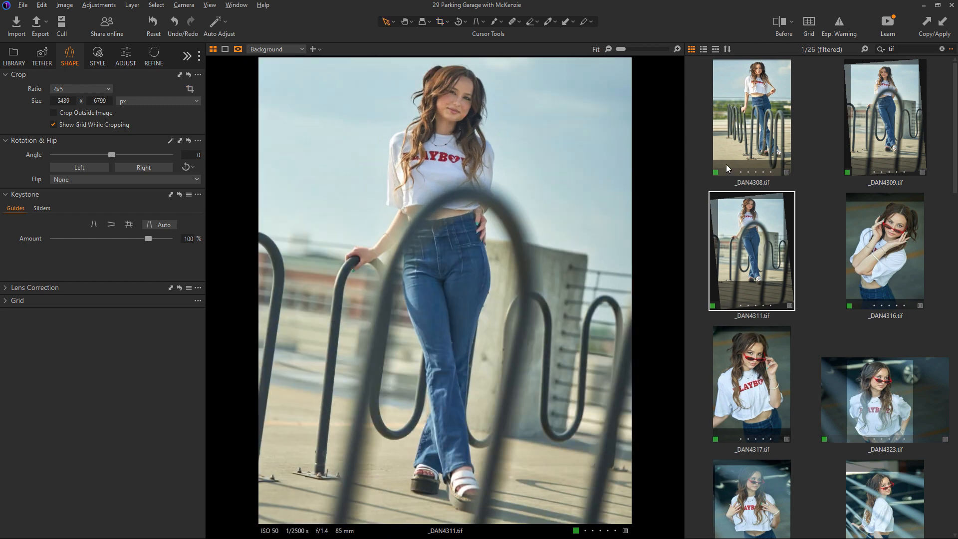
Review the finished crops of _DAN4308.tif and _DAN4311.tif, and check the crop of _DAN4316.tif
left_click(781, 119)
left_click(782, 250)
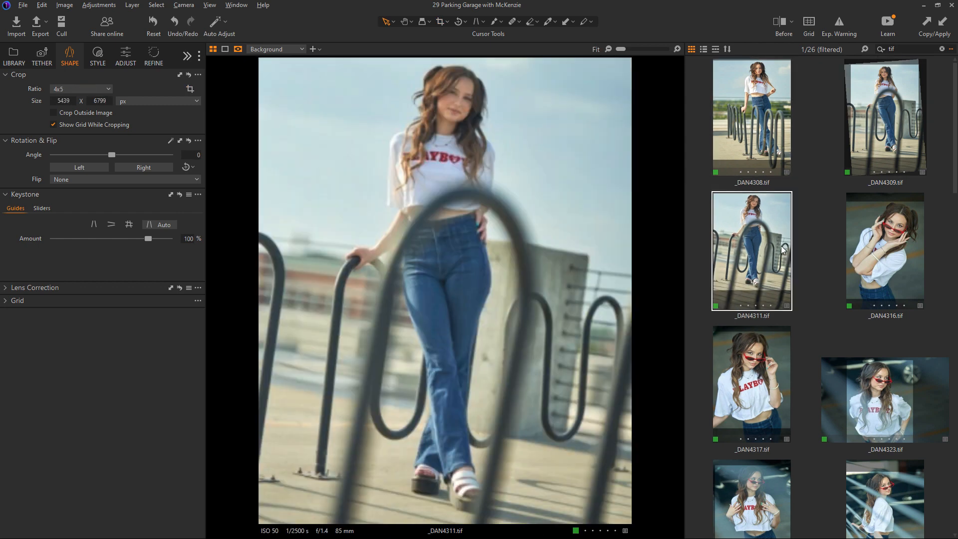
left_click(897, 248)
key("c")
key("v")
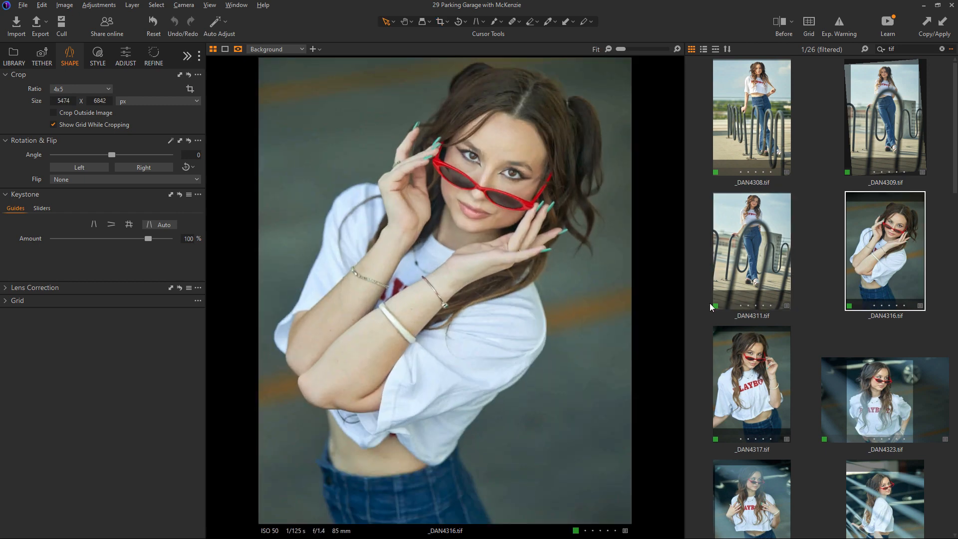
Check the crops of _DAN4317.tif, _DAN4311.tif, _DAN4323.tif, _DAN4324.tif and _DAN4327.tif
left_click(752, 366)
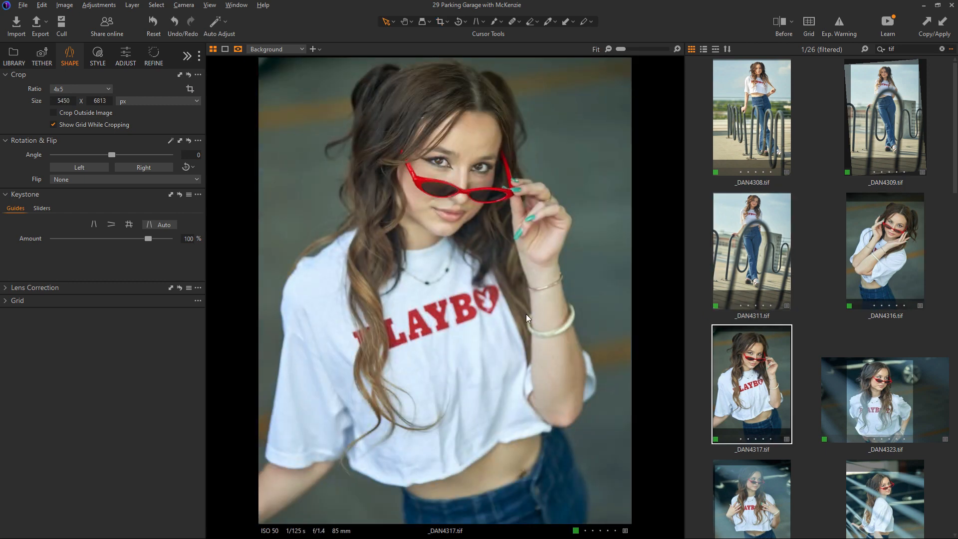
key("c")
key("v")
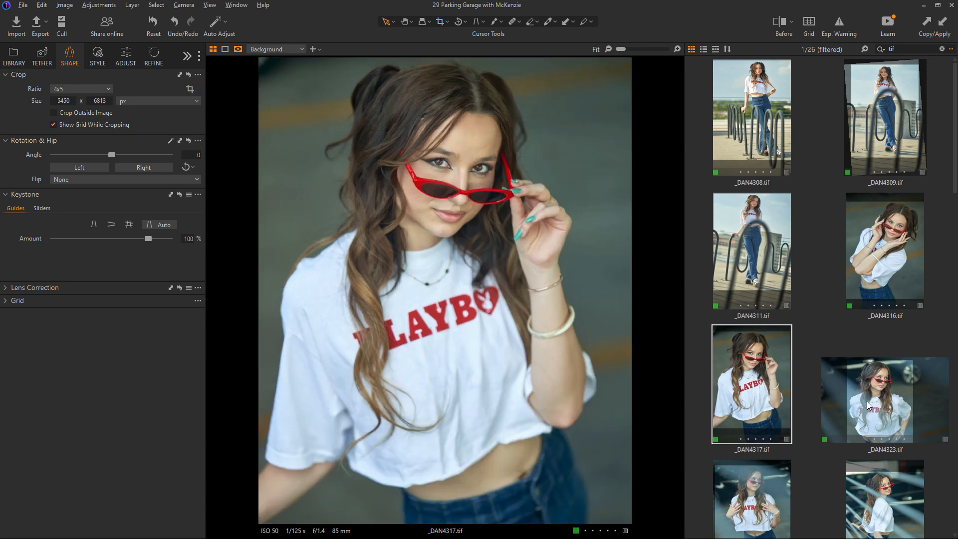
left_click(747, 217)
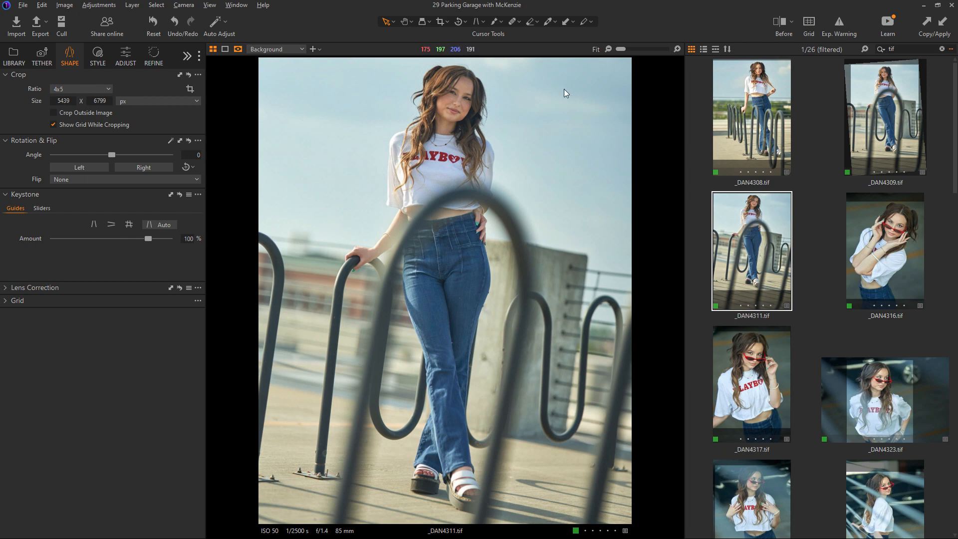
left_click(863, 397)
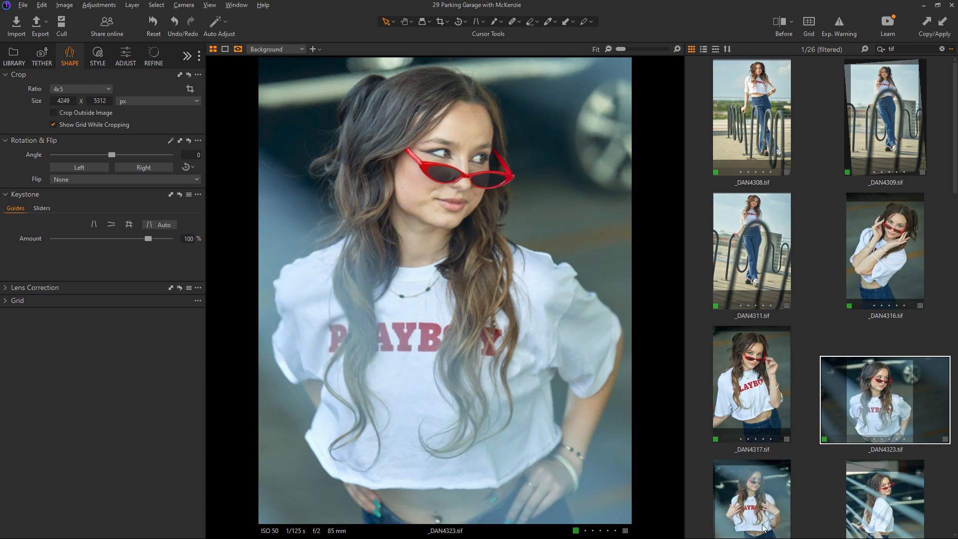
left_click(764, 528)
key("c")
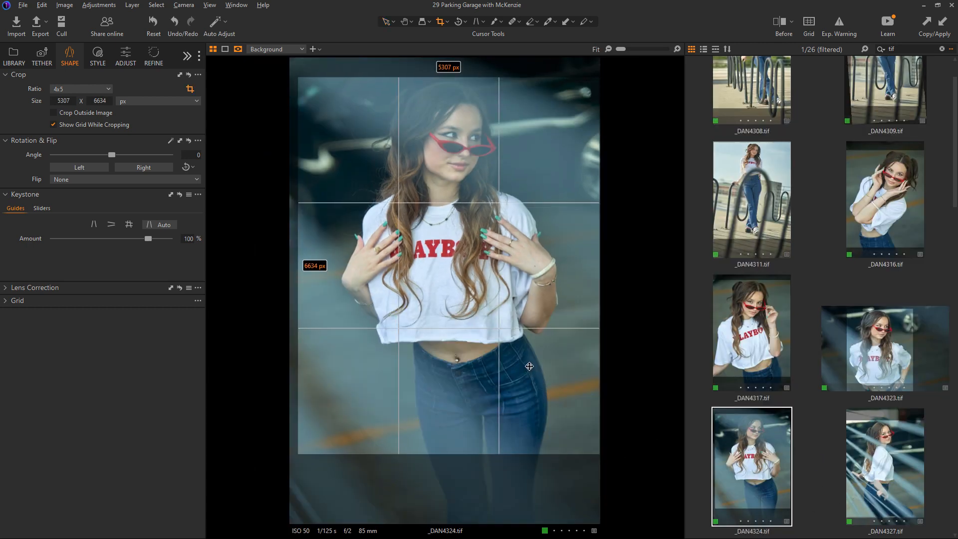
key("v")
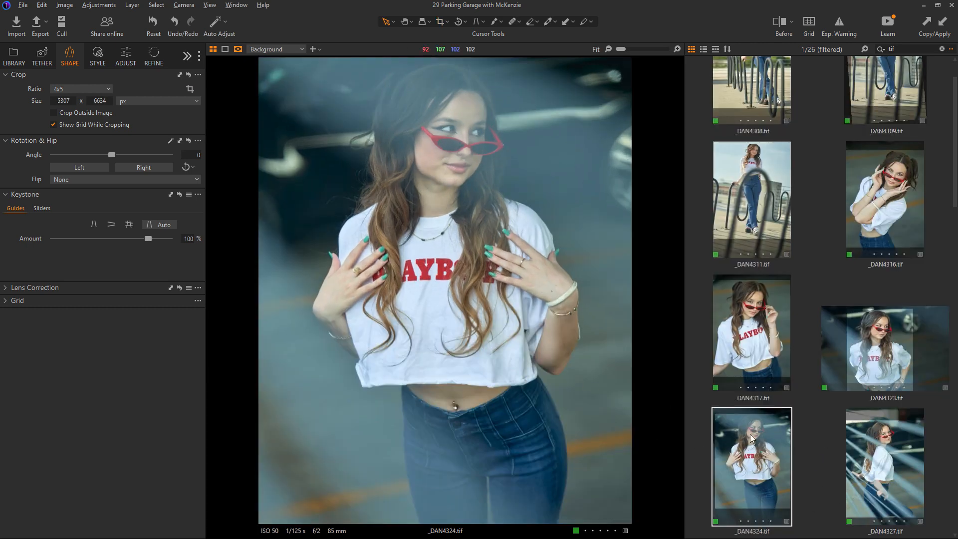
left_click(888, 473)
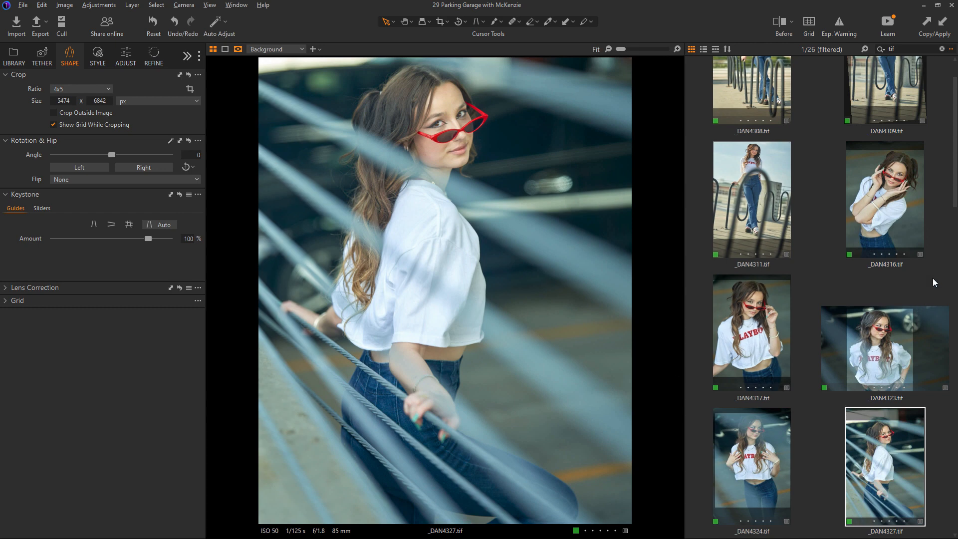
Check the 4x5 crops of _DAN4328.tif, _DAN4329.tif and _DAN4331.tif against their full frames
scroll(954, 205, "down", 5)
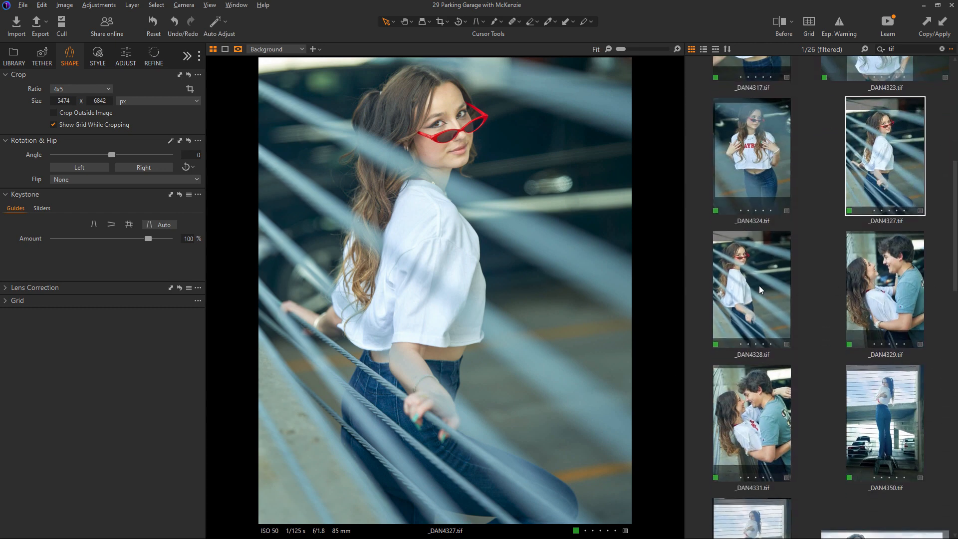
left_click(760, 288)
key("c")
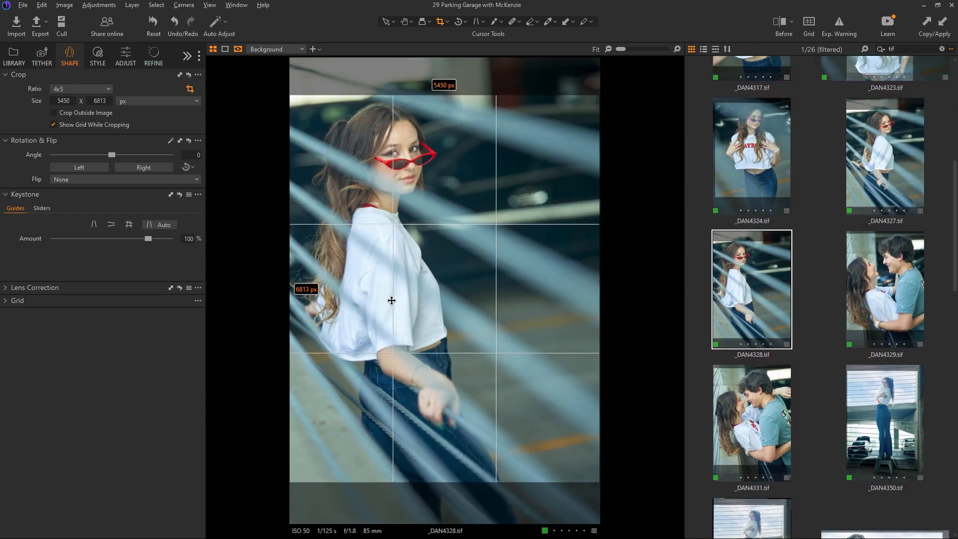
left_click(882, 287)
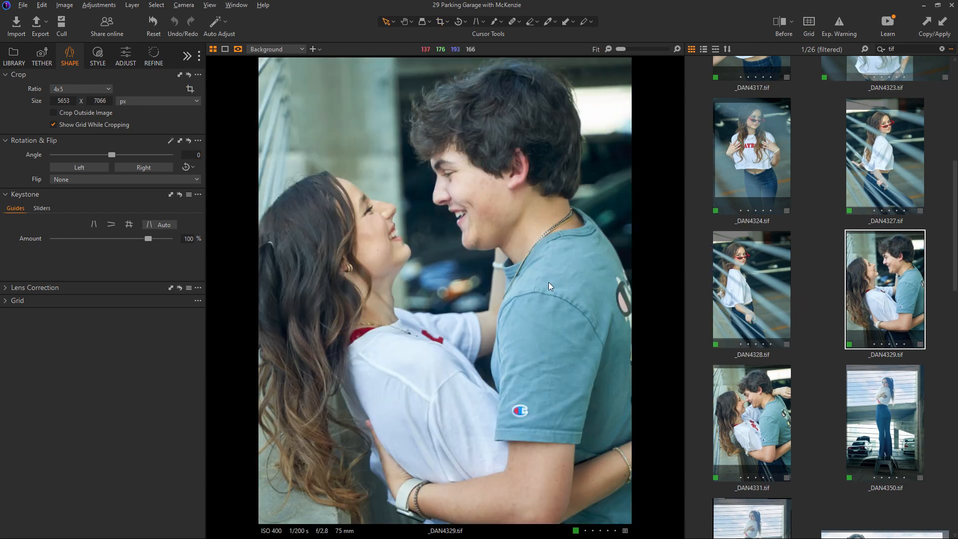
left_click_drag(450, 453, 449, 454)
left_click(739, 398)
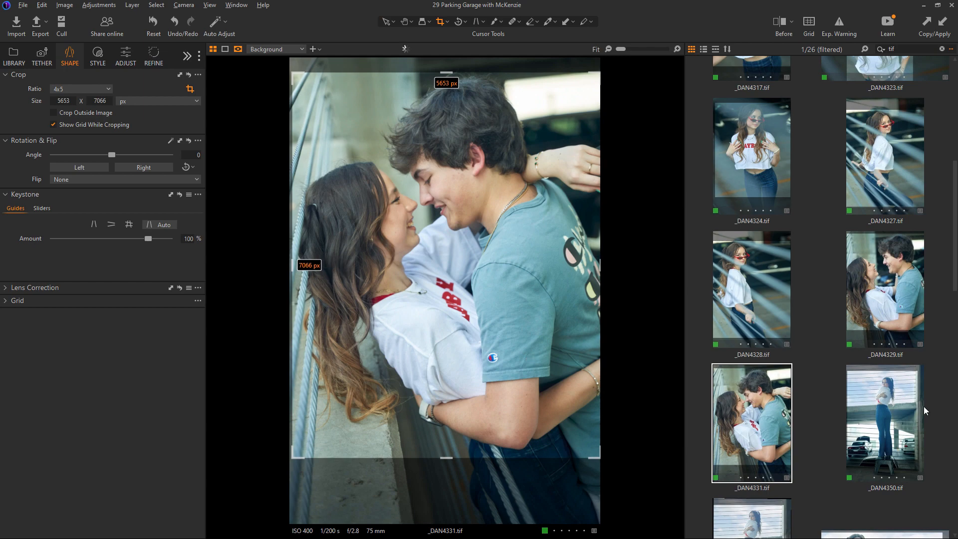
Fine-tune the position of the 4x5 crop of _DAN4350.tif around the standing woman
left_click(896, 406)
left_click_drag(497, 272, 499, 276)
key("v")
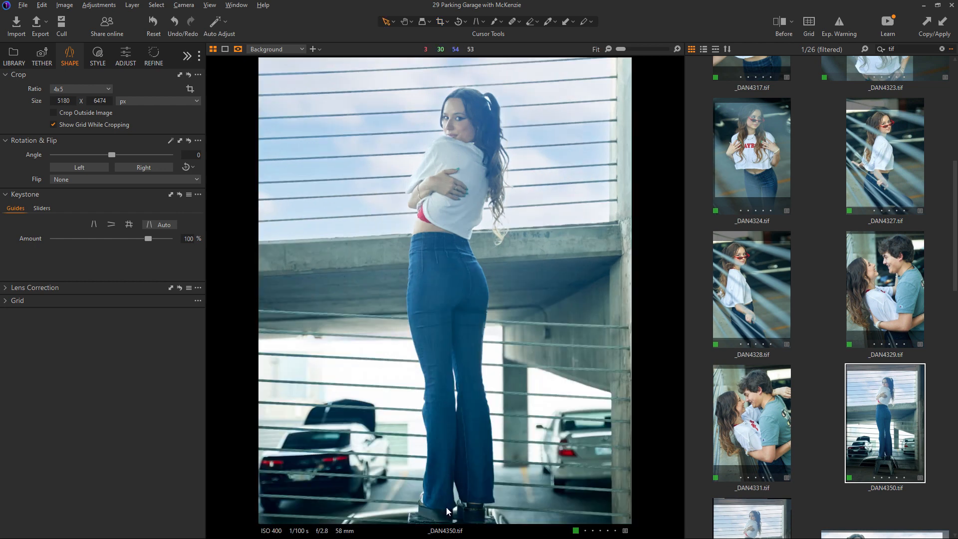
Straighten _DAN4353.tif along the vertical edge of the concrete pillar, to a rotation of about -0.47 degrees
scroll(957, 258, "down", 3)
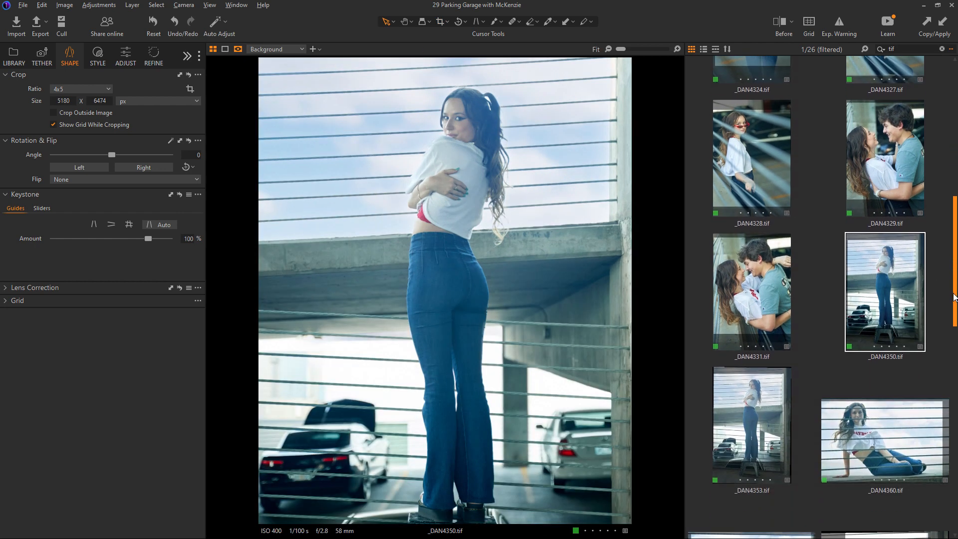
left_click(728, 386)
key("r")
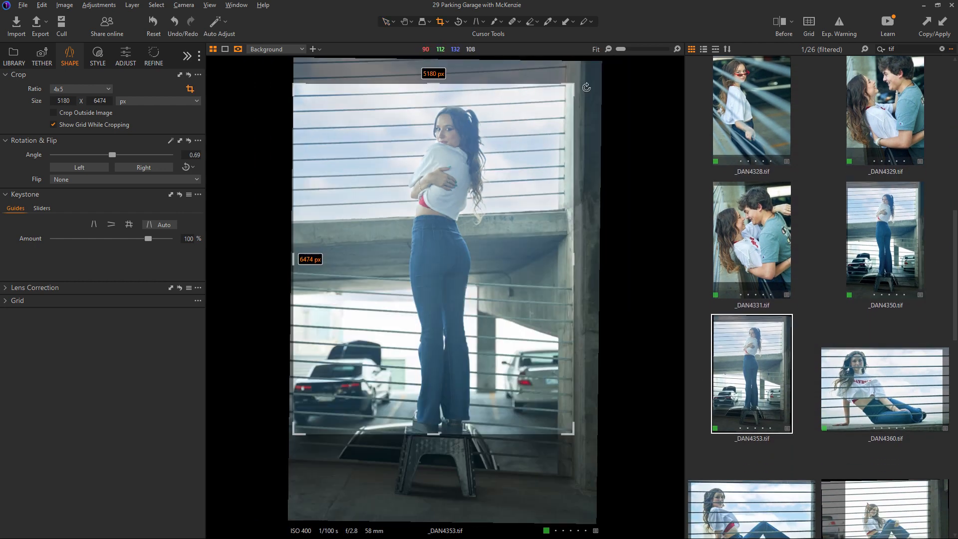
left_click_drag(569, 71, 560, 461)
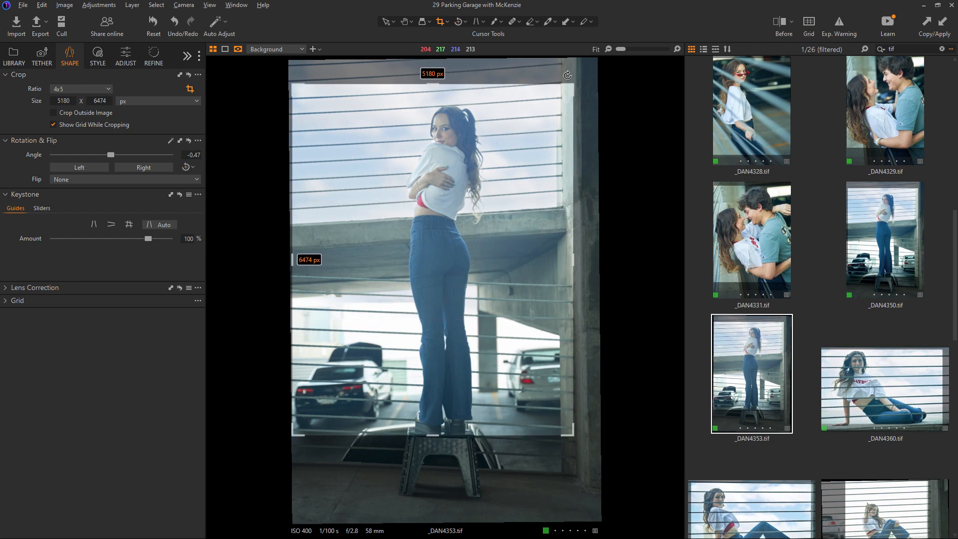
key("v")
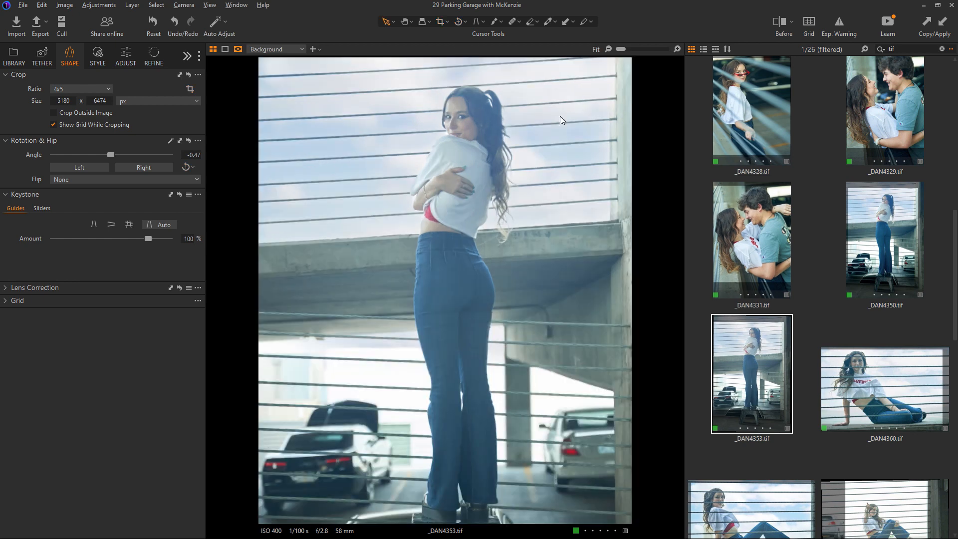
Check the 2x3 crop of _DAN4360.tif against the full frame
left_click(448, 20)
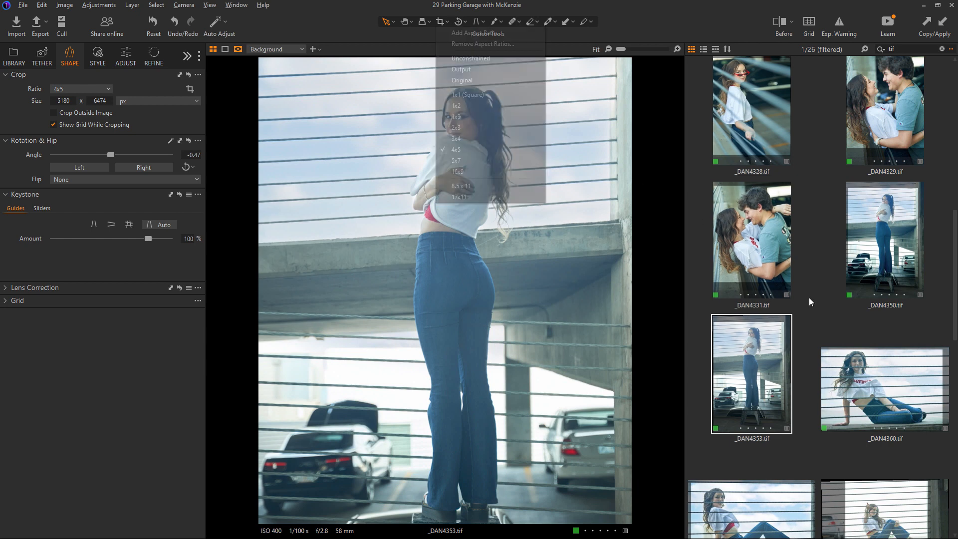
left_click(854, 375)
key("c")
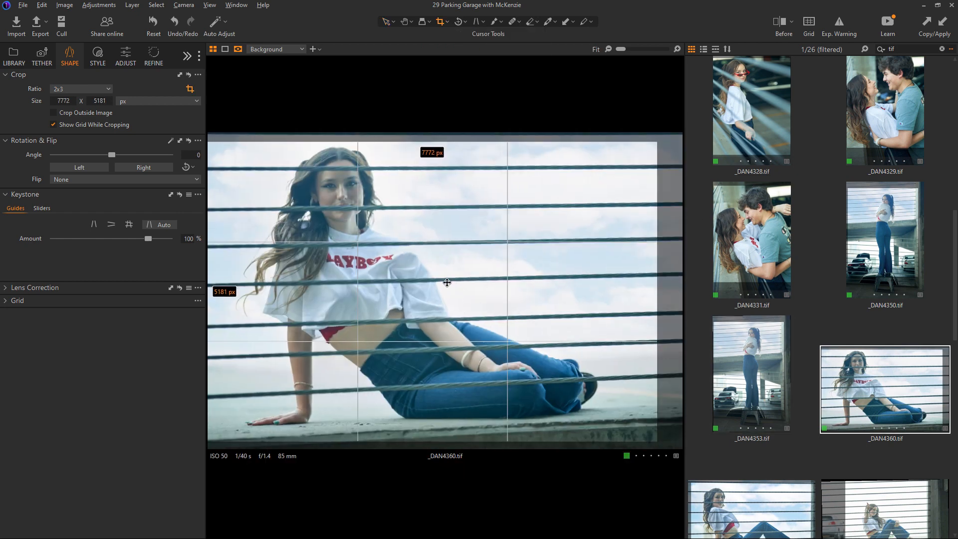
key("v")
Fine-tune the position of the 2x3 crop of _DAN4362.tif around the seated woman
left_click(735, 494)
key("c")
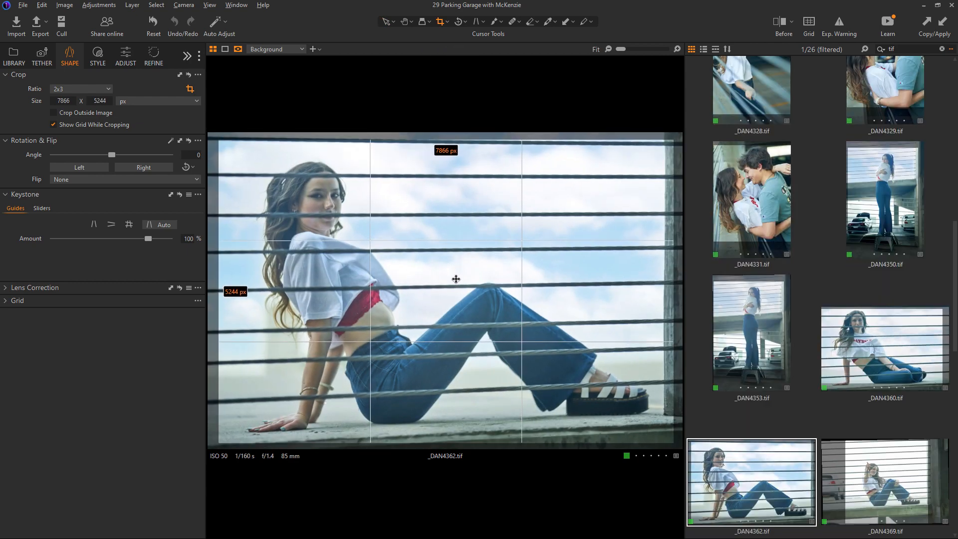
key("v")
key("c")
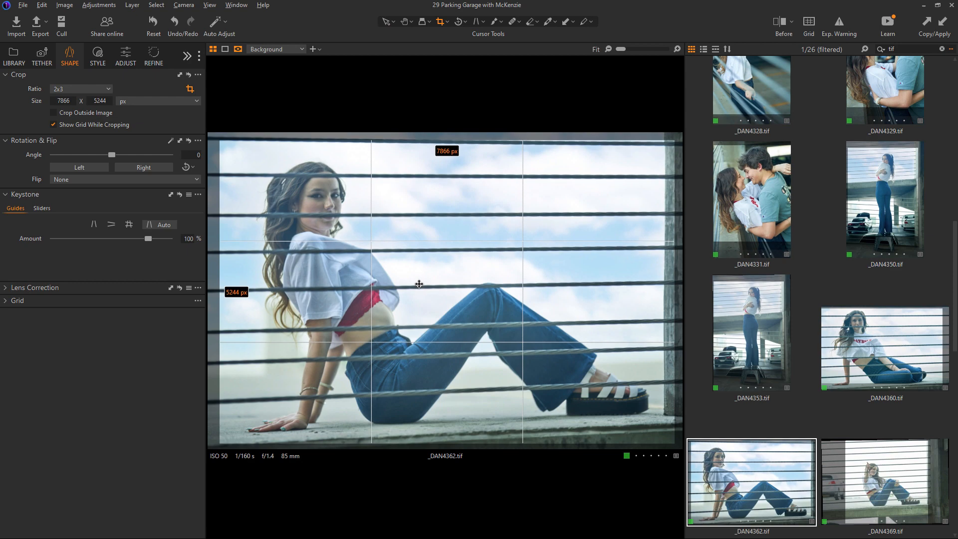
key("v")
Check the square crop of _DAN4369.tif and the crop and straightening of _DAN4381.tif
left_click(858, 475)
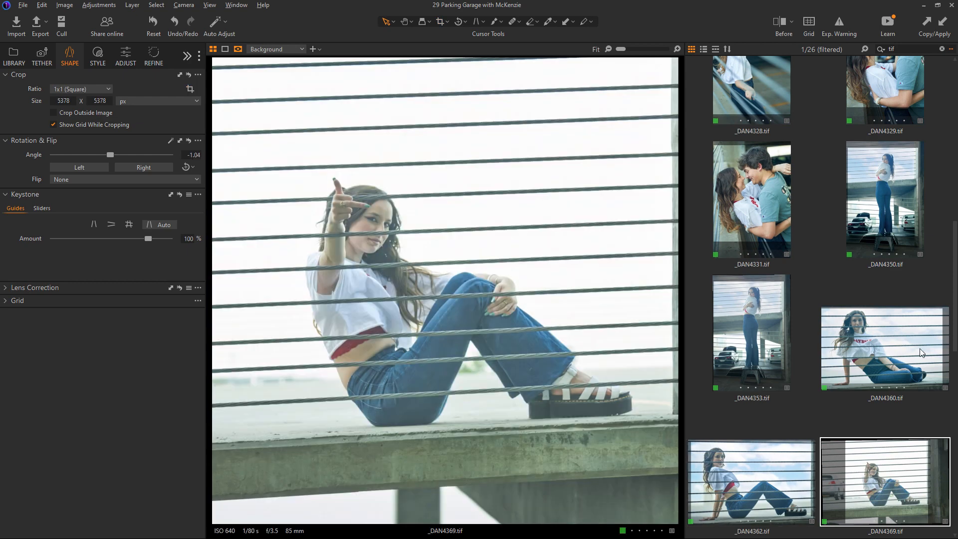
scroll(952, 307, "down", 6)
left_click(695, 298)
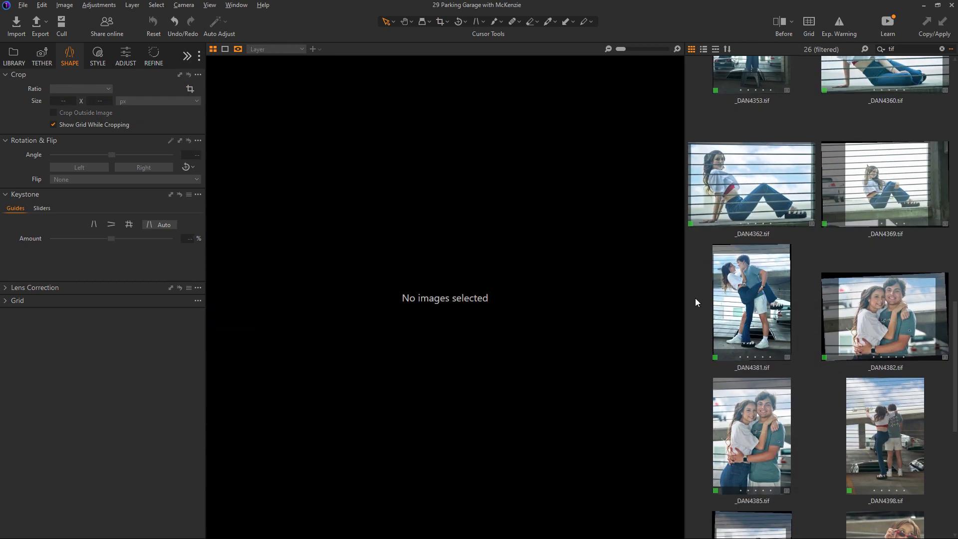
left_click(748, 298)
key("r")
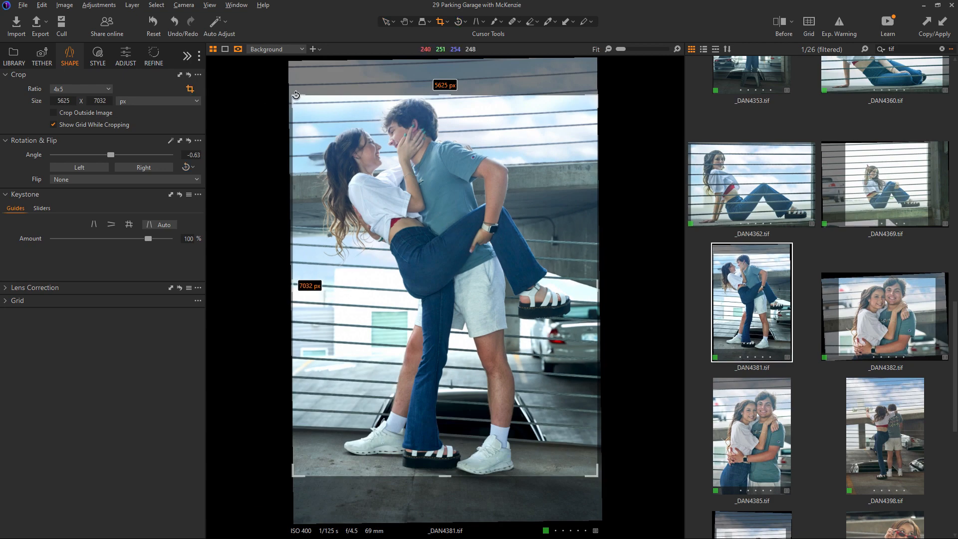
key("v")
key("c")
Change the crop of _DAN4382.tif to 1x1 (Square) at about 5219 x 5219 px and position it around the couple
left_click(871, 329)
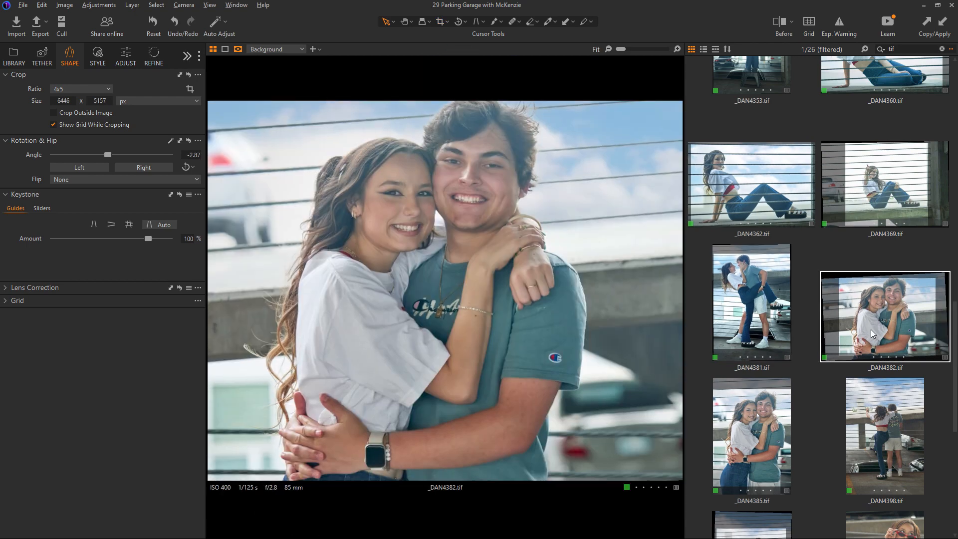
left_click(447, 22)
left_click(467, 94)
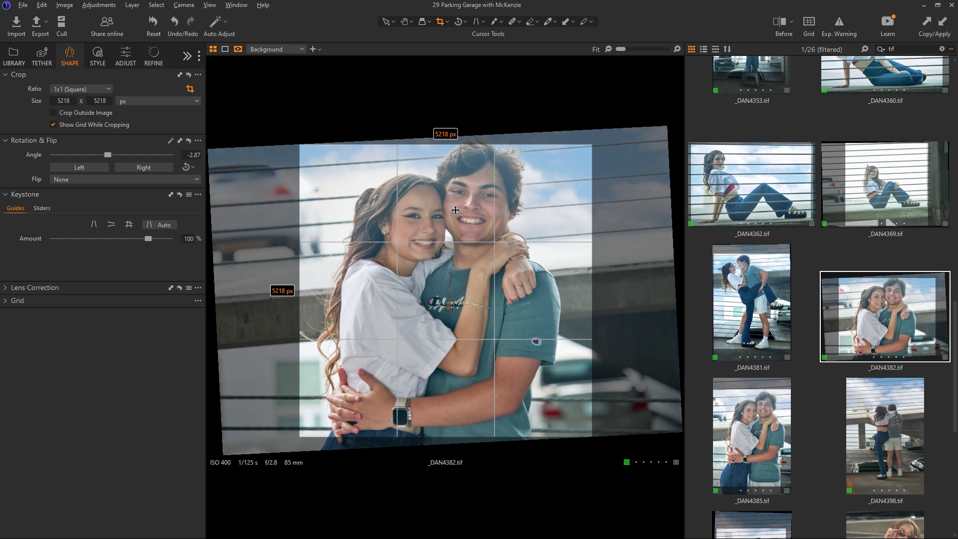
left_click_drag(381, 357, 392, 334)
key("v")
key("c")
key("v")
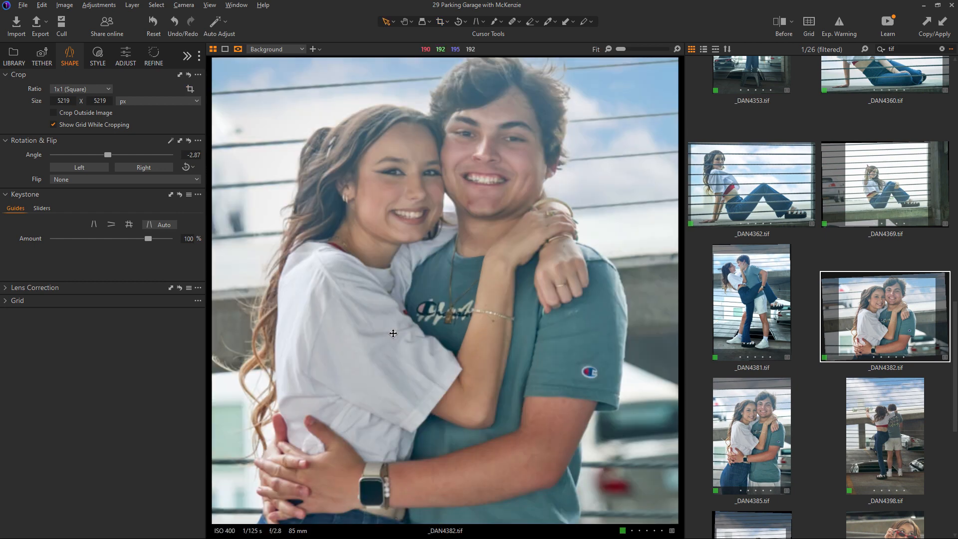
Check the crop of _DAN4385.tif and crop _DAN4398.tif to 4x5 at about 5333 x 6666 px around the couple
left_click(769, 430)
key("c")
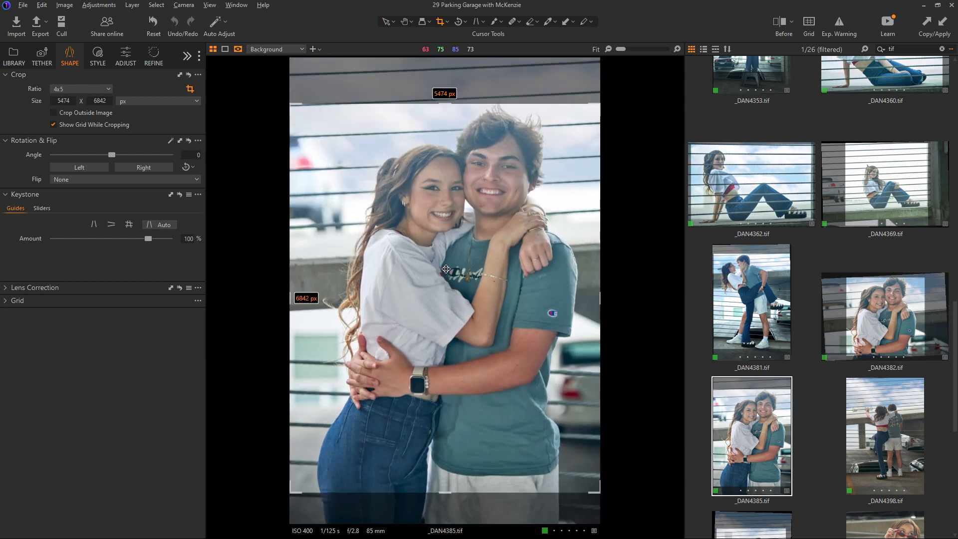
left_click(883, 405)
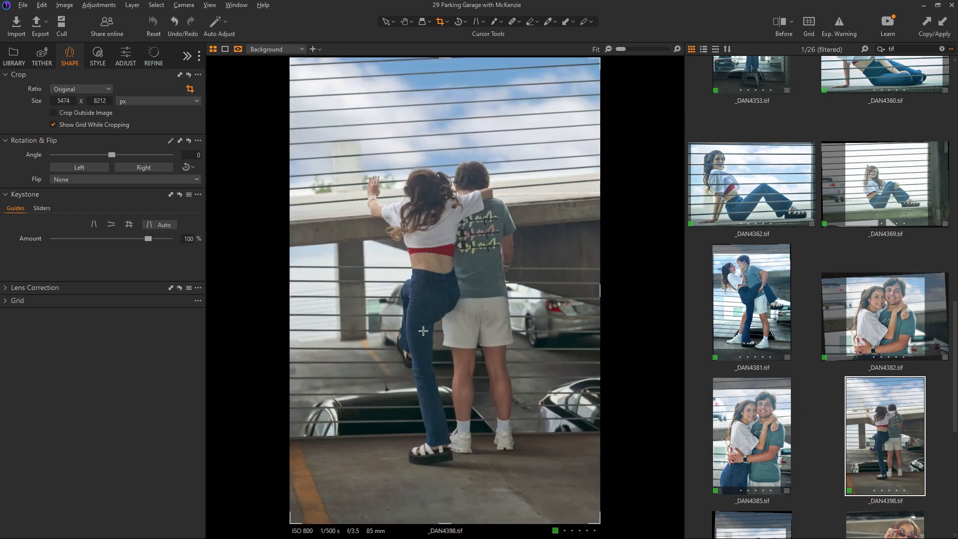
left_click(446, 23)
left_click(450, 121)
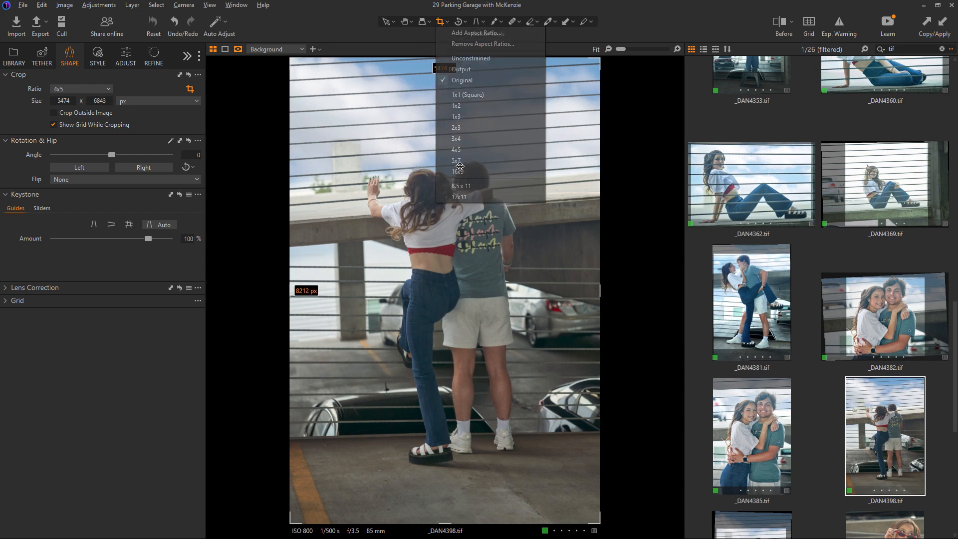
left_click_drag(445, 96, 445, 107)
left_click_drag(451, 220, 452, 206)
key("v")
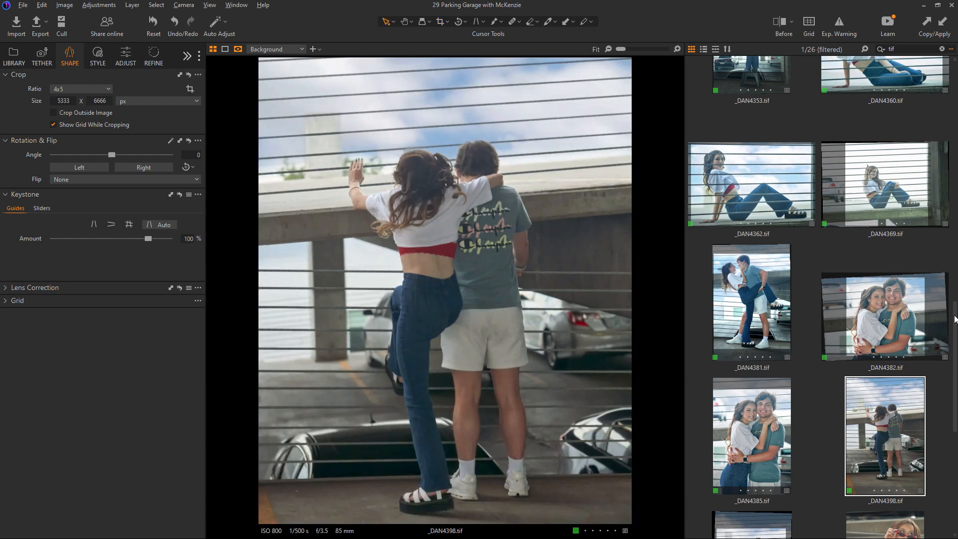
Fine-tune the position of the 4x5 crop of _DAN4401.tif around the couple
scroll(789, 325, "down", 5)
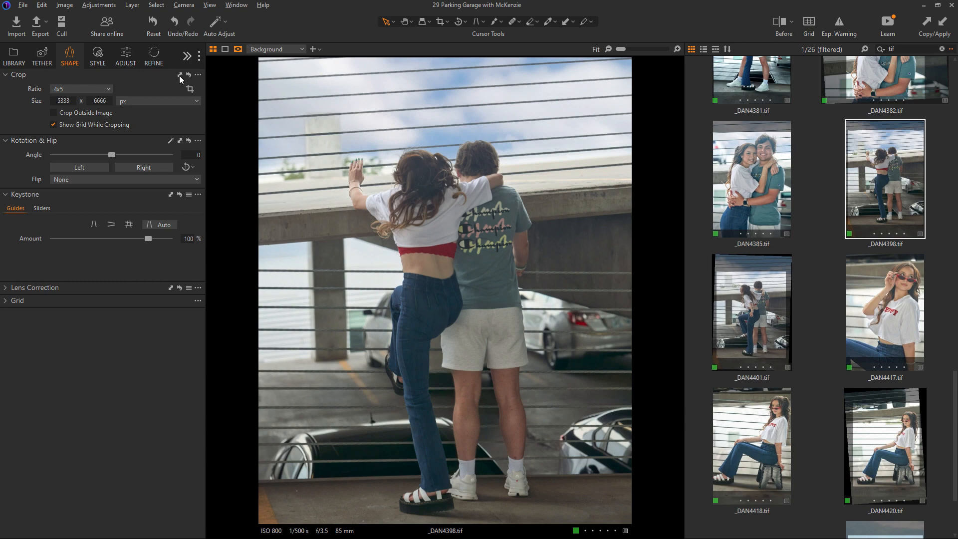
left_click(731, 322)
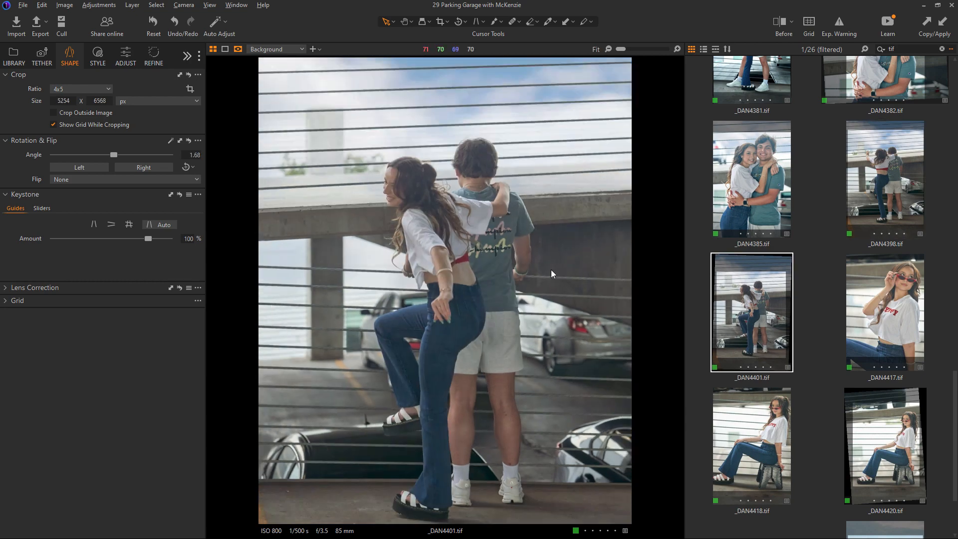
key("c")
left_click_drag(494, 270, 494, 275)
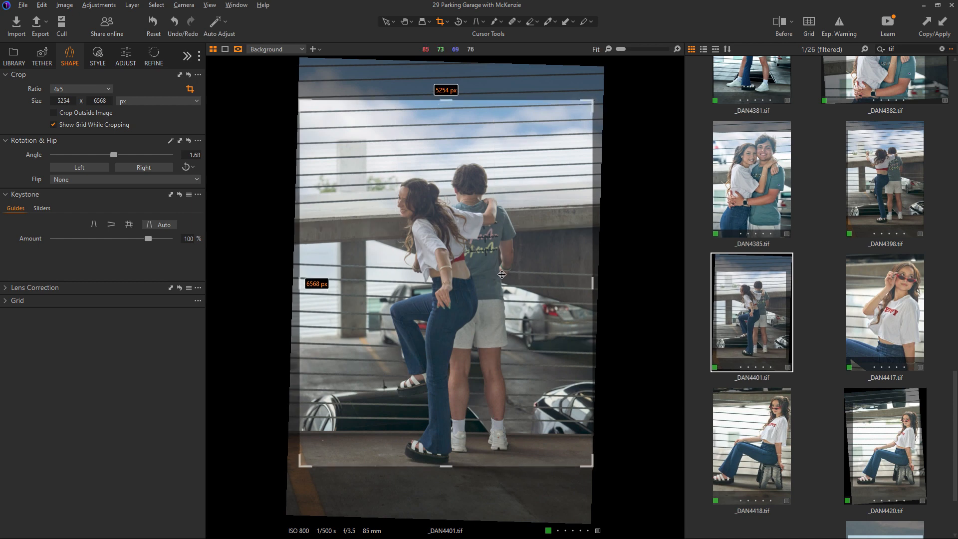
key("v")
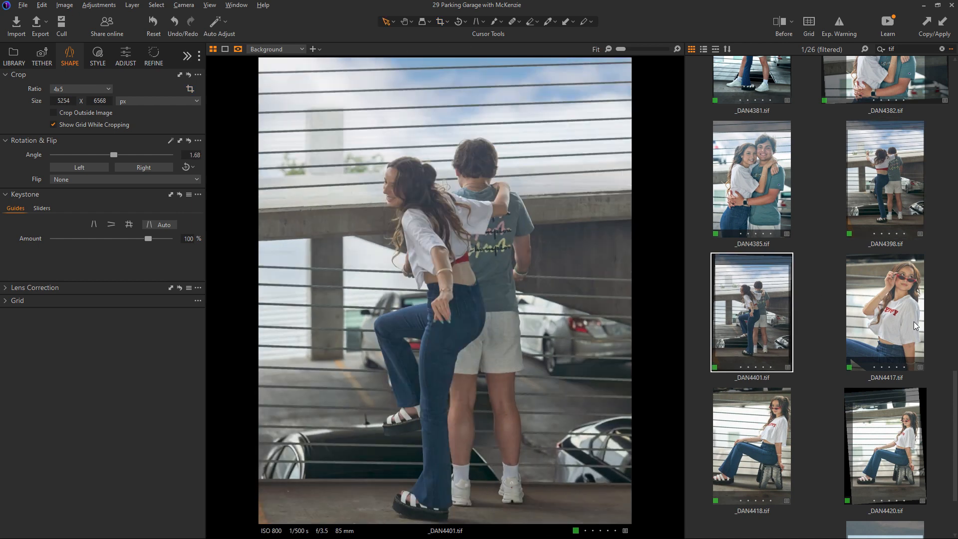
Fine-tune the crop position of _DAN4417.tif and check the 4x5 crop of _DAN4418.tif
left_click(914, 325)
key("c")
left_click_drag(505, 289, 503, 288)
key("v")
left_click(754, 473)
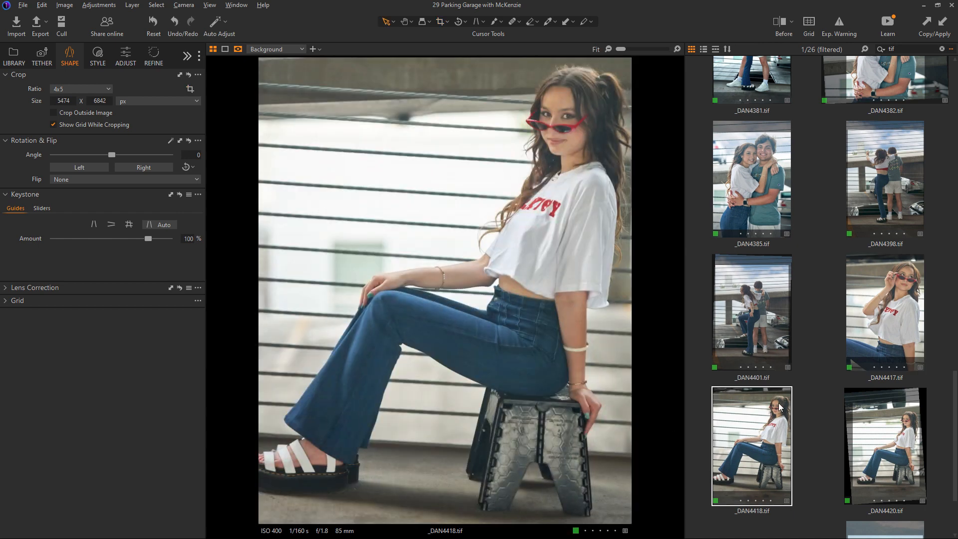
Check and fine-tune the position of the 4x5 crops of _DAN4418.tif and _DAN4420.tif
key("c")
left_click_drag(528, 350, 529, 349)
key("v")
left_click(901, 396)
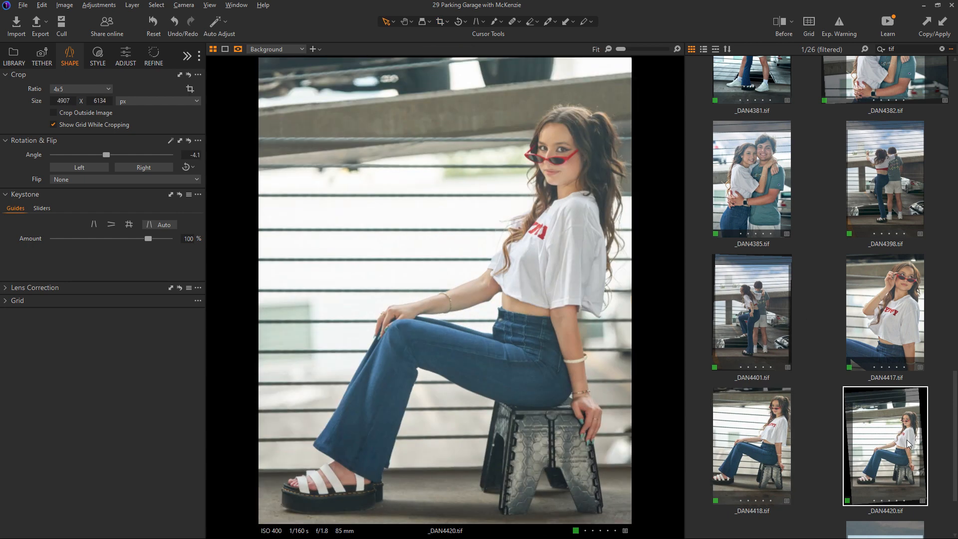
key("c")
left_click_drag(498, 342, 511, 353)
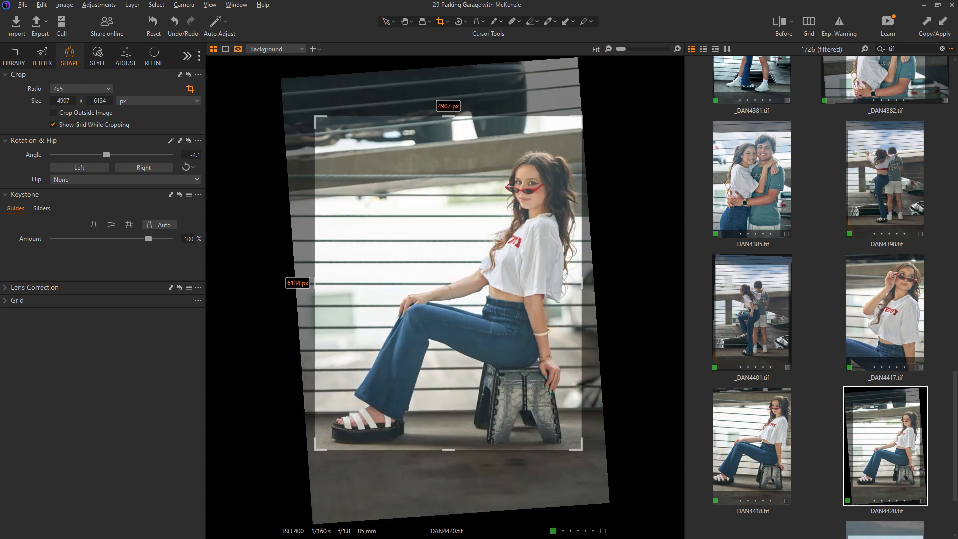
Set the crop ratio of _DAN4423.tif to 4x5 and try a portrait crop of about 4224 x 5279 px around the seated woman
left_click(953, 403)
left_click(767, 456)
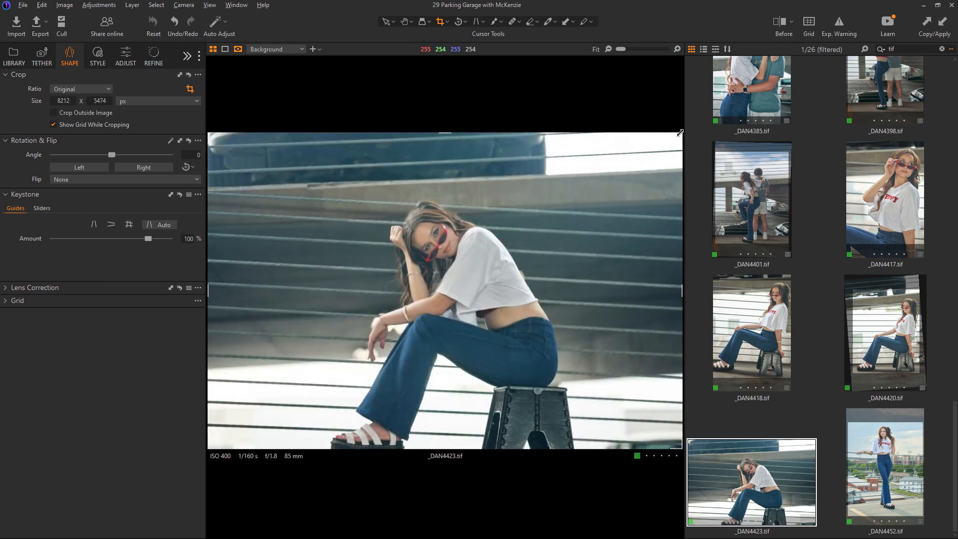
left_click(448, 24)
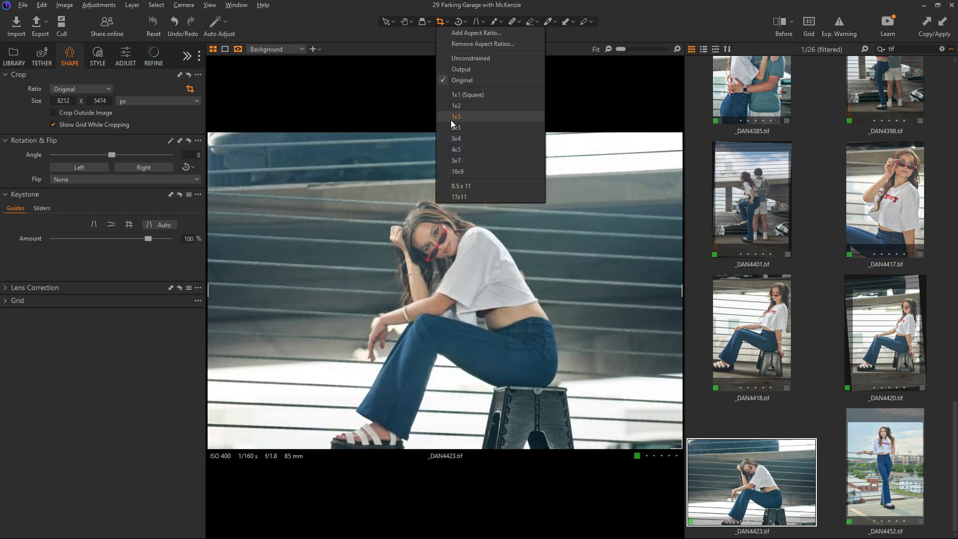
left_click(455, 152)
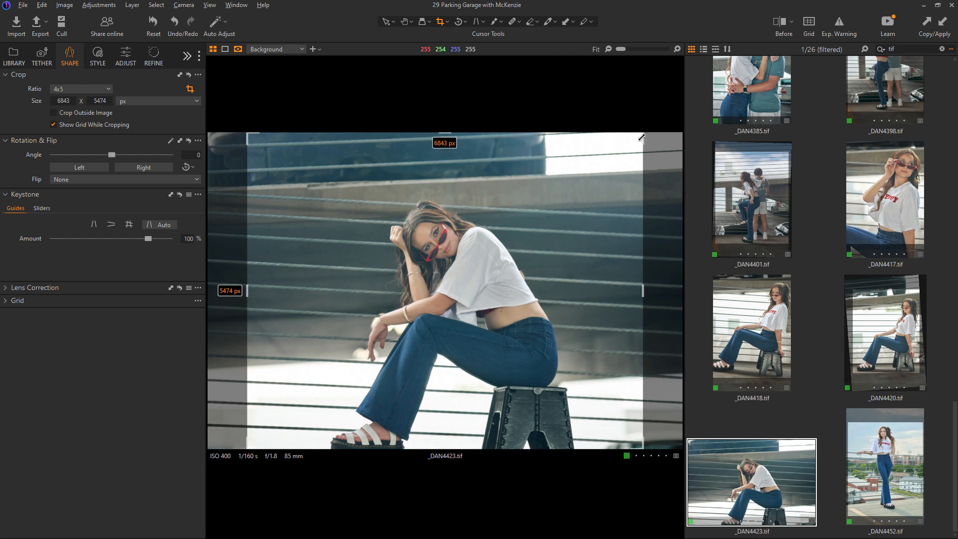
left_click_drag(642, 133, 488, 201)
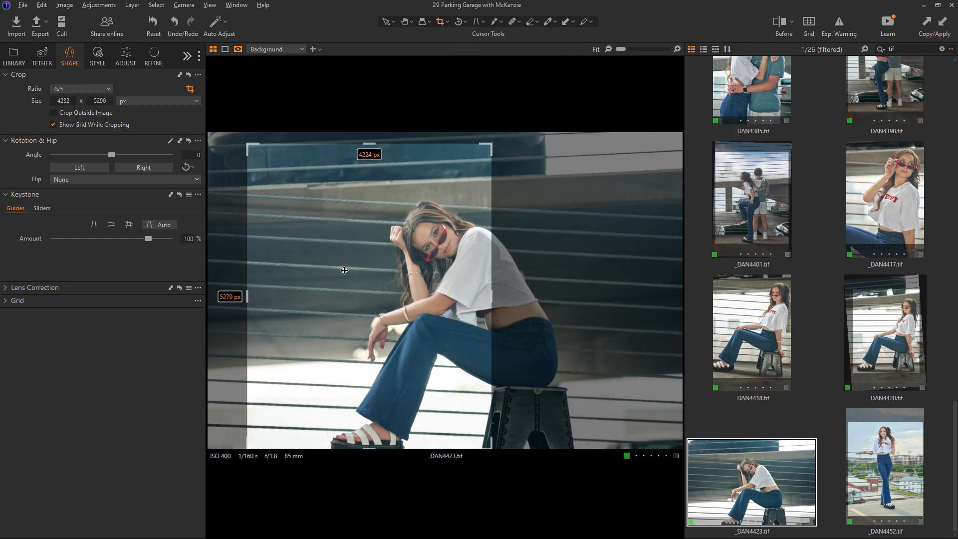
left_click_drag(343, 309, 420, 313)
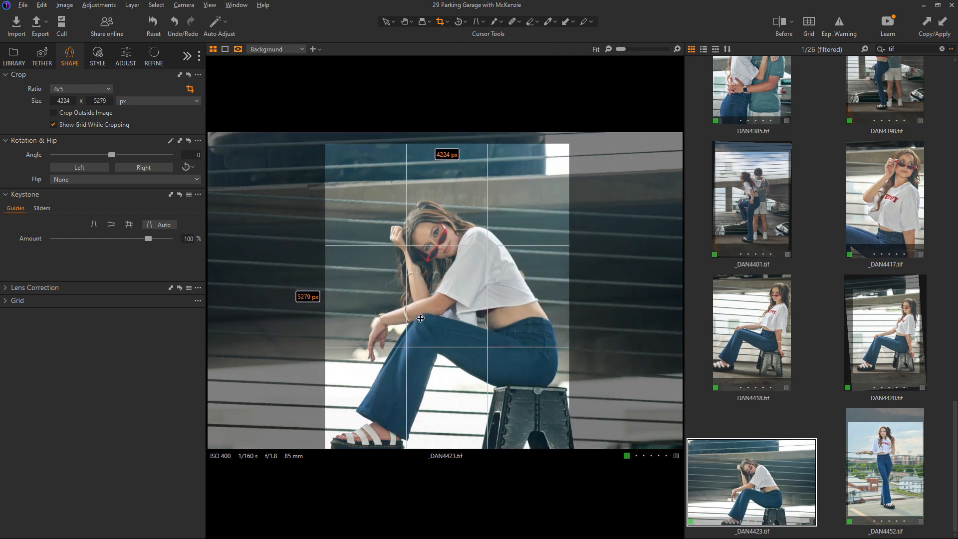
Change the 4x5 crop of _DAN4423.tif to landscape orientation at about 5518 x 4414 px and tighten it around the seated woman
left_click_drag(566, 145, 656, 182)
left_click_drag(592, 246, 542, 272)
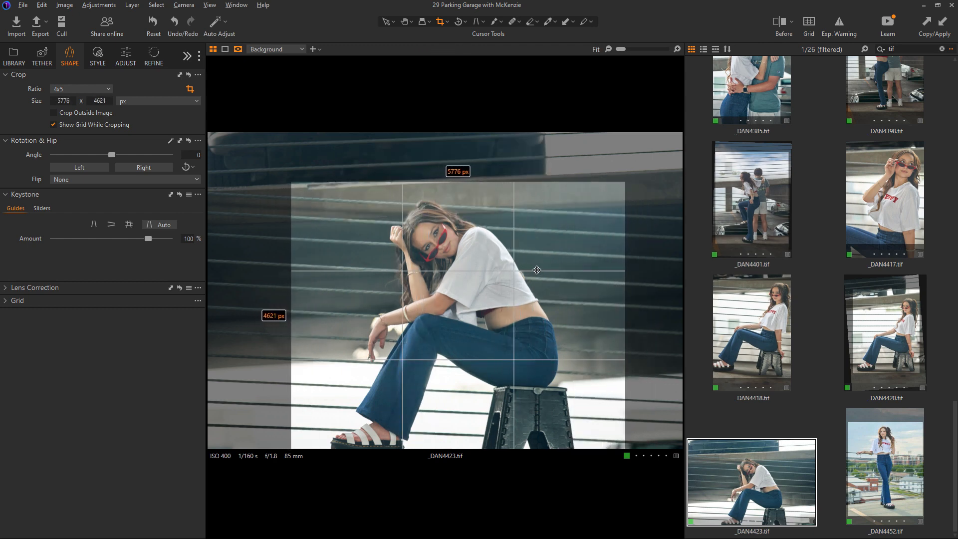
left_click_drag(462, 182, 463, 188)
left_click_drag(474, 242, 471, 269)
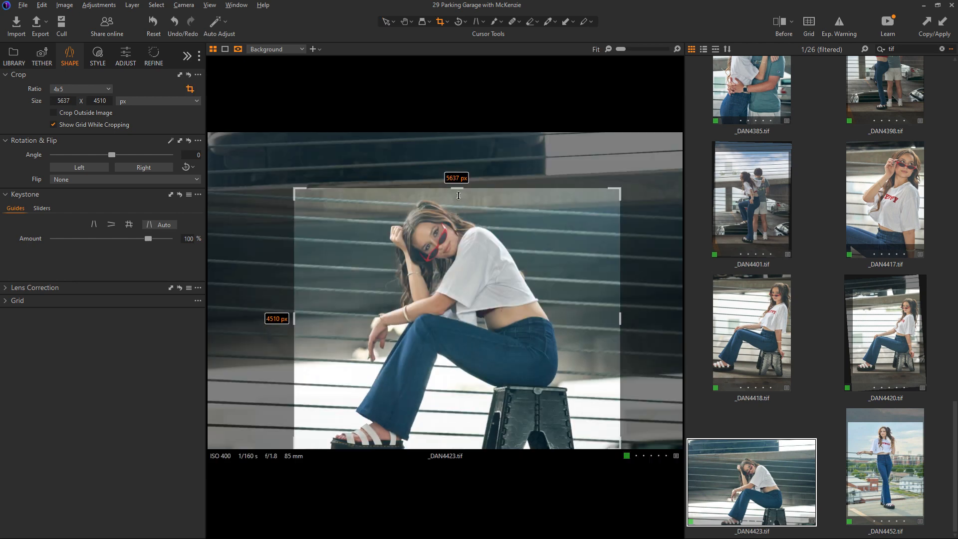
left_click_drag(458, 188, 459, 196)
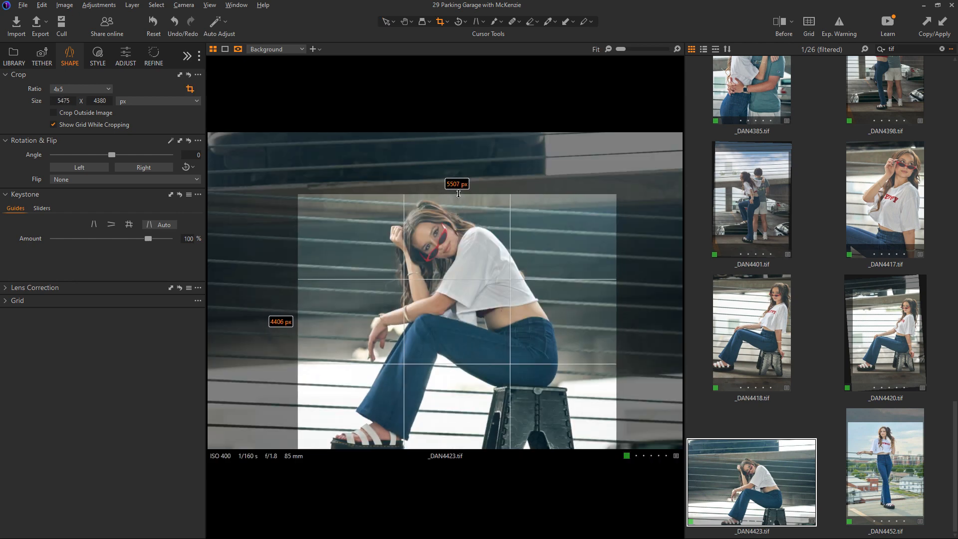
key("v")
Adjust the 4x5 crop of _DAN4452.tif to about 5468 x 6835 px
left_click(881, 448)
key("c")
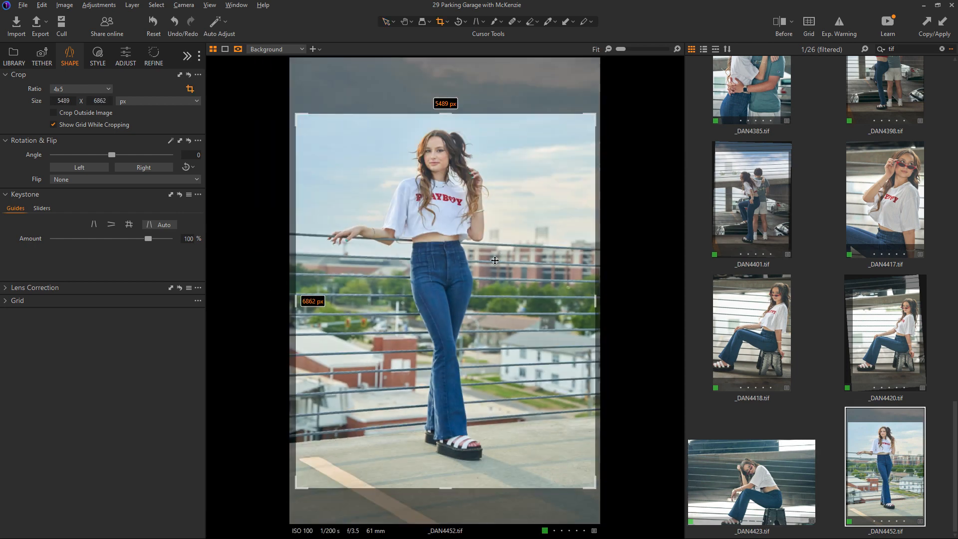
left_click_drag(448, 111, 447, 112)
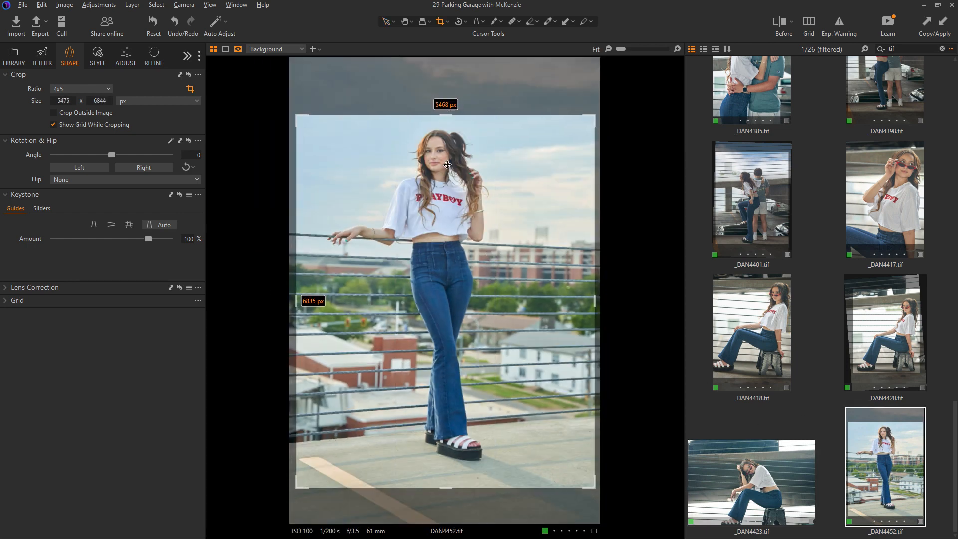
key("v")
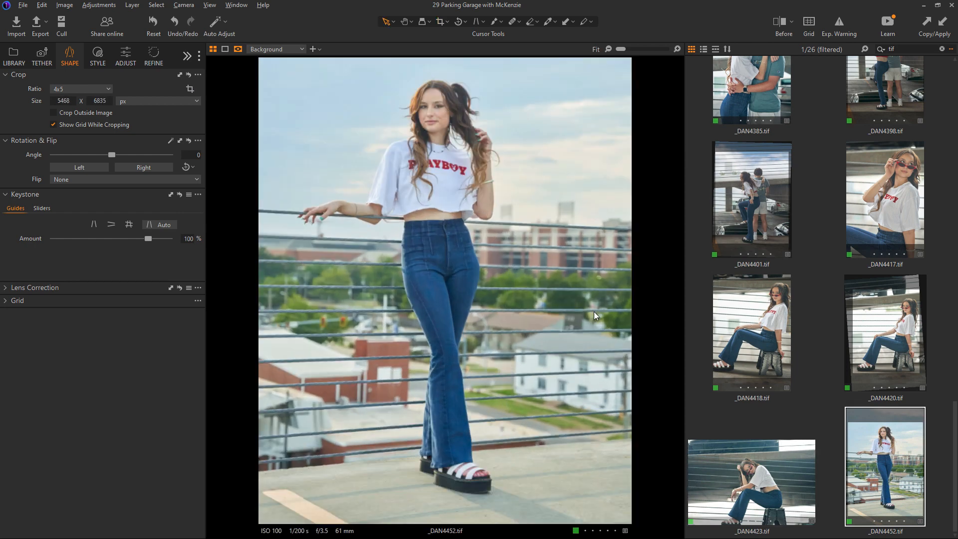
Review the cropped results of _DAN4423.tif and _DAN4308.tif
left_click(760, 453)
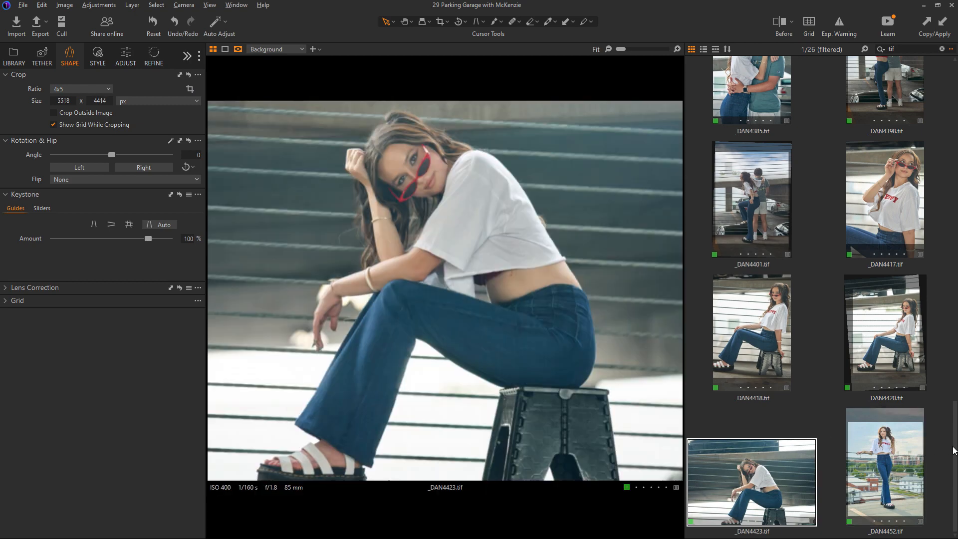
left_click_drag(954, 477, 952, 85)
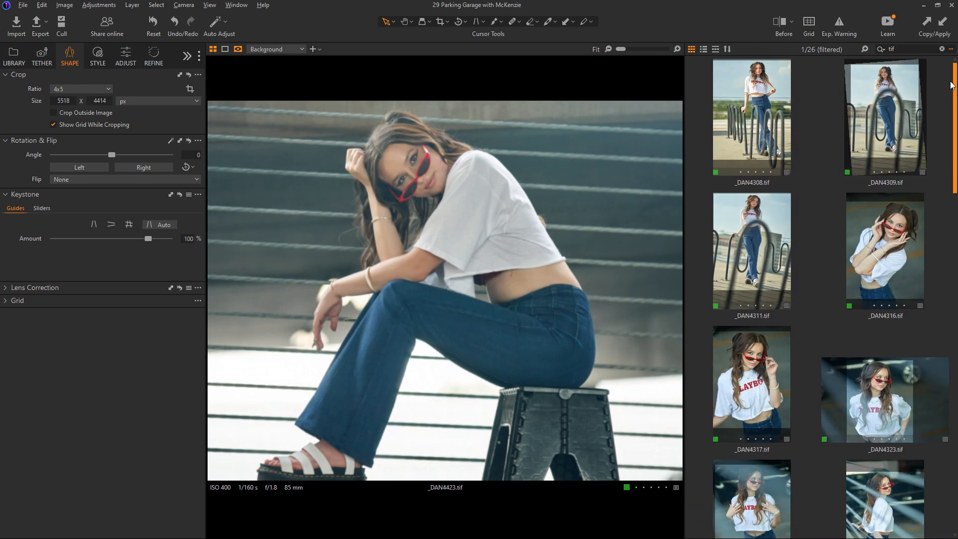
left_click(786, 137)
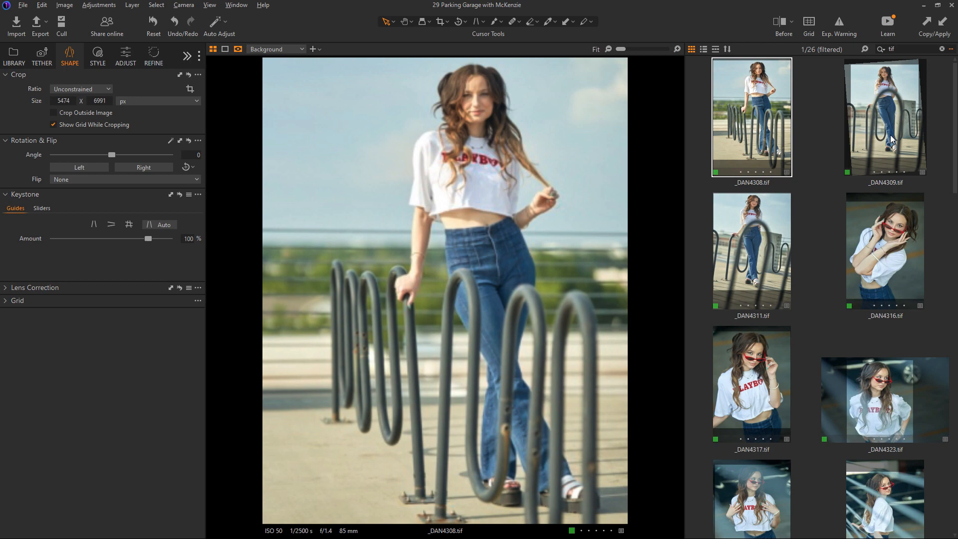
left_click_drag(955, 155, 923, 501)
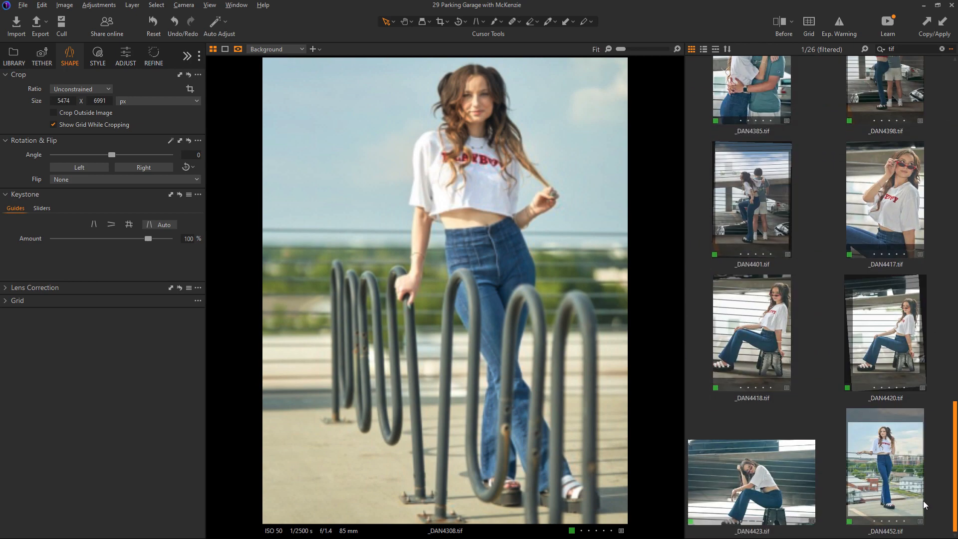
Select all filtered tif images and create a cloned variant of each
left_click(738, 201)
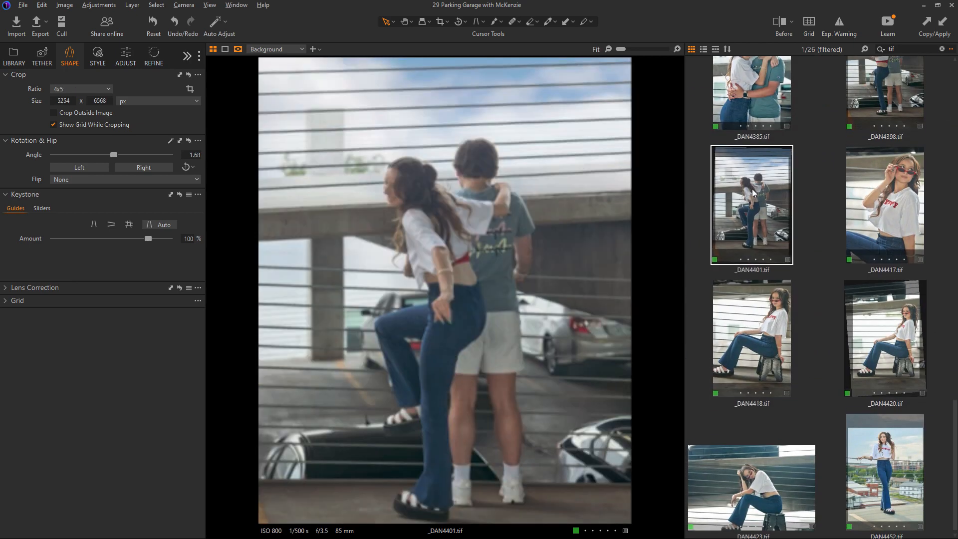
key("ctrl+a")
right_click(764, 195)
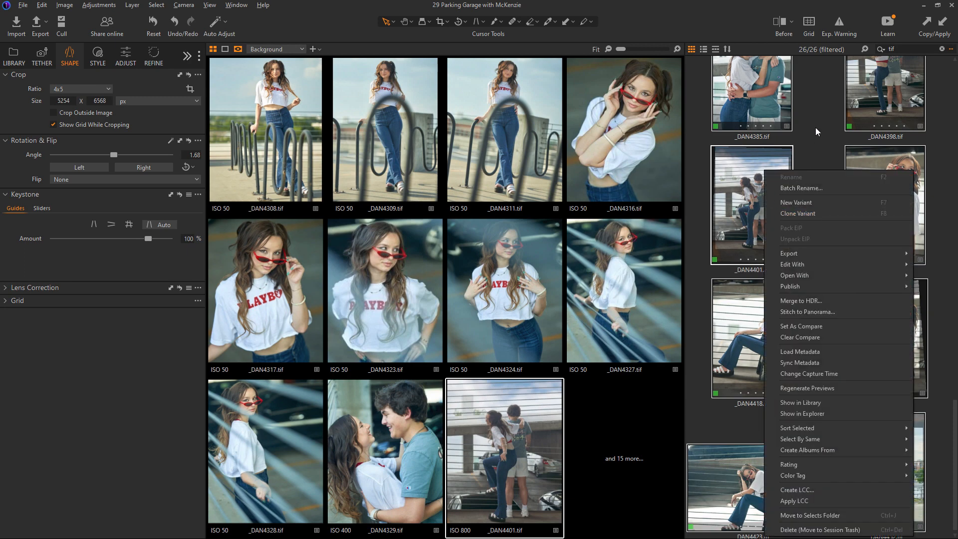
key("F8")
left_click(809, 158)
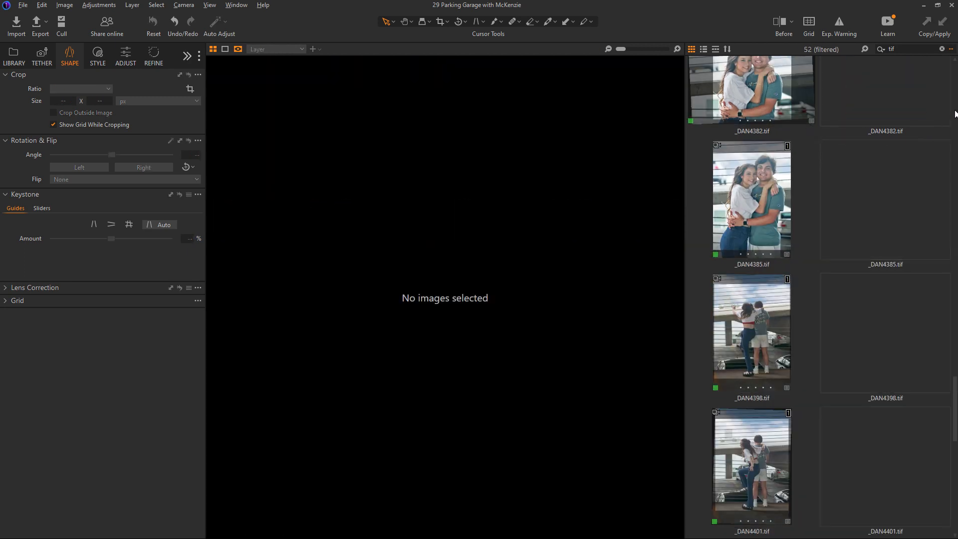
Crop the cloned variant of _DAN4308.tif to 16x9 in portrait orientation at about 4051 x 7202 px
scroll(940, 120, "up", 15)
left_click(906, 119)
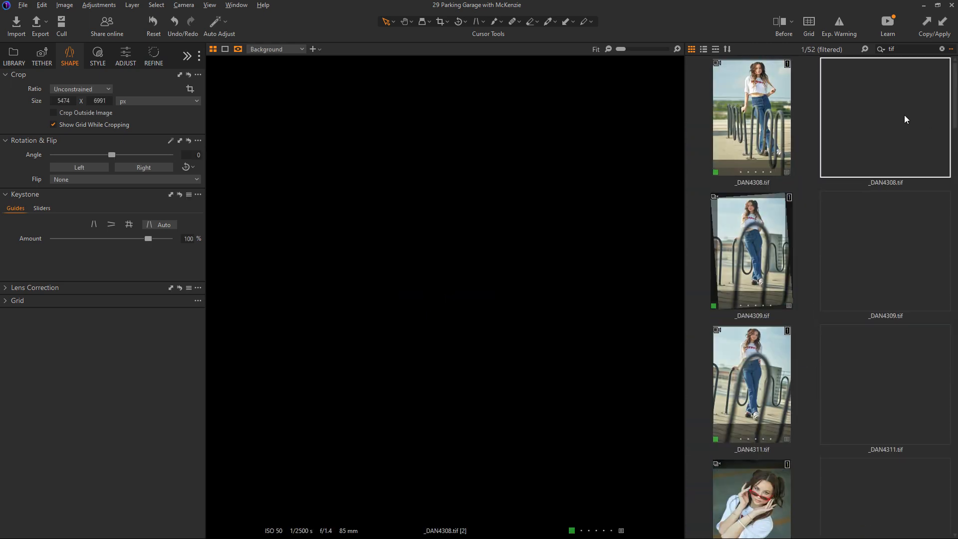
left_click(448, 22)
left_click(469, 170)
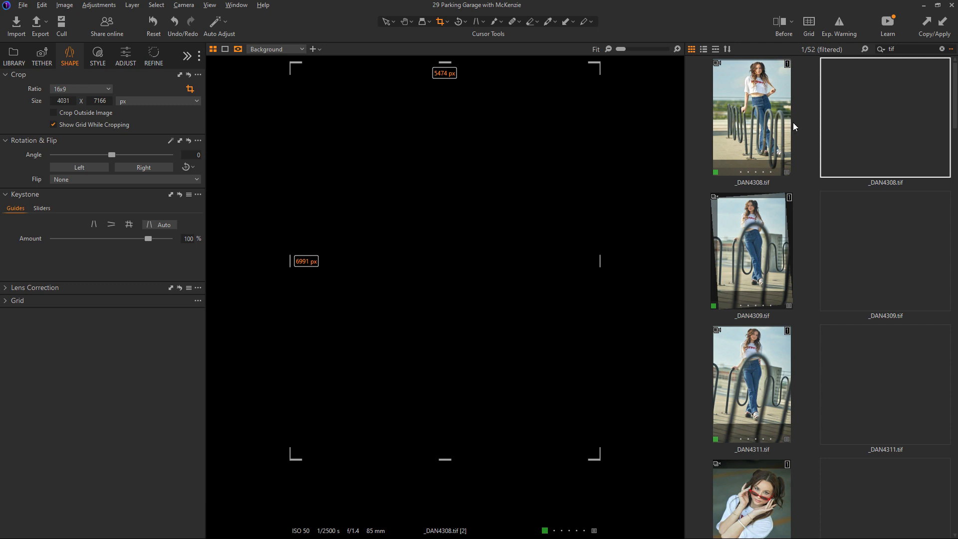
left_click(840, 124)
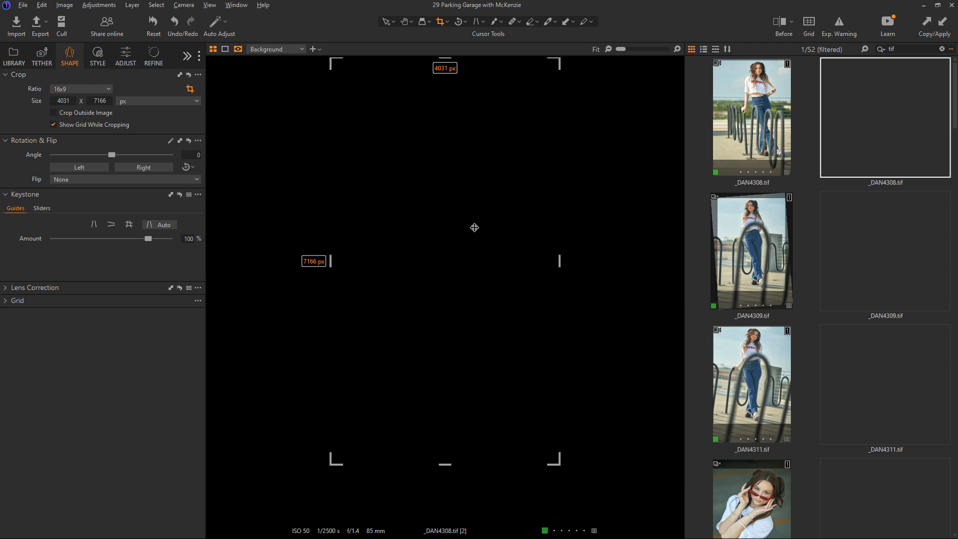
left_click_drag(548, 463, 548, 462)
left_click_drag(464, 360, 471, 351)
key("v")
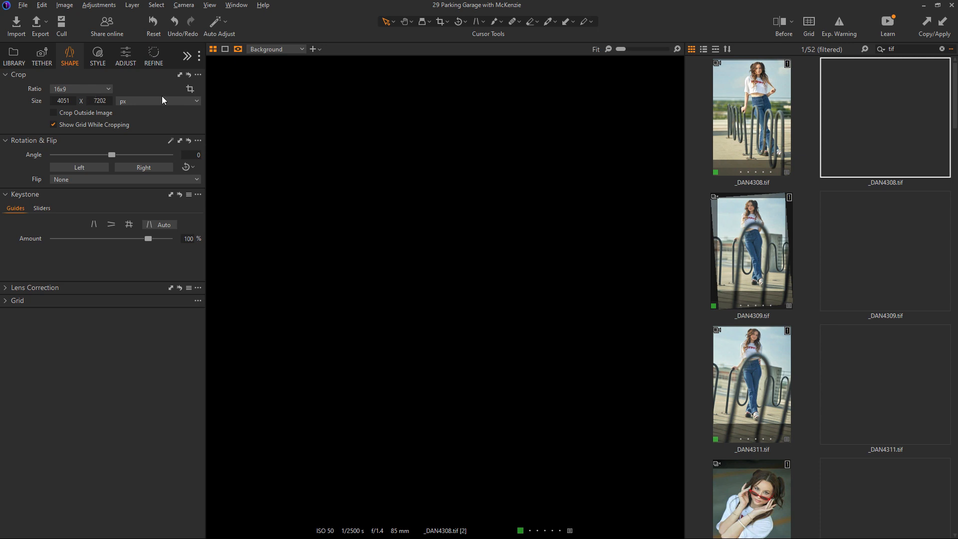
Reselect the cloned variant of _DAN4308.tif and regenerate its preview
left_click(806, 187)
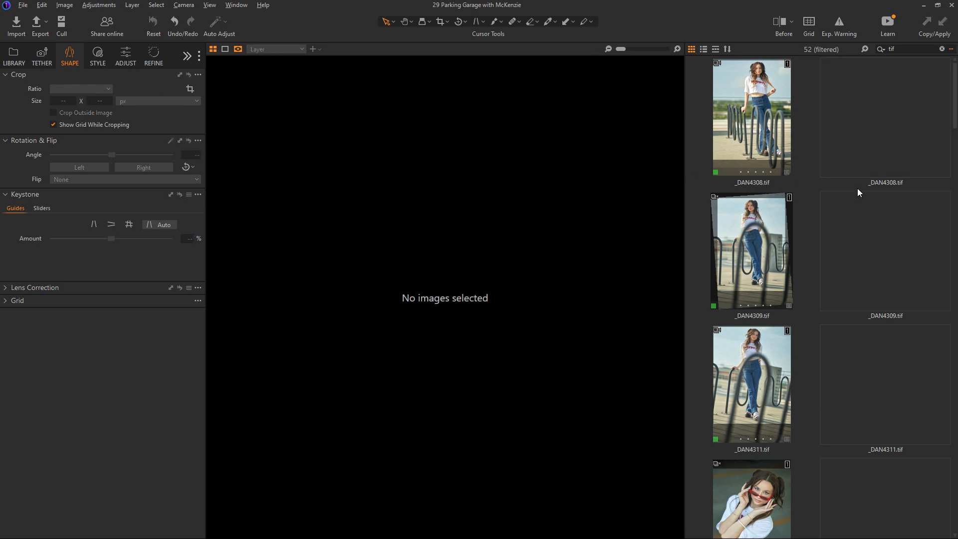
left_click(857, 160)
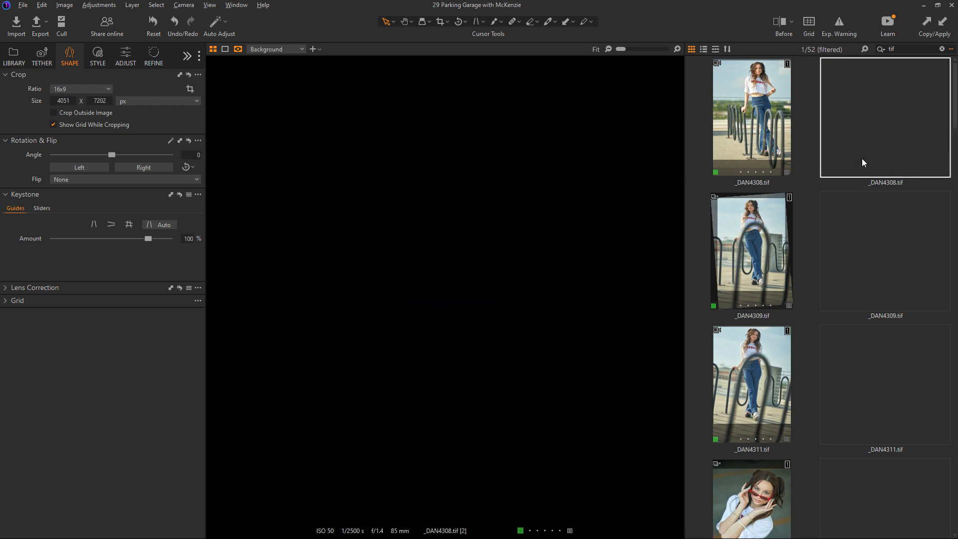
right_click(859, 159)
left_click(795, 377)
Reload the filtered images by switching to the Selects Folder and back to the Capture Folder
left_click(14, 56)
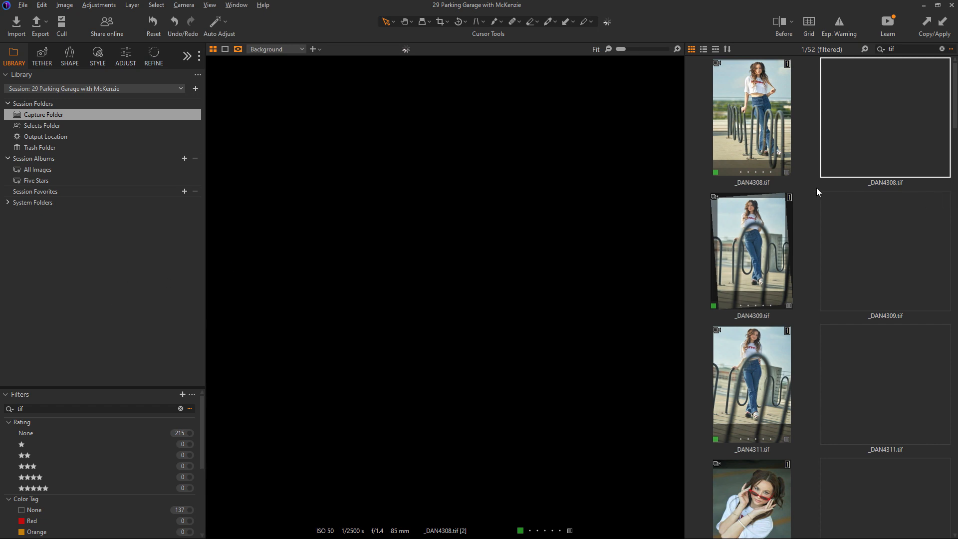
key("Down")
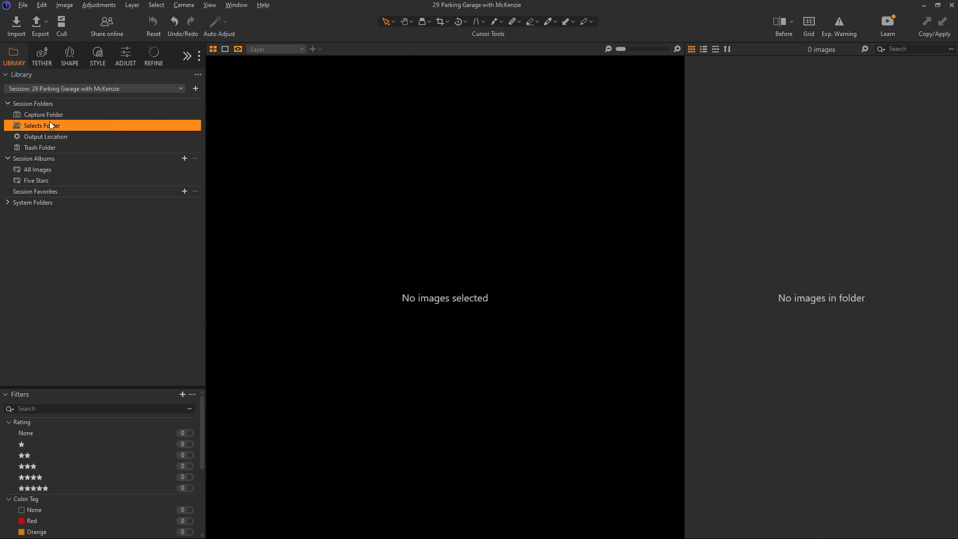
left_click(40, 114)
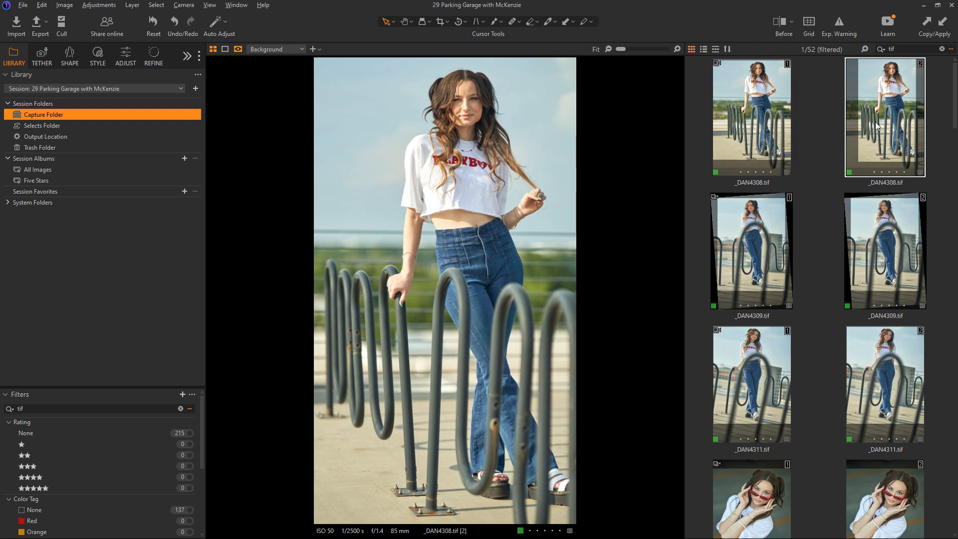
Reposition the 16x9 crop of the cloned _DAN4308.tif variant around the standing woman
key("c")
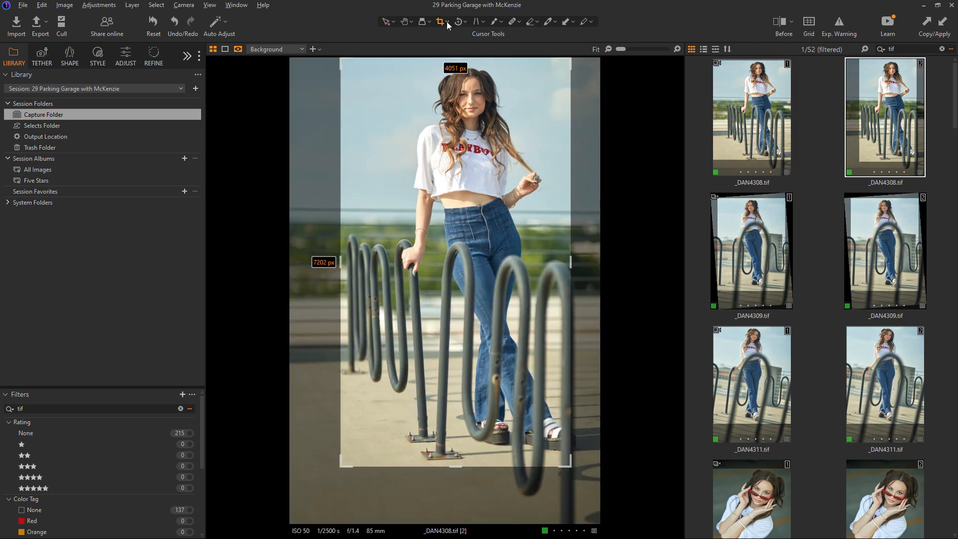
left_click(448, 23)
left_click(463, 172)
left_click_drag(503, 258, 518, 256)
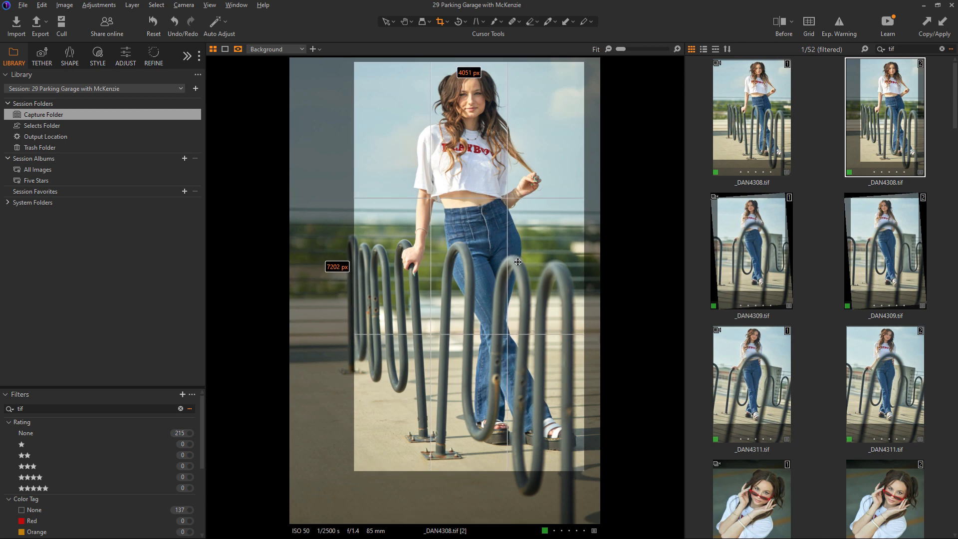
key("v")
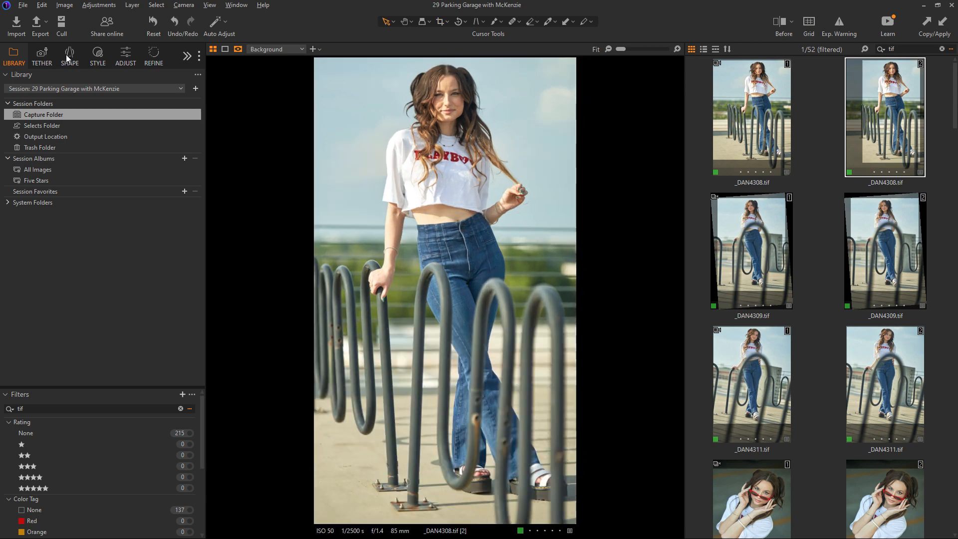
Reposition the 16x9 crop of the cloned _DAN4309.tif variant around the woman at about 3975 x 7067 px
left_click(69, 55)
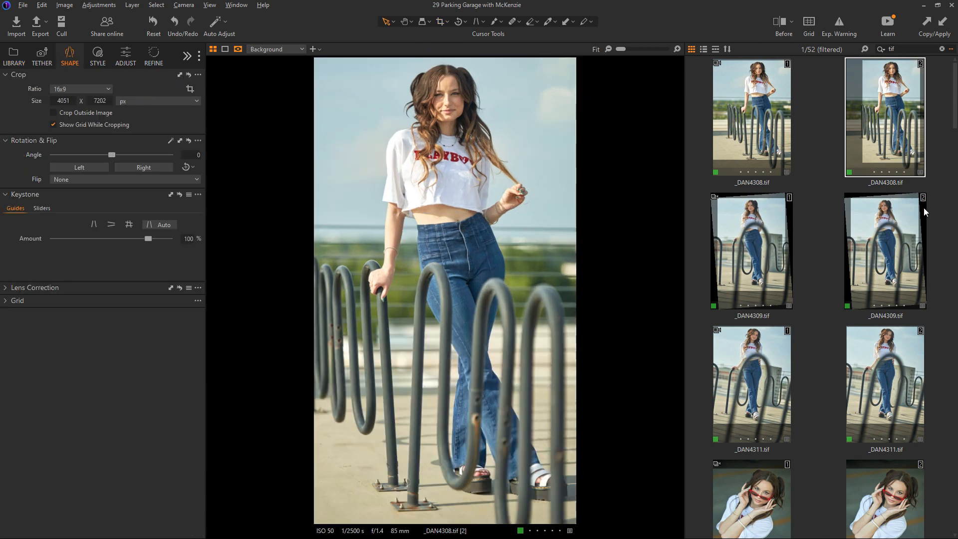
left_click(901, 225)
key("c")
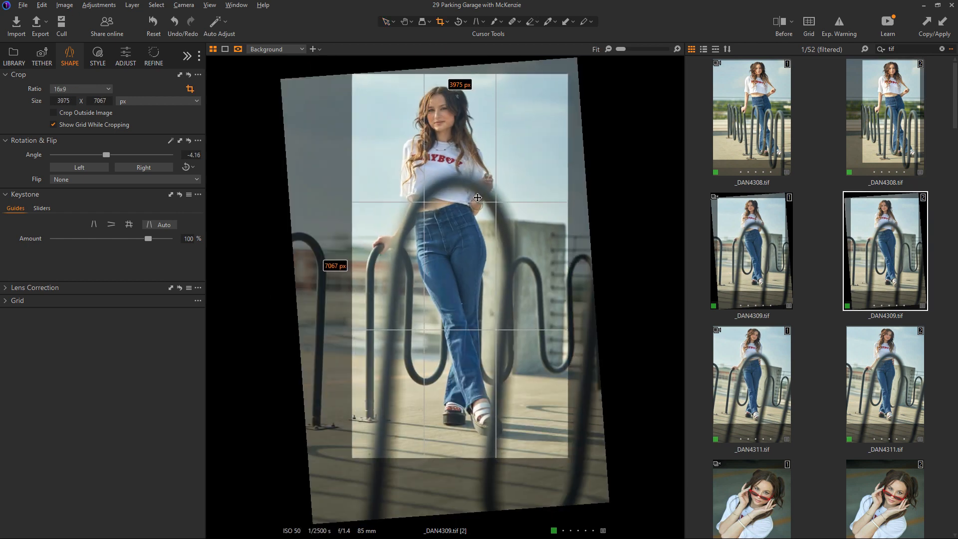
key("v")
Reposition the 16x9 crop of the cloned _DAN4311.tif variant to frame the woman and the railing at about 4051 x 7202 px
key("Down")
key("c")
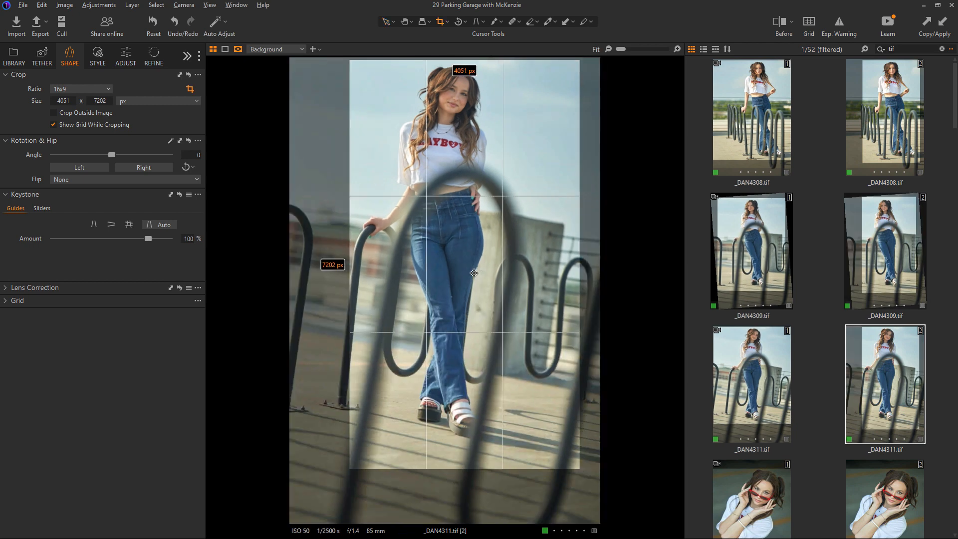
left_click_drag(469, 267, 439, 320)
key("v")
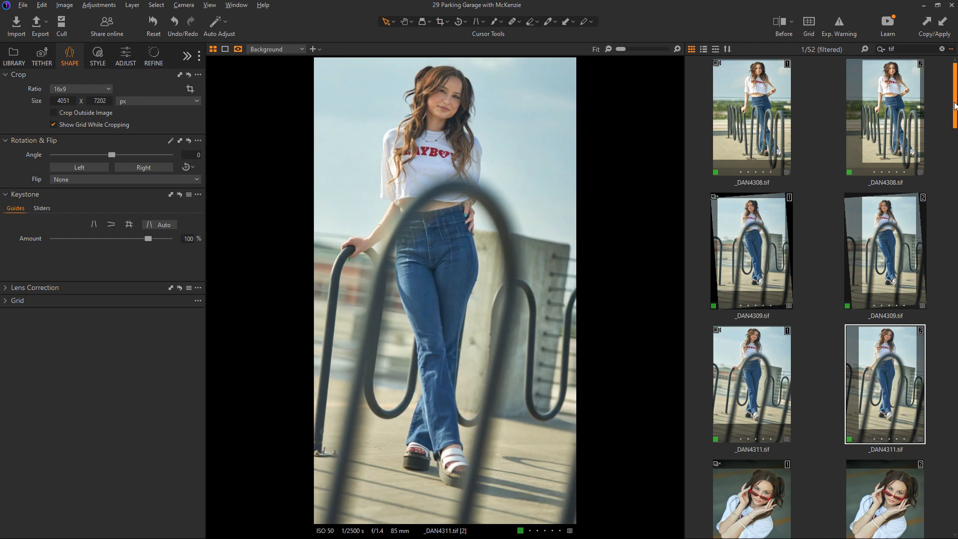
Enlarge the 16x9 crop of the cloned _DAN4316.tif variant to about 4293 x 7632 px and position it around the woman
left_click_drag(955, 108, 957, 135)
left_click(782, 203)
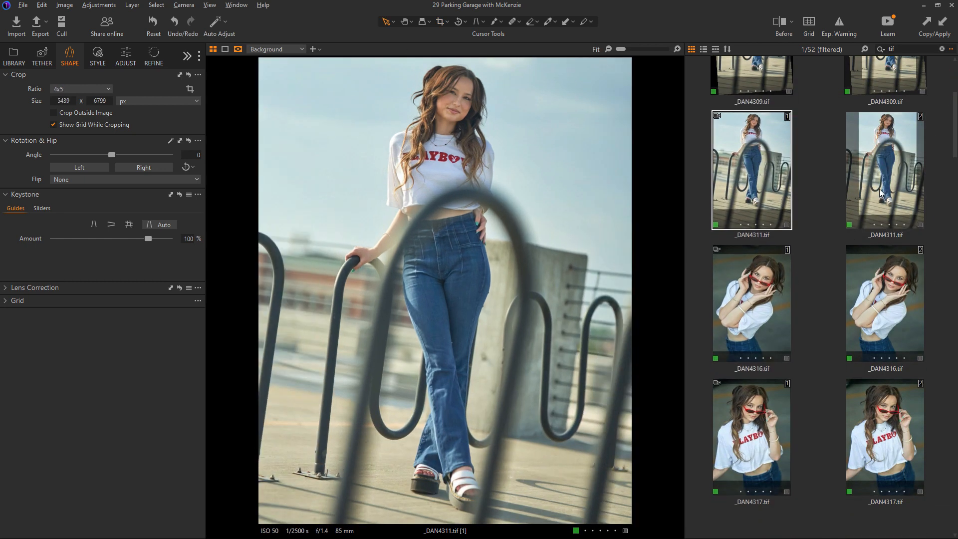
left_click(882, 193)
left_click(732, 314)
left_click(881, 307)
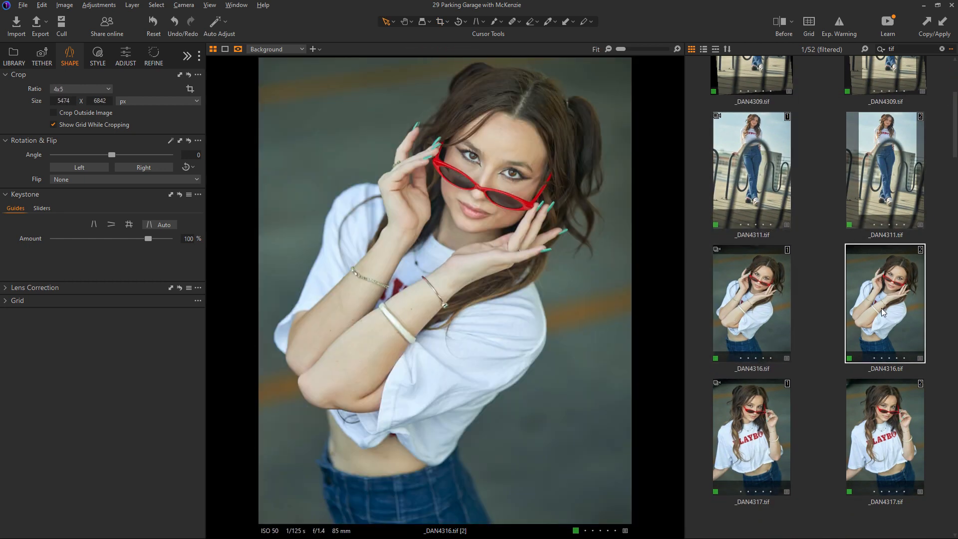
key("c")
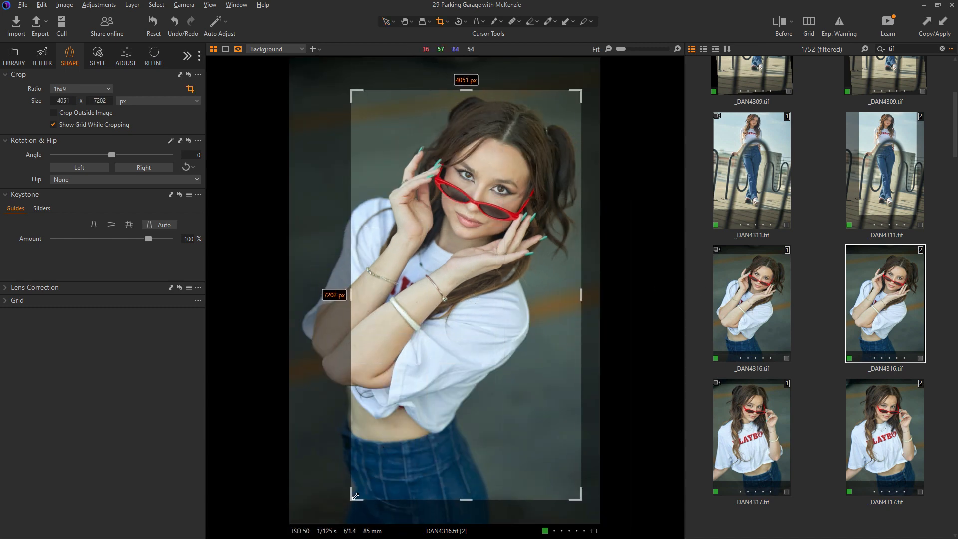
left_click_drag(356, 496, 339, 523)
left_click_drag(471, 311, 458, 322)
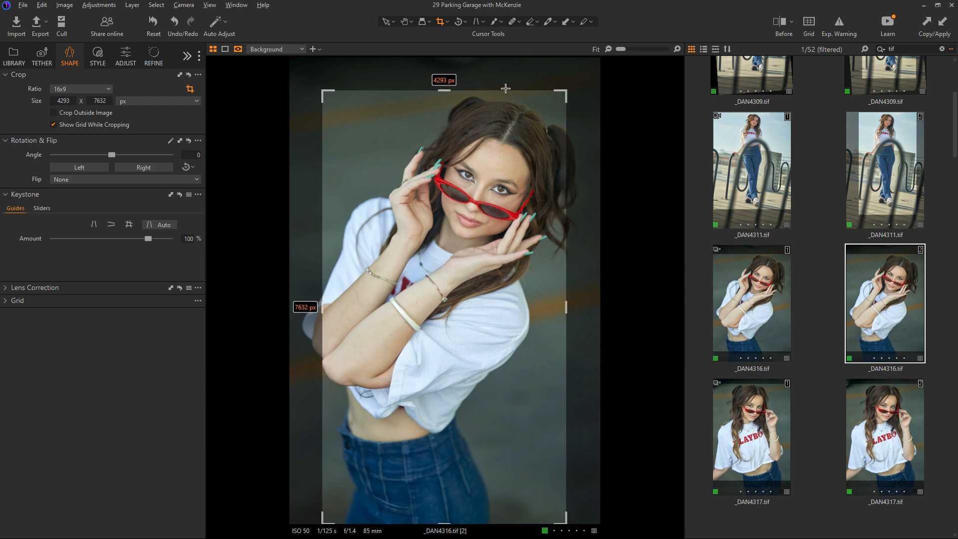
left_click_drag(493, 173, 489, 191)
key("v")
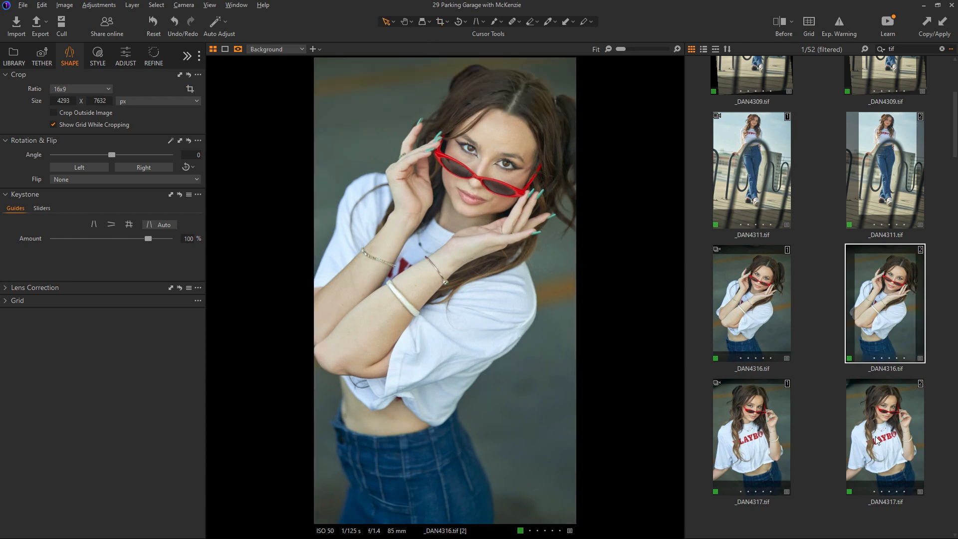
Reposition the 16x9 crop of the cloned _DAN4317.tif variant over the woman at about 4051 x 7202 px
left_click(875, 437)
key("c")
left_click_drag(494, 354, 482, 372)
key("v")
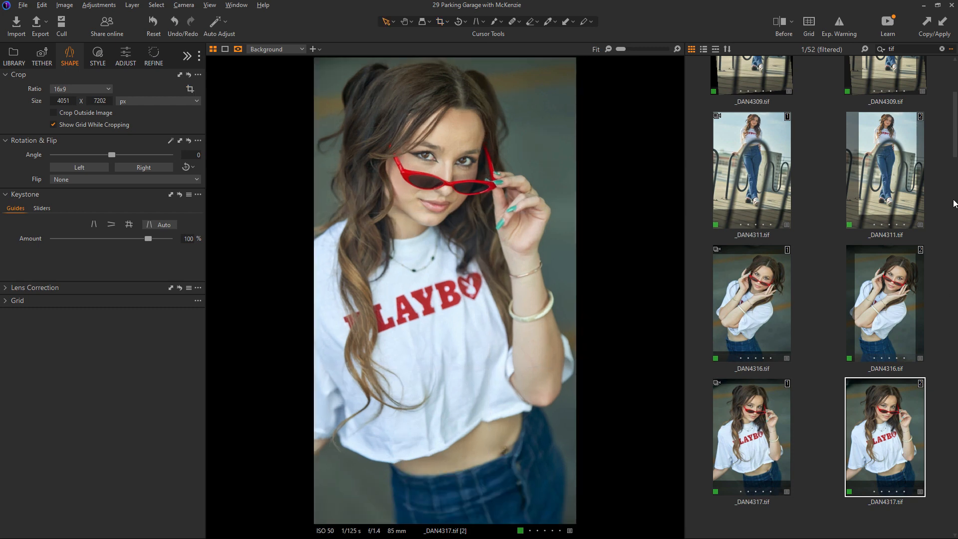
Enlarge the portrait 16x9 crop of the cloned _DAN4323.tif variant and position it over the woman's upper body
left_click_drag(951, 144, 951, 187)
left_click(897, 244)
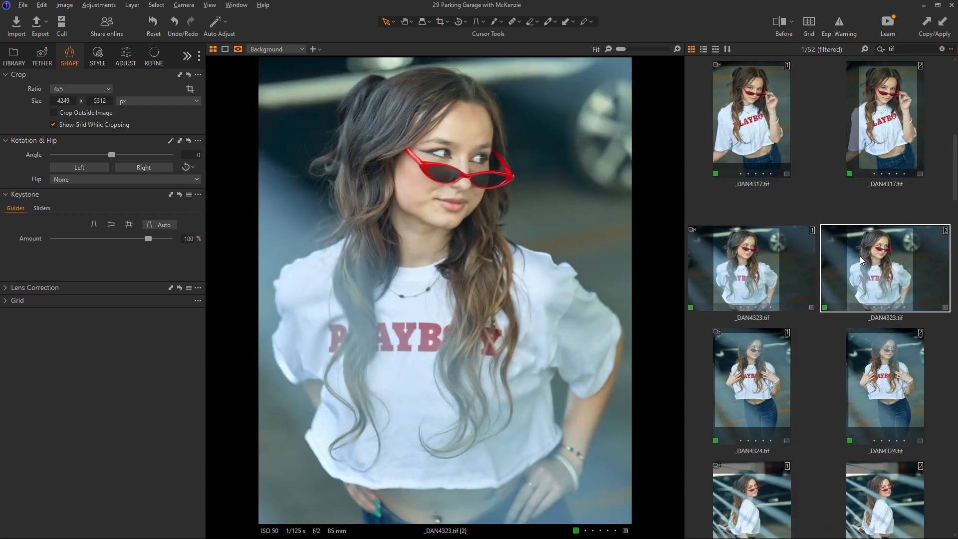
key("c")
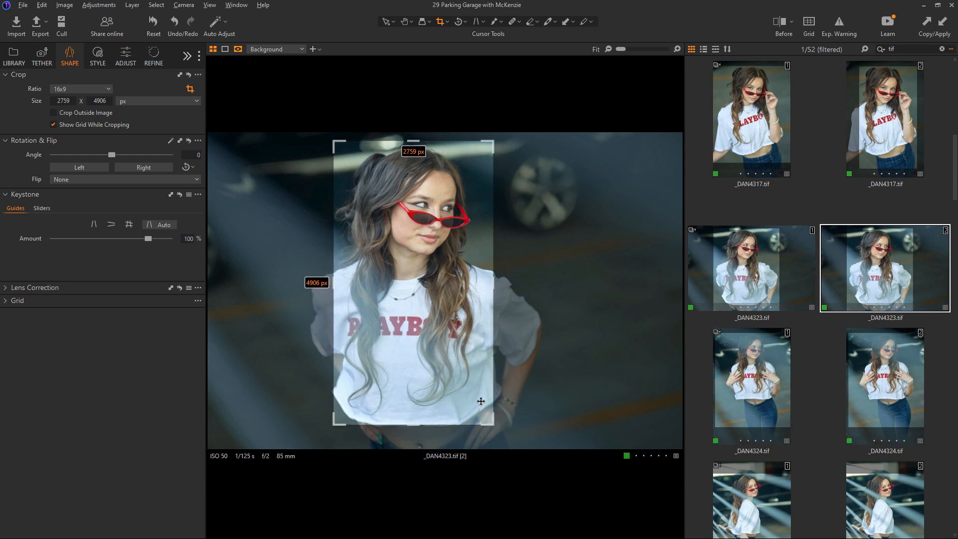
left_click_drag(489, 423, 503, 448)
left_click_drag(434, 345, 442, 348)
Reposition the 16x9 crops of the cloned _DAN4324.tif and _DAN4327.tif variants around the woman
left_click(856, 398)
left_click_drag(484, 307, 471, 324)
left_click(871, 483)
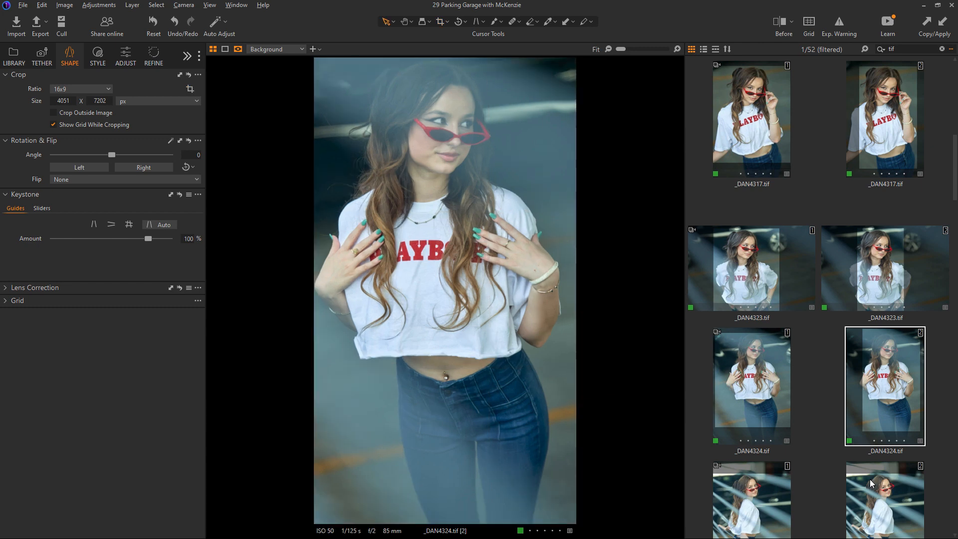
key("c")
left_click_drag(445, 275, 384, 306)
key("v")
Reposition the 16x9 crop of the cloned _DAN4328.tif variant over the woman at about 4051 x 7202 px
scroll(818, 300, "down", 5)
left_click(887, 273)
key("c")
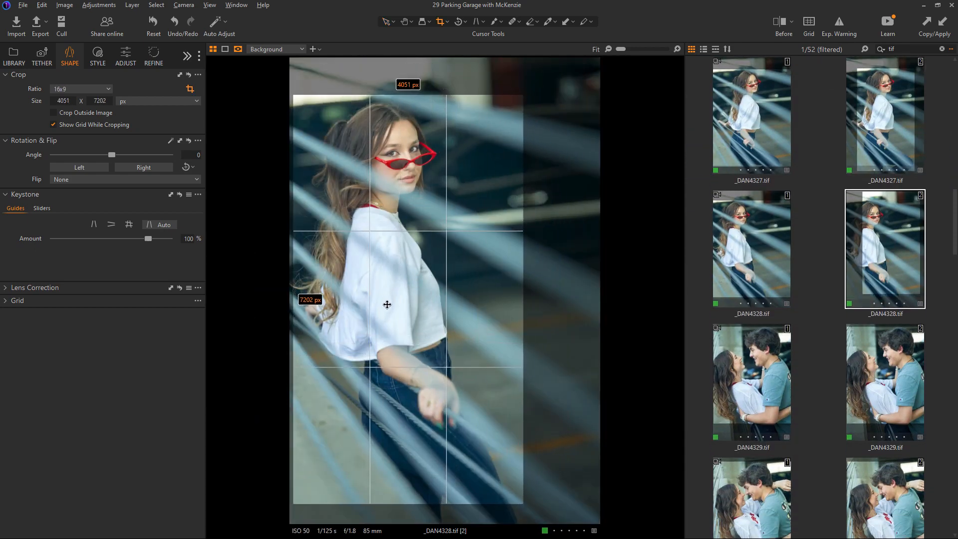
key("v")
Enlarge the 16x9 crop of the cloned _DAN4329.tif variant to about 4811 x 8554 px, framing the couple
left_click(885, 382)
key("c")
left_click_drag(520, 319, 507, 333)
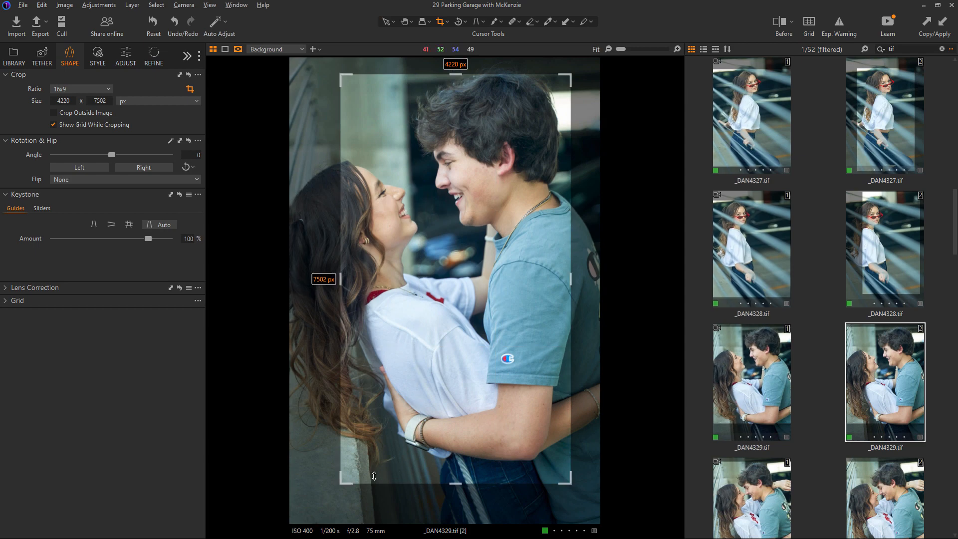
left_click_drag(340, 484, 309, 510)
left_click_drag(319, 75, 274, 92)
left_click_drag(375, 123, 363, 126)
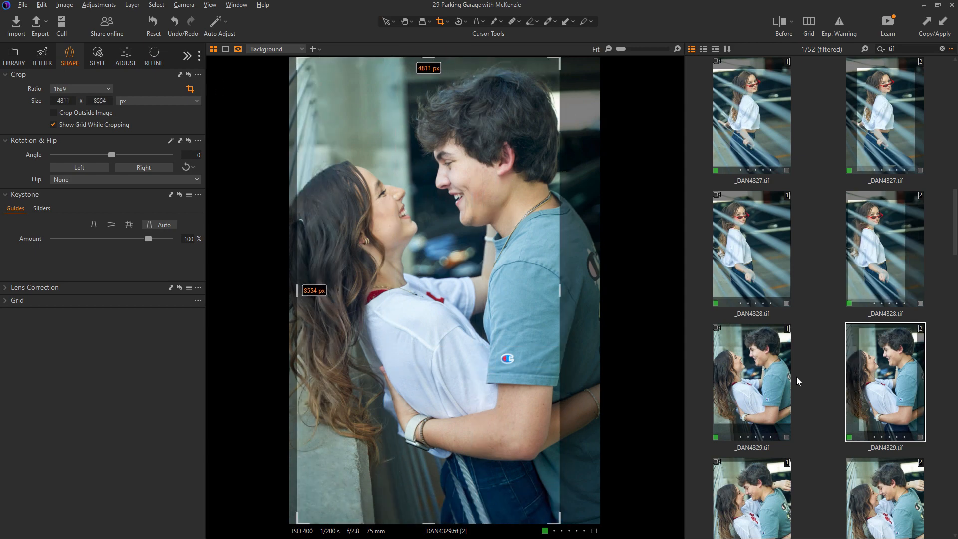
Enlarge the 16x9 crop of the cloned _DAN4331.tif variant to about 4662 x 8288 px and position it over the couple
left_click(872, 478)
left_click_drag(487, 306, 434, 315)
left_click_drag(531, 481, 555, 524)
mouse_move(457, 363)
left_mouse_down()
mouse_move(466, 355)
mouse_move(455, 358)
left_mouse_up()
key("v")
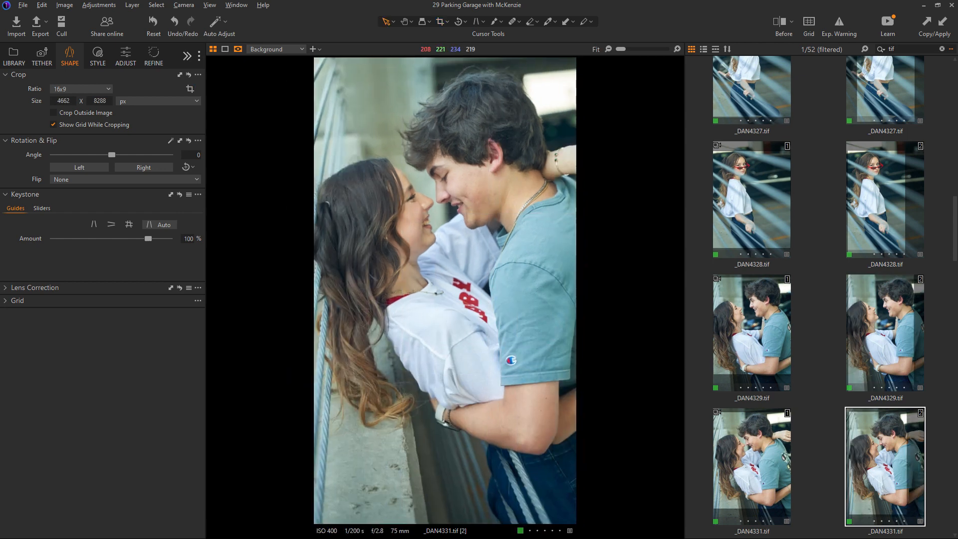
Reduce the 16x9 crop of the cloned _DAN4350.tif variant to about 3787 x 6733 px, leaving out the step stool
left_click_drag(955, 255, 955, 296)
left_click(893, 296)
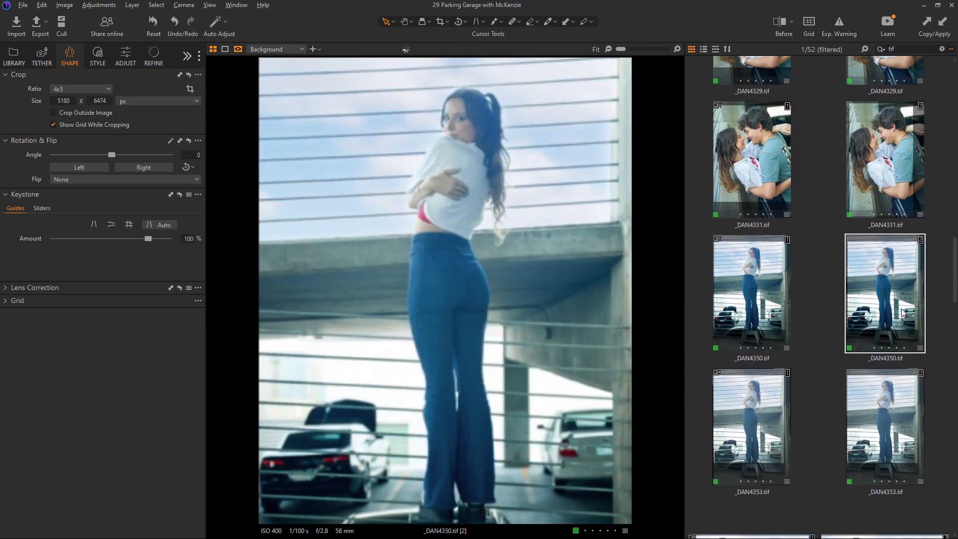
key("ctrl+shift+v")
key("c")
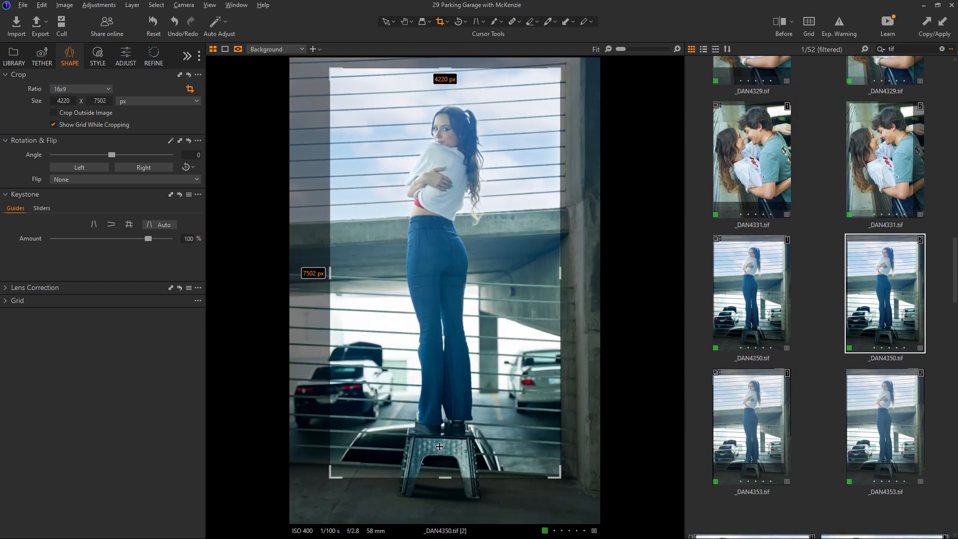
left_click_drag(444, 473, 445, 432)
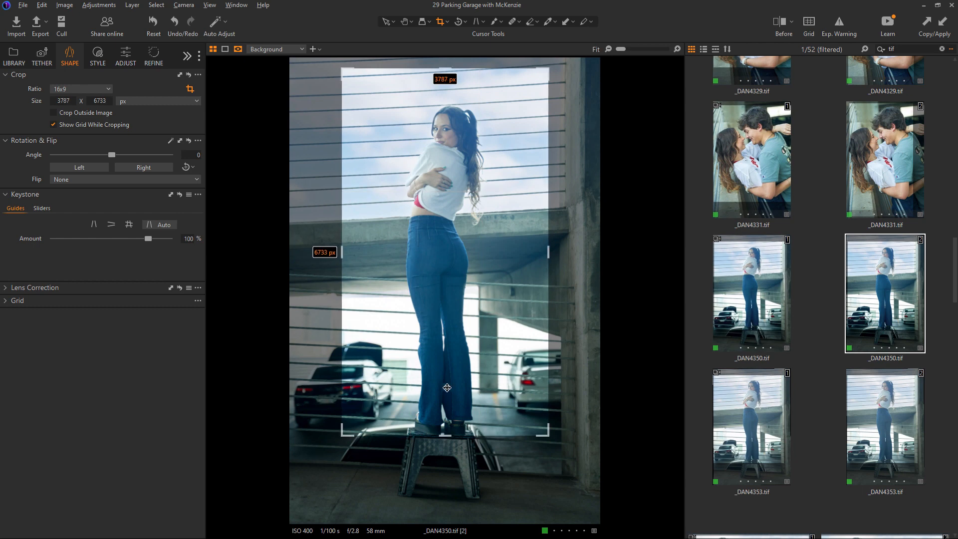
left_click_drag(452, 365, 453, 365)
Crop the cloned variant of _DAN4353.tif to 16x9 at about 3876 x 6890 px, ending above the step stool
left_click(909, 425)
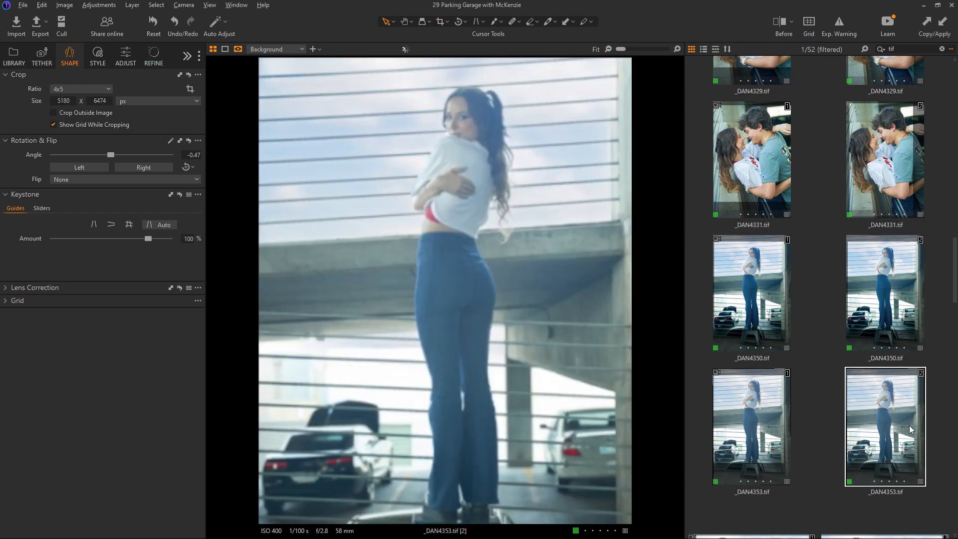
left_click_drag(423, 476, 424, 434)
left_click_drag(446, 370, 469, 376)
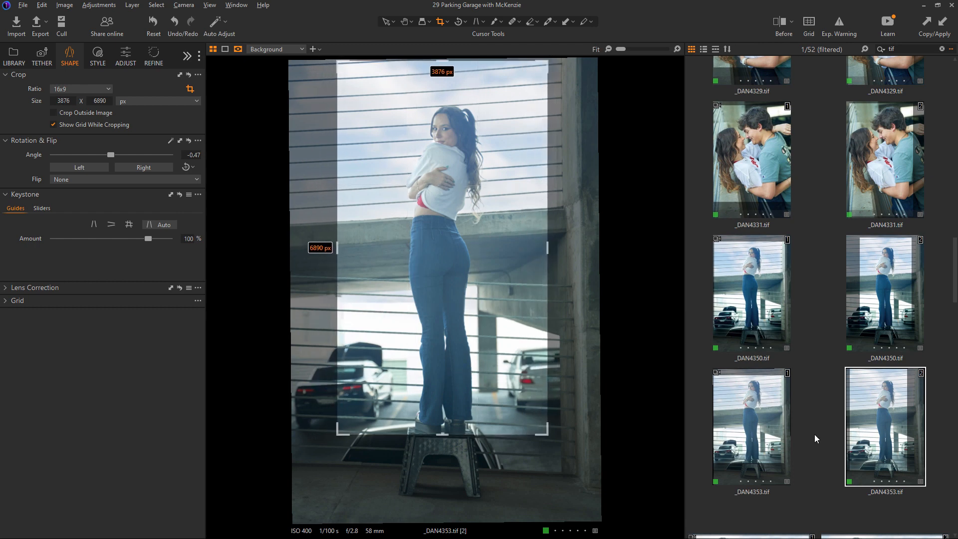
key("v")
Select the cloned variant of _DAN4360.tif for cropping
scroll(956, 271, "down", 5)
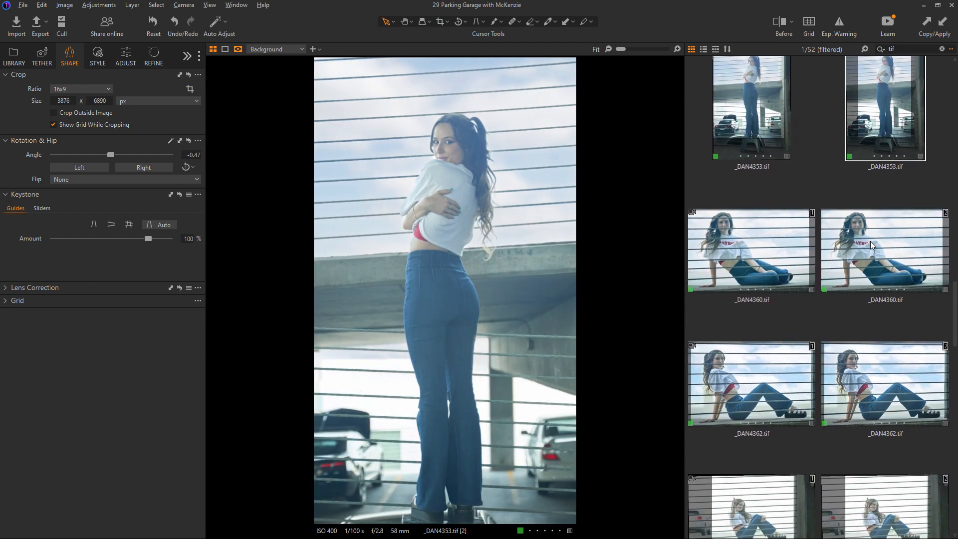
left_click(884, 251)
key("c")
Try a portrait 16x9 crop of about 2974 x 5286 px on the woman's upper body in the cloned _DAN4360.tif variant
left_click_drag(443, 250, 437, 252)
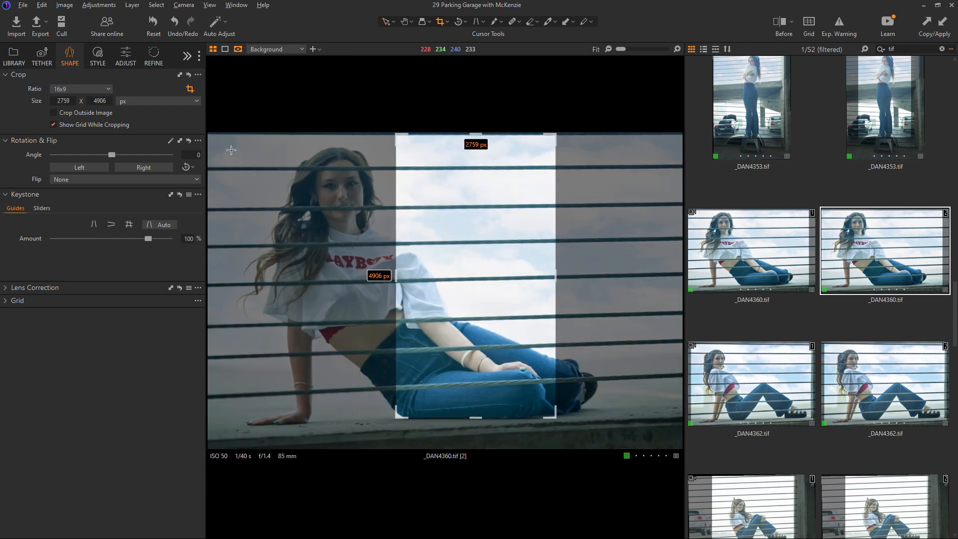
left_click_drag(493, 229, 401, 270)
left_click_drag(425, 418, 488, 471)
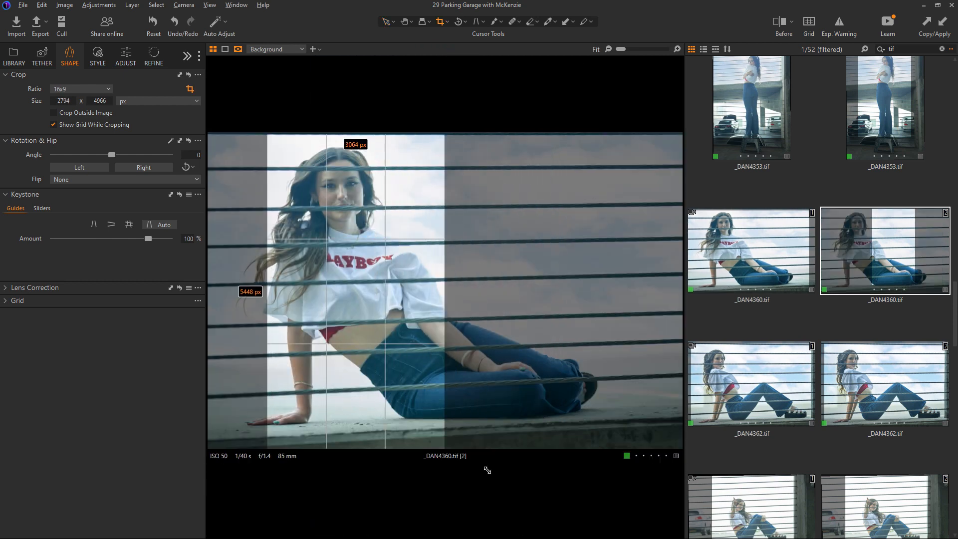
left_click_drag(347, 352, 342, 353)
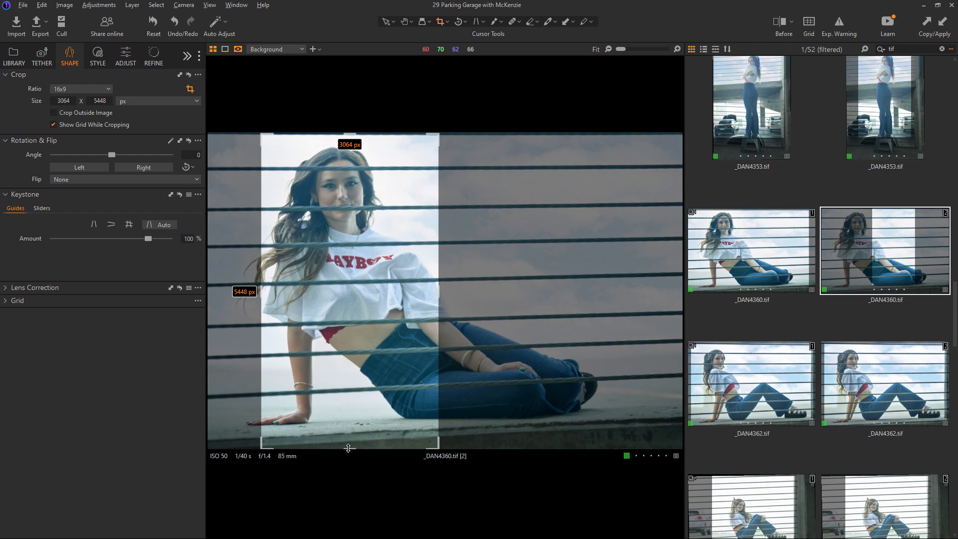
left_click_drag(348, 447, 350, 438)
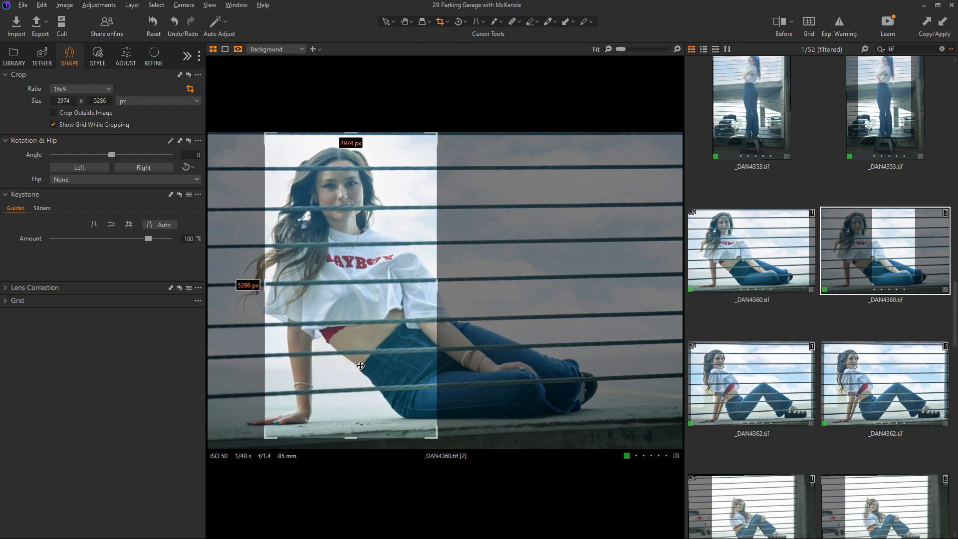
left_click_drag(361, 366, 367, 359)
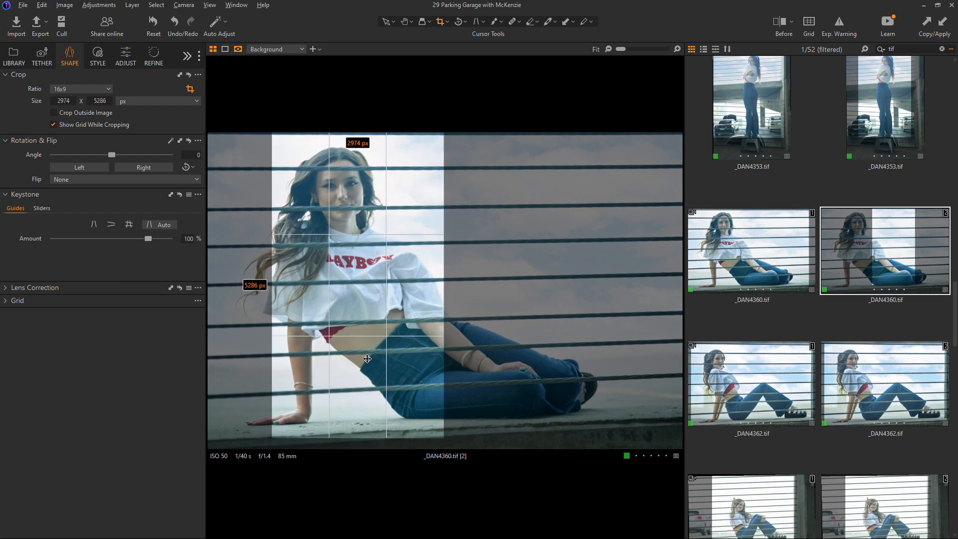
key("v")
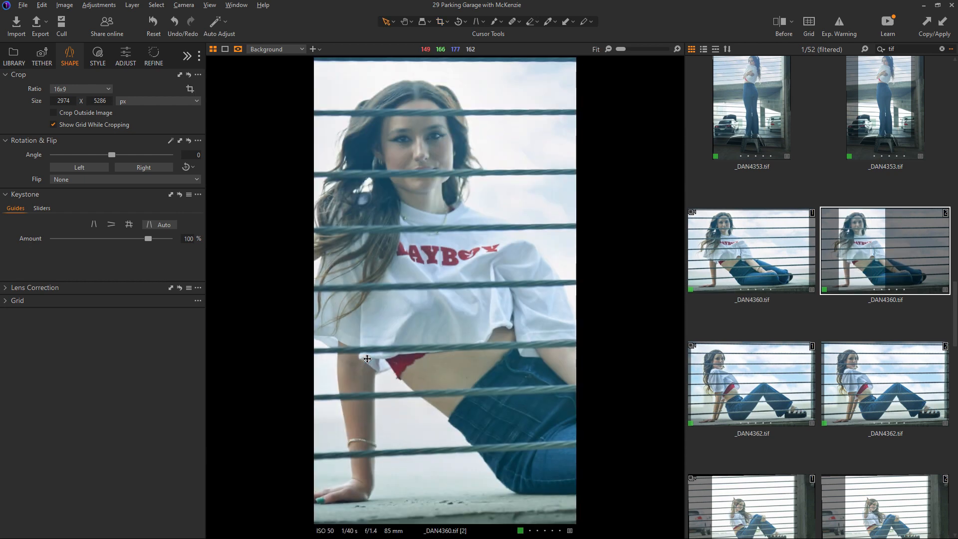
Recrop the cloned variant of _DAN4360.tif to 16x9 in landscape orientation at about 8212 x 4619 px
key("c")
left_click_drag(226, 152, 697, 464)
left_click_drag(466, 312, 446, 294)
left_click_drag(439, 394, 469, 456)
left_click_drag(666, 394, 714, 427)
left_click_drag(533, 315, 532, 326)
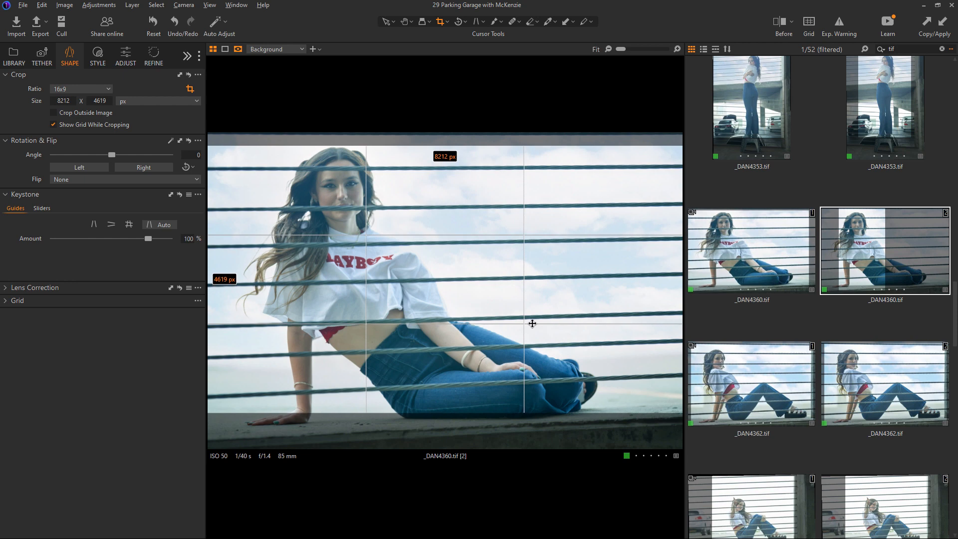
key("v")
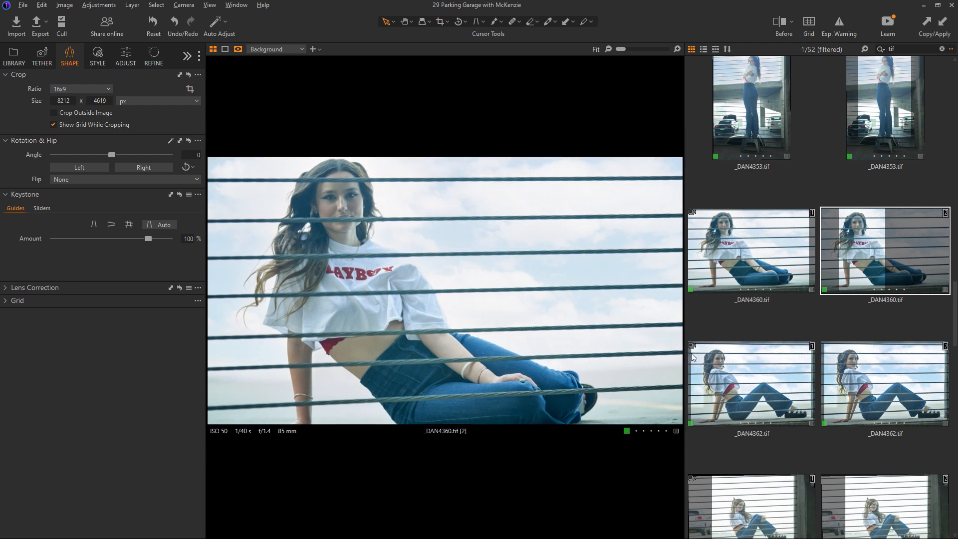
Crop the cloned variant of _DAN4362.tif to 16x9 in landscape orientation at about 8203 x 4614 px
left_click(879, 372)
key("c")
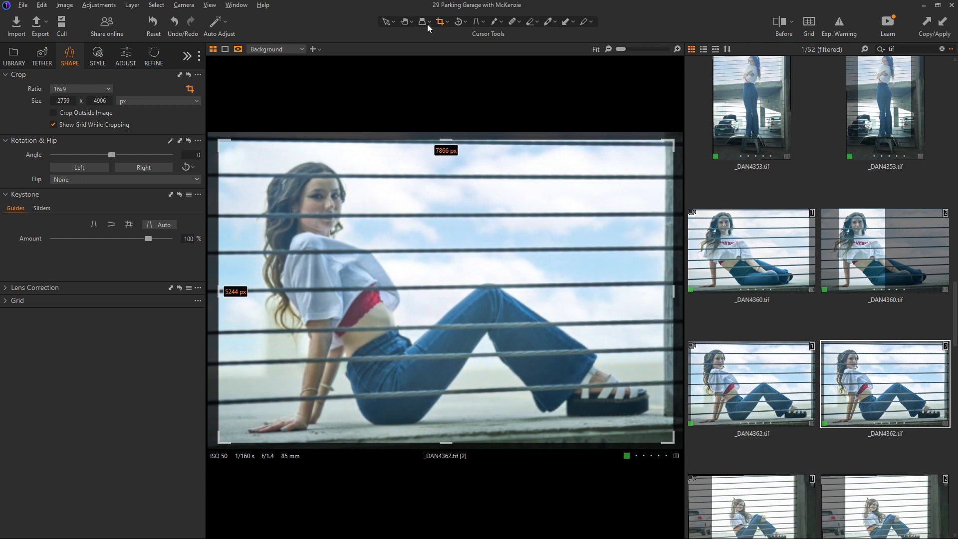
left_click(450, 22)
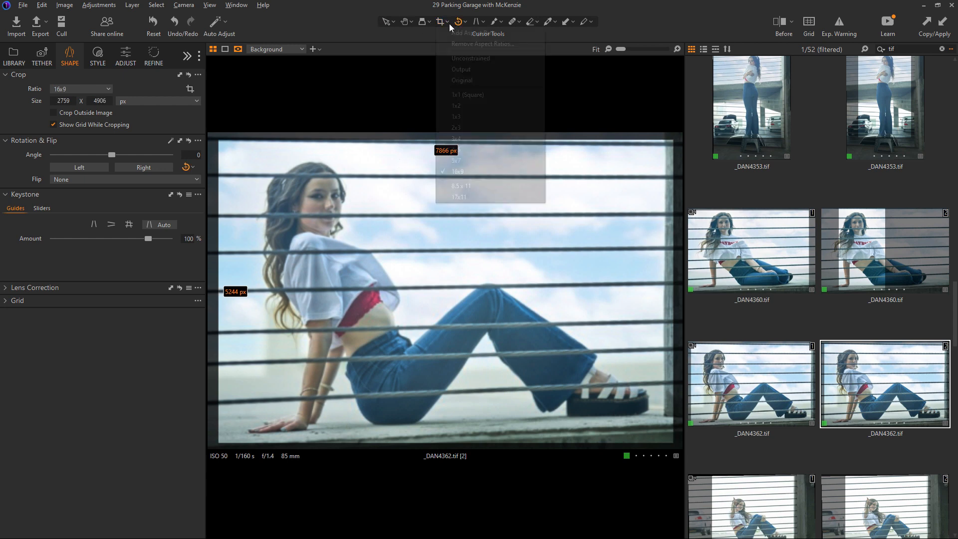
left_click(457, 163)
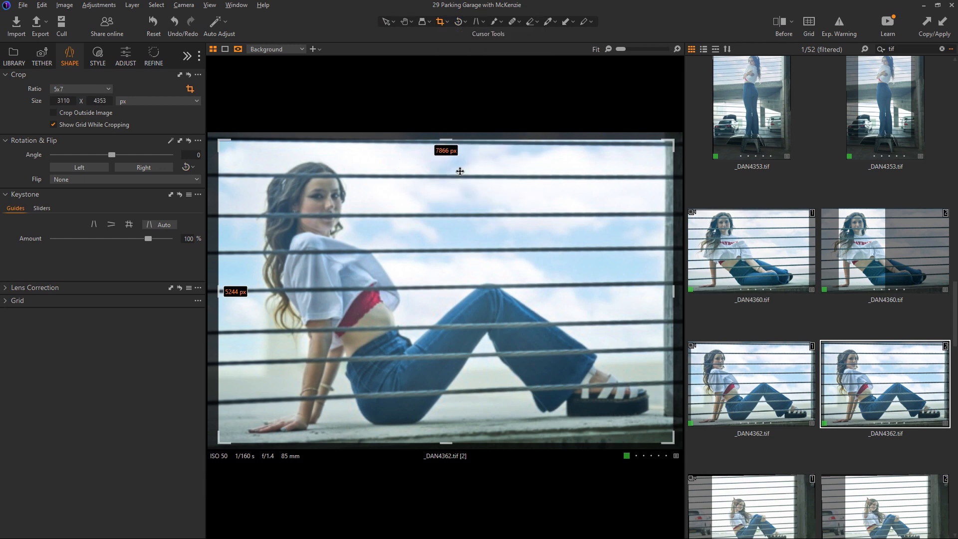
left_click(448, 23)
left_click(455, 172)
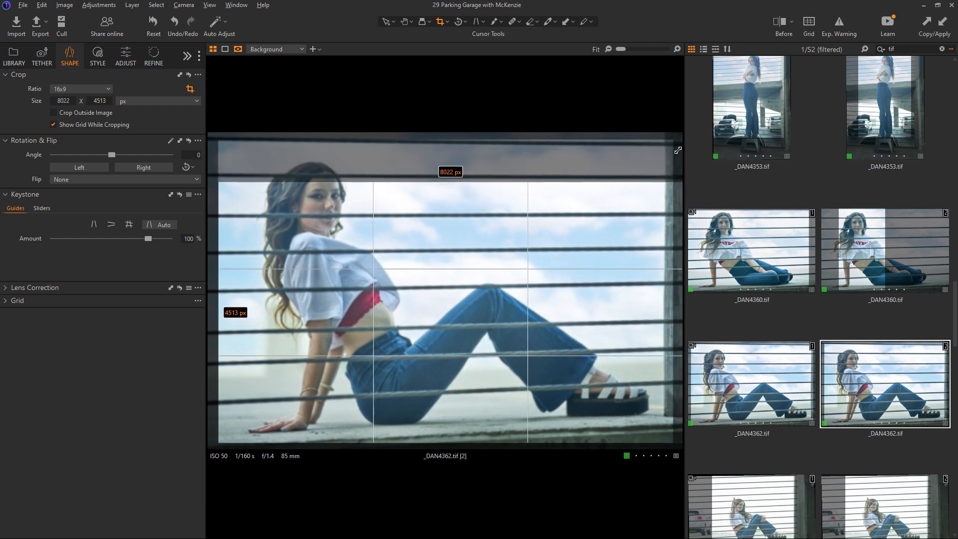
mouse_move(627, 247)
left_mouse_down()
mouse_move(627, 213)
mouse_move(628, 228)
left_mouse_up()
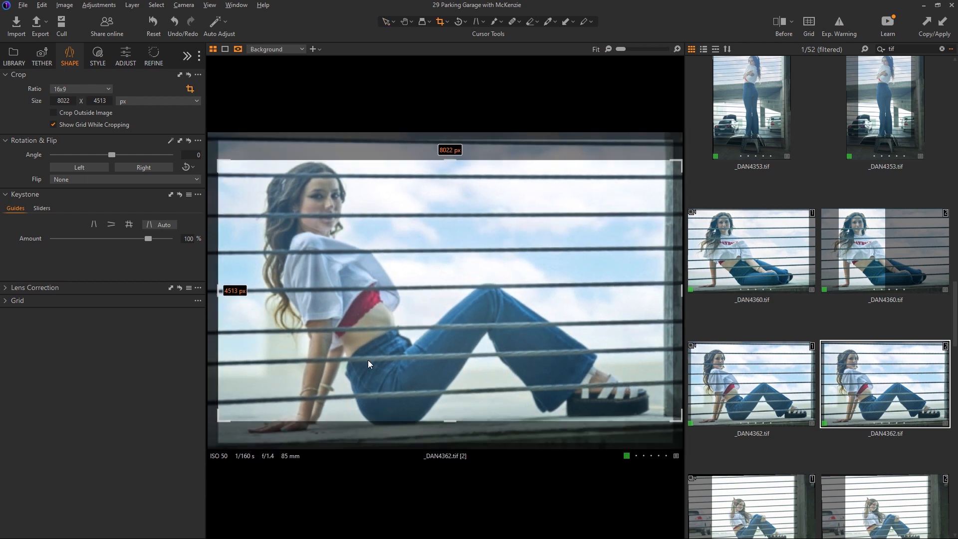
left_click_drag(224, 423, 208, 428)
key("v")
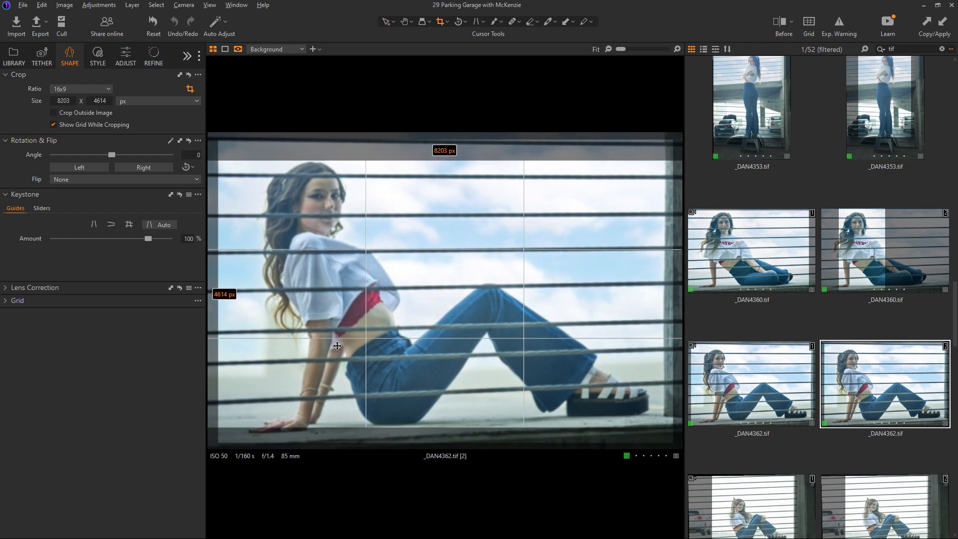
Crop the cloned variant of _DAN4369.tif to 16x9 in portrait orientation at about 3025 x 5378 px around the seated woman
left_click(848, 505)
left_click(871, 359)
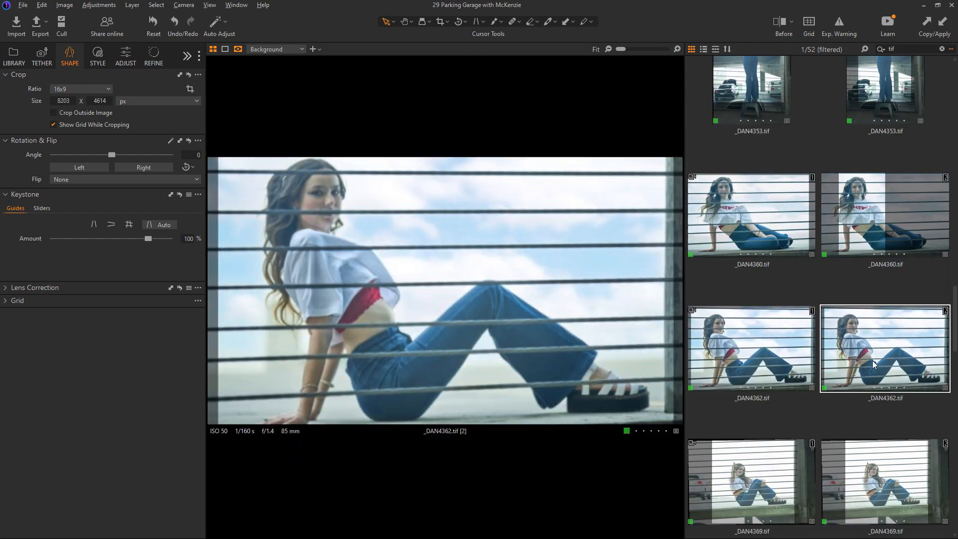
left_click(870, 512)
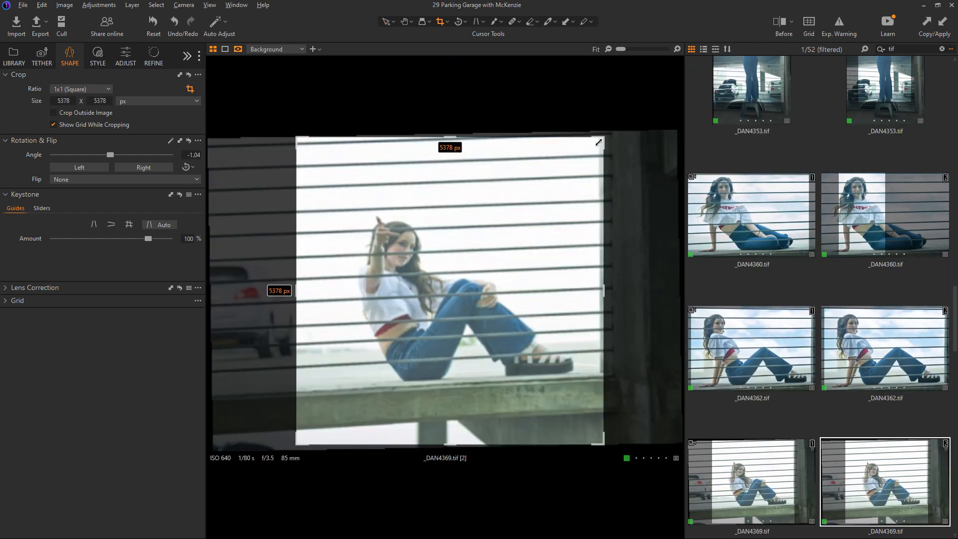
left_click_drag(598, 143, 597, 145)
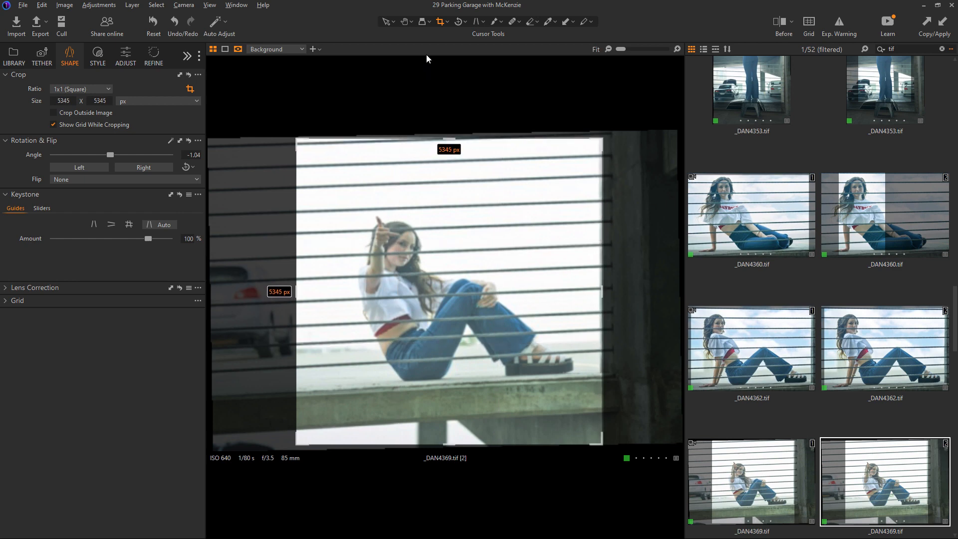
left_click(448, 22)
left_click(467, 171)
left_click_drag(602, 143, 486, 135)
left_click_drag(351, 292, 405, 294)
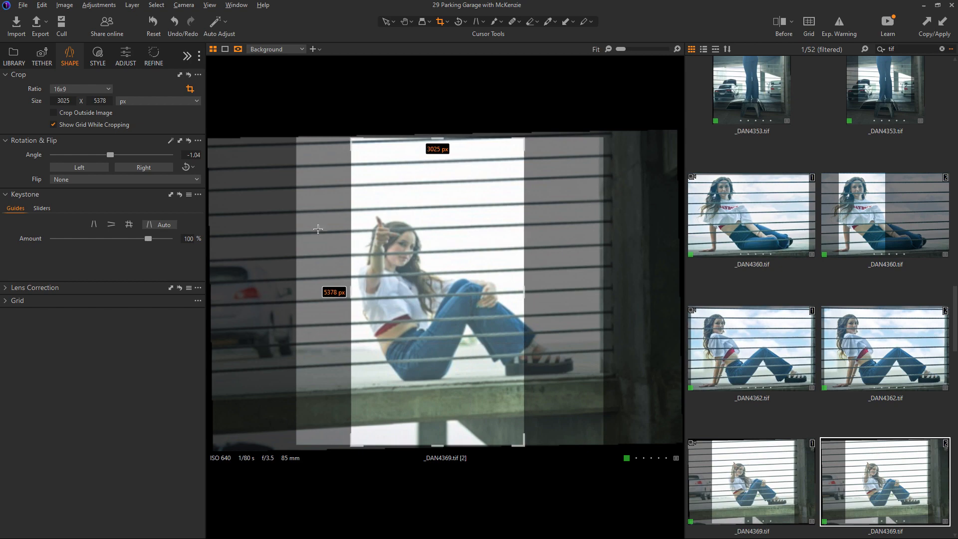
key("v")
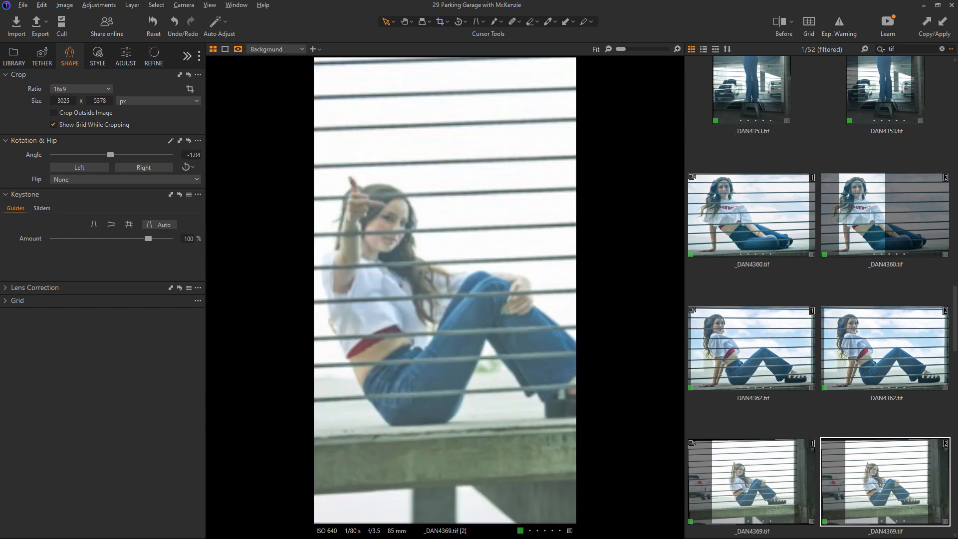
Crop the cloned variant of _DAN4381.tif to 16x9 in portrait orientation at about 4315 x 7671 px, framing the couple's full height
scroll(956, 300, "down", 5)
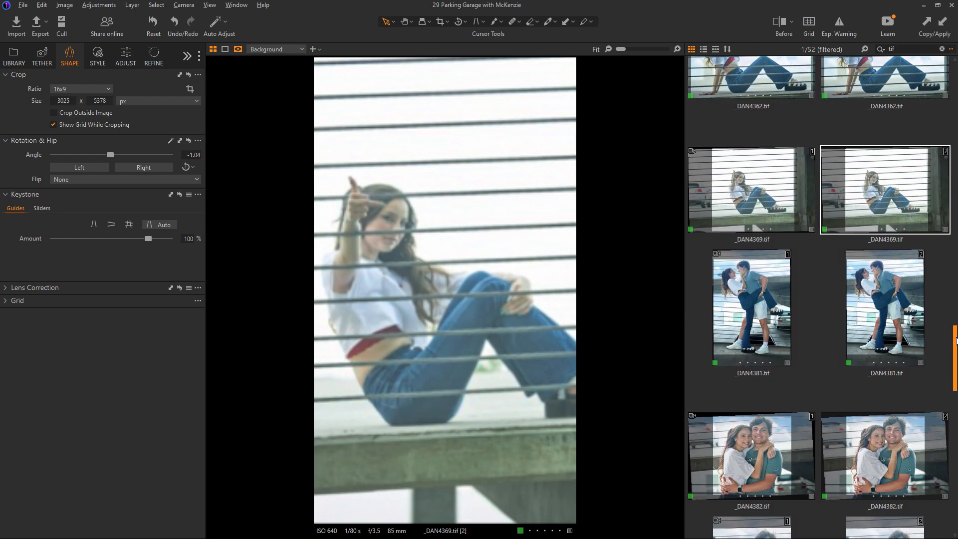
left_click(868, 310)
key("c")
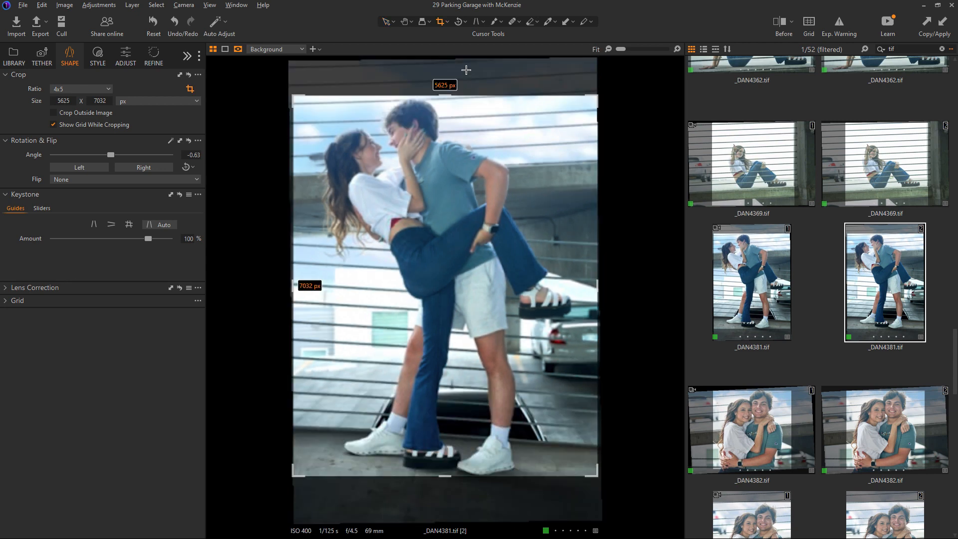
left_click(448, 20)
left_click(455, 171)
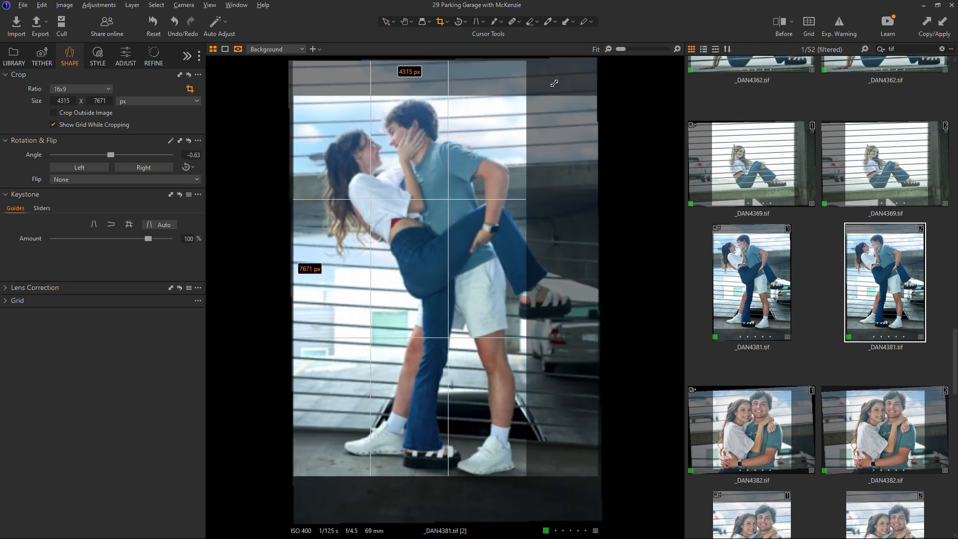
left_click_drag(428, 176, 452, 191)
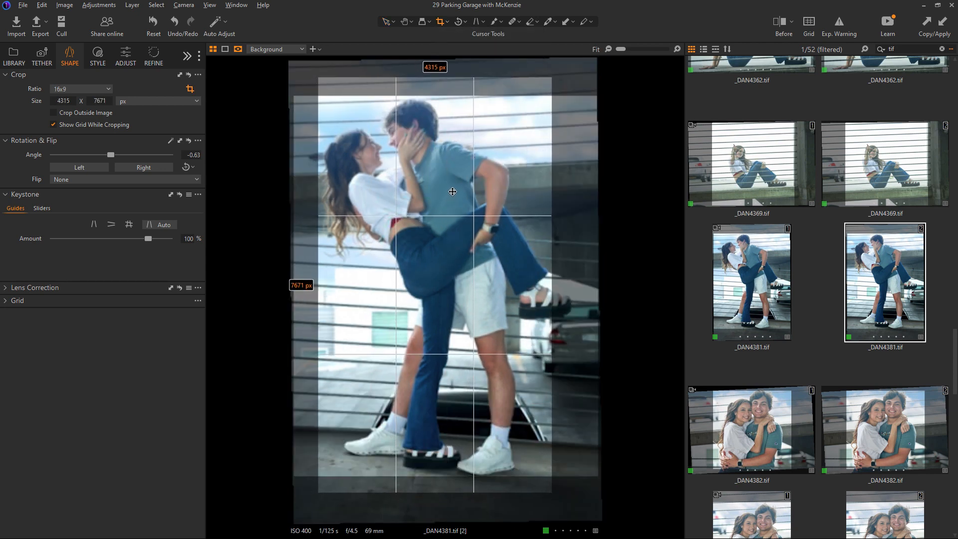
key("v")
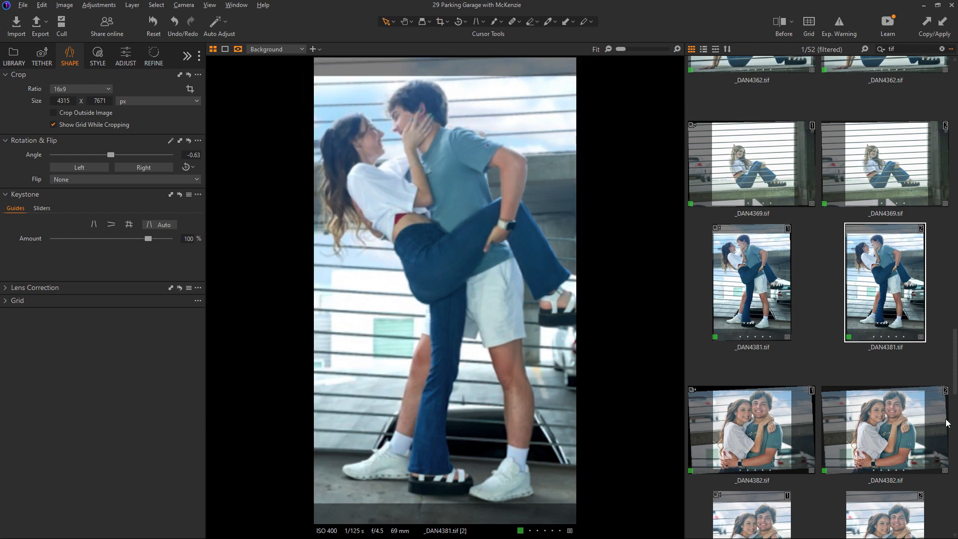
Set the crop ratio of the cloned _DAN4382.tif variant to 16x9 and try a landscape crop of about 6920 x 3892 px
left_click(906, 442)
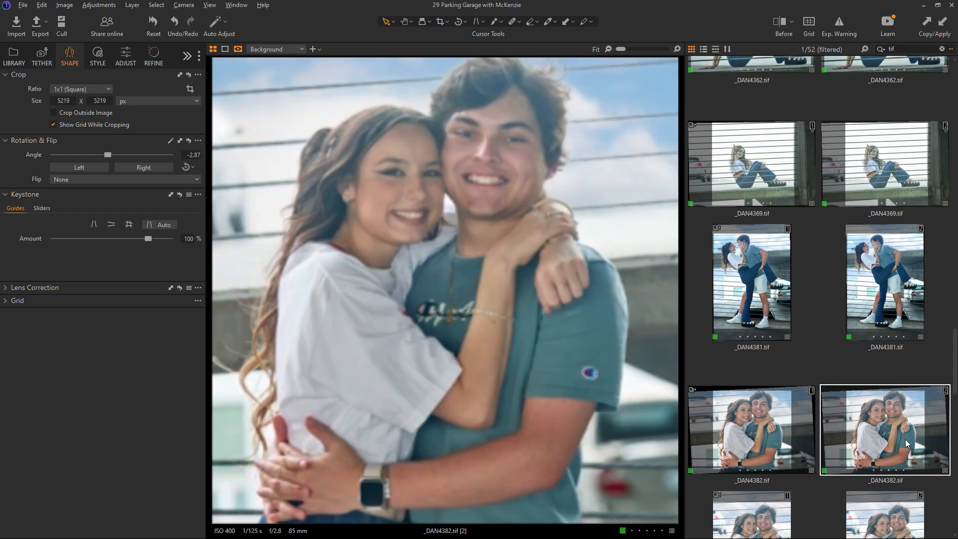
left_click(466, 26)
left_click(445, 21)
left_click(447, 22)
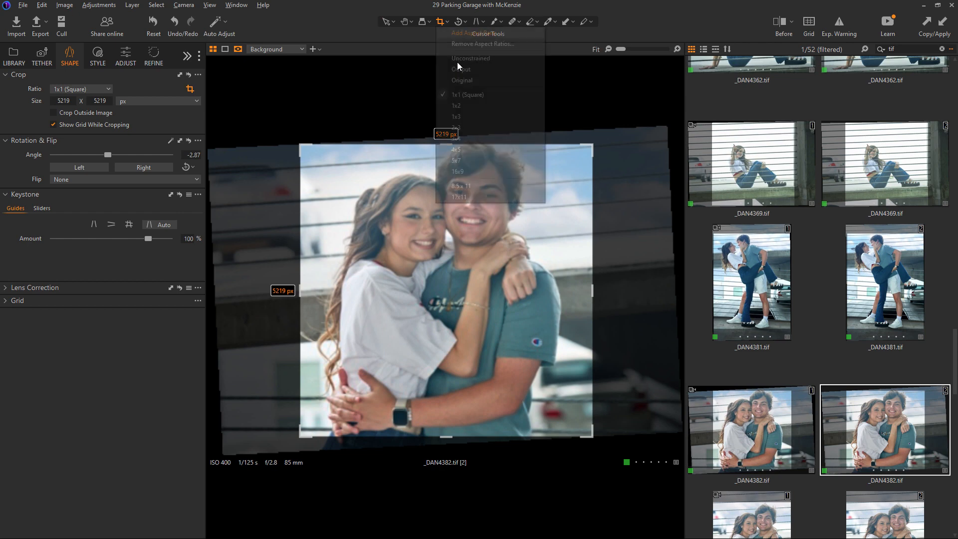
left_click(463, 157)
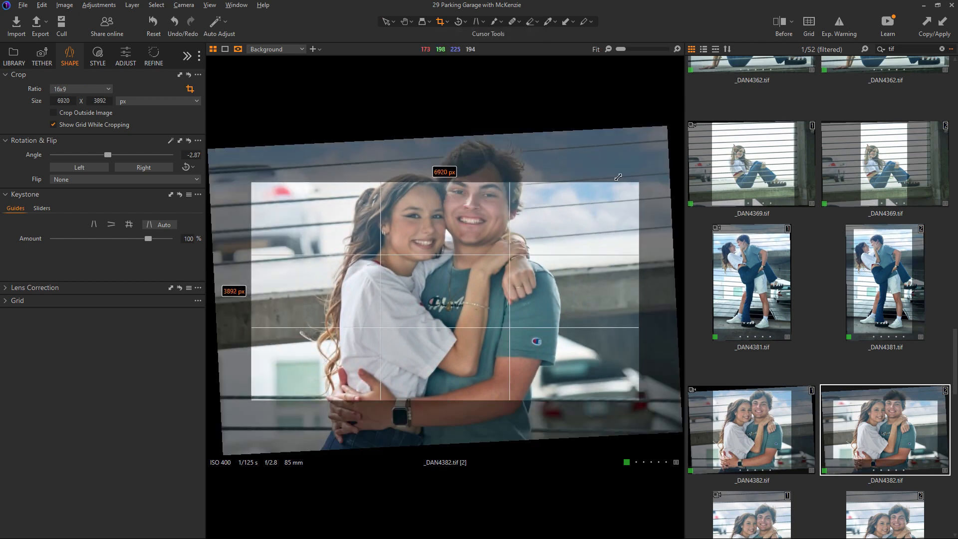
Recrop the cloned variant of _DAN4382.tif to 16x9 in portrait orientation at about 2985 x 5308 px, centred on the couple
key("x")
left_click_drag(331, 235, 348, 238)
left_click_drag(410, 399, 556, 475)
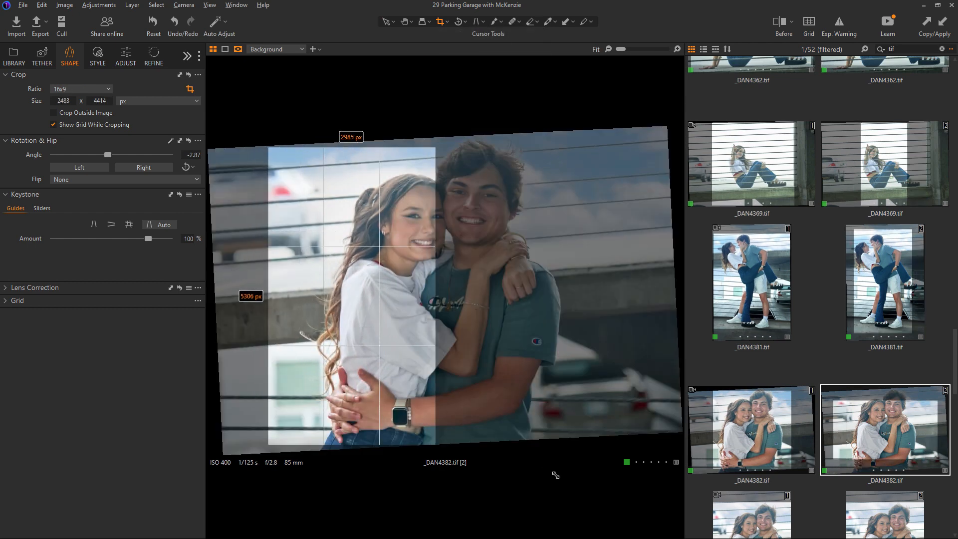
left_click_drag(379, 309, 469, 320)
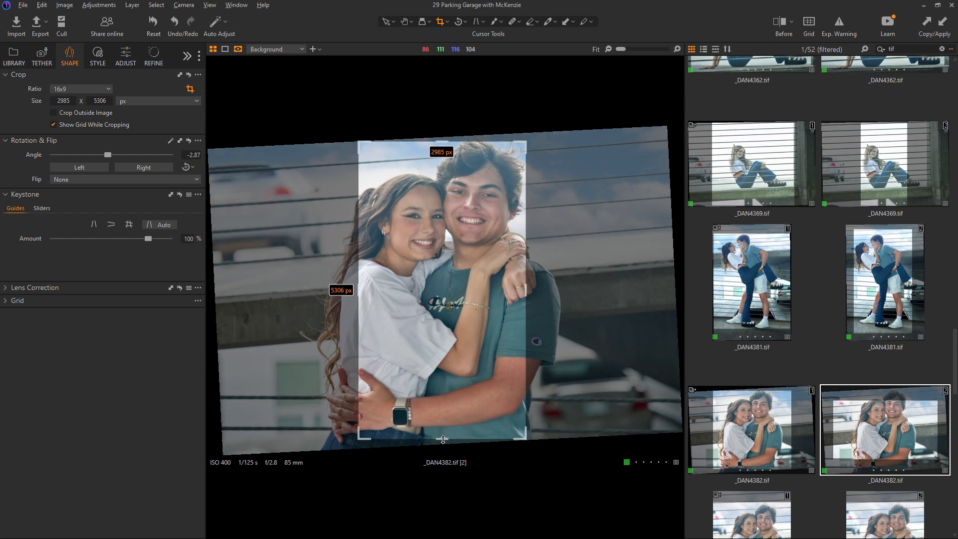
left_click_drag(443, 439, 443, 439)
mouse_move(514, 227)
left_mouse_down()
mouse_move(484, 228)
mouse_move(512, 228)
left_mouse_up()
key("v")
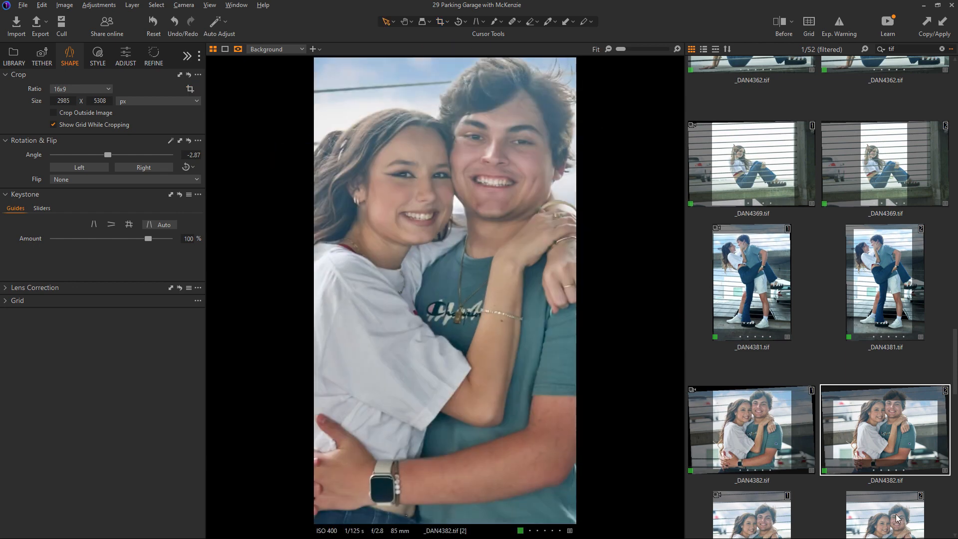
Crop the cloned variant of _DAN4385.tif to 16x9 in portrait orientation at about 4249 x 7553 px, reaching the image's lower edge
key("Down")
left_click(449, 21)
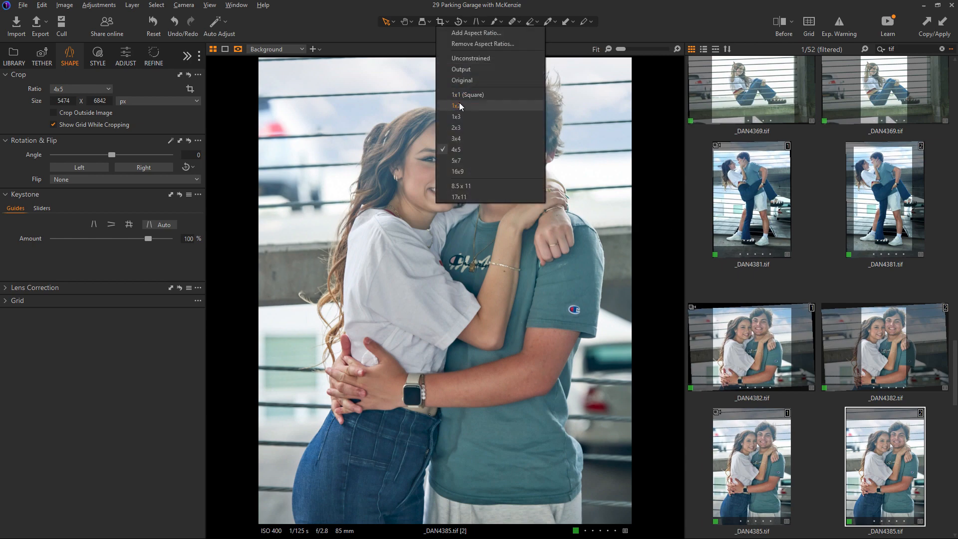
left_click(465, 173)
left_click_drag(449, 67, 450, 68)
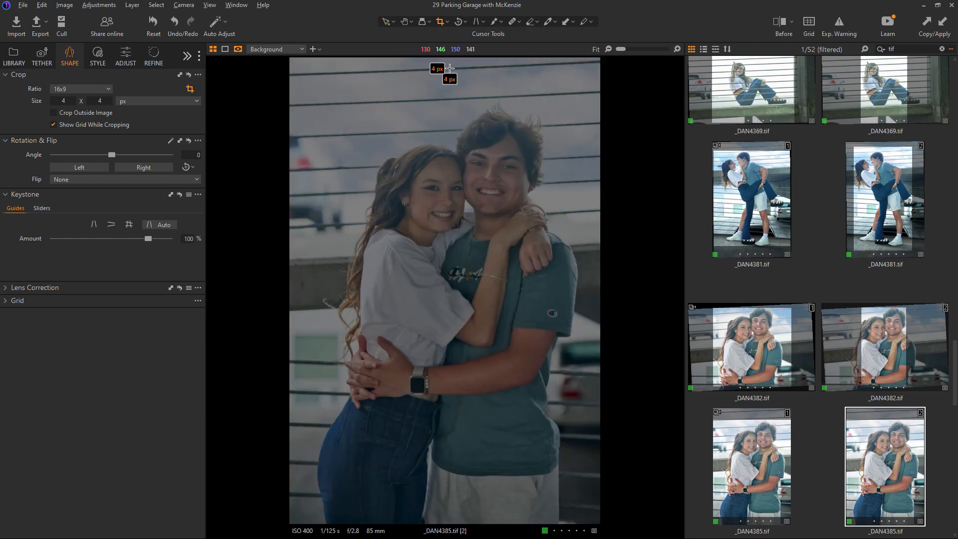
left_click_drag(373, 90, 640, 524)
left_click_drag(448, 391, 422, 395)
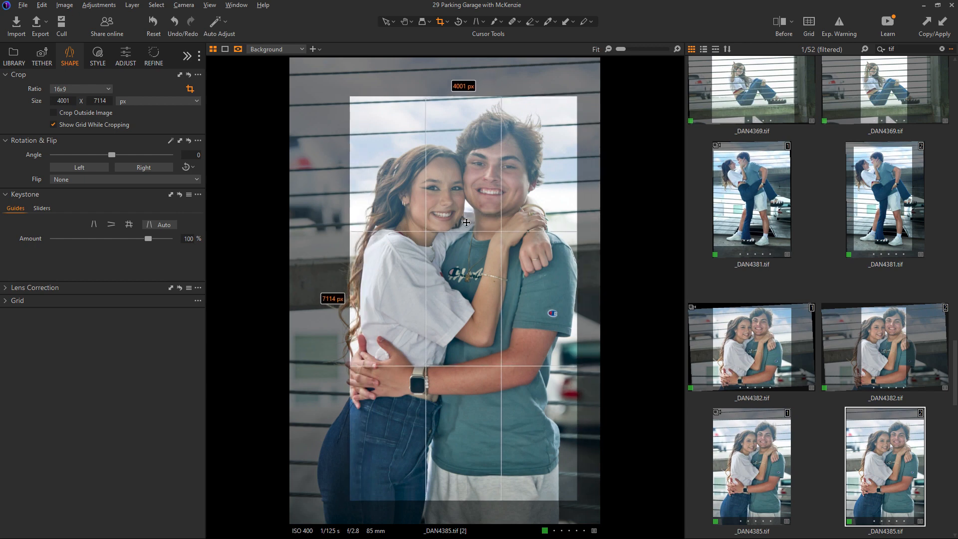
left_click_drag(369, 502, 369, 526)
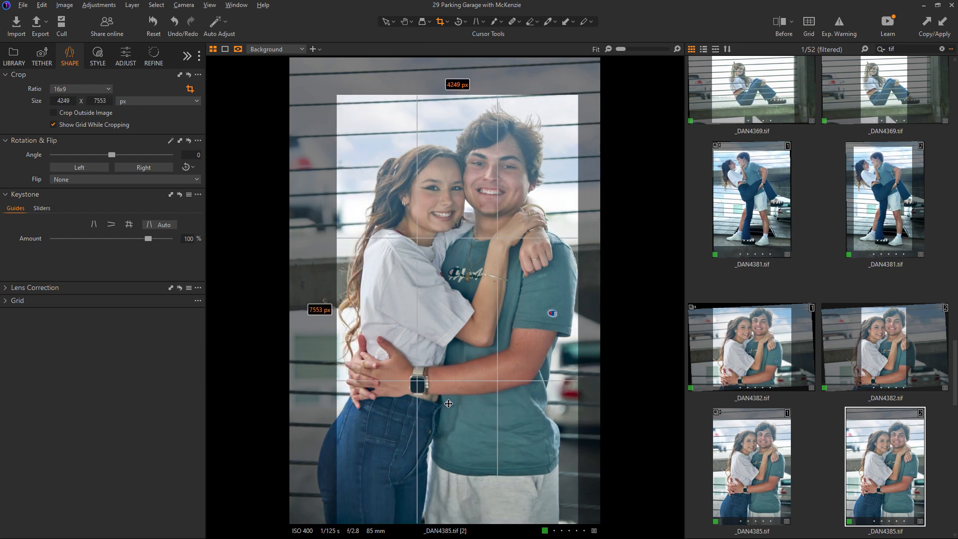
key("v")
Crop the cloned variant of _DAN4398.tif to 16x9 in portrait orientation at about 3830 x 6808 px around the couple
scroll(950, 359, "down", 5)
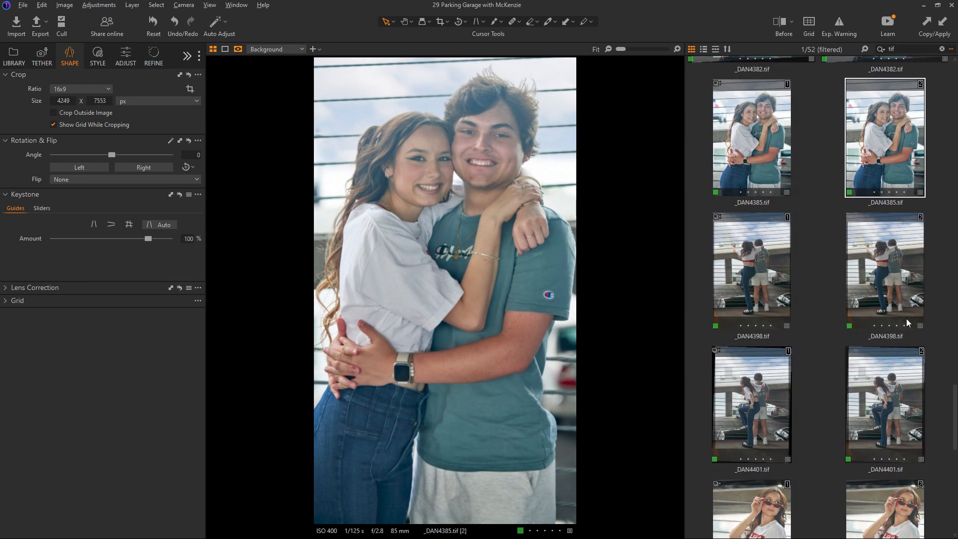
left_click(906, 319)
left_click(447, 22)
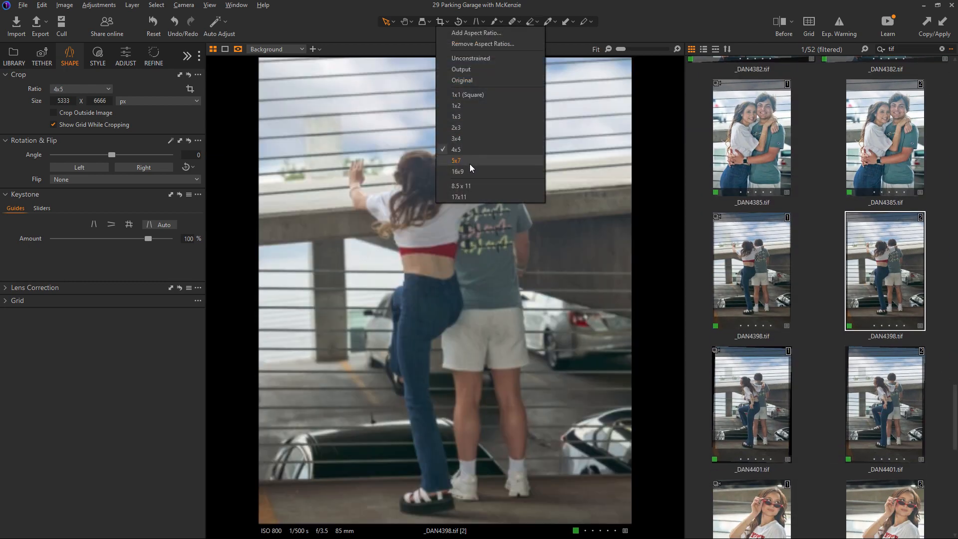
left_click(474, 171)
left_click_drag(584, 97, 482, 196)
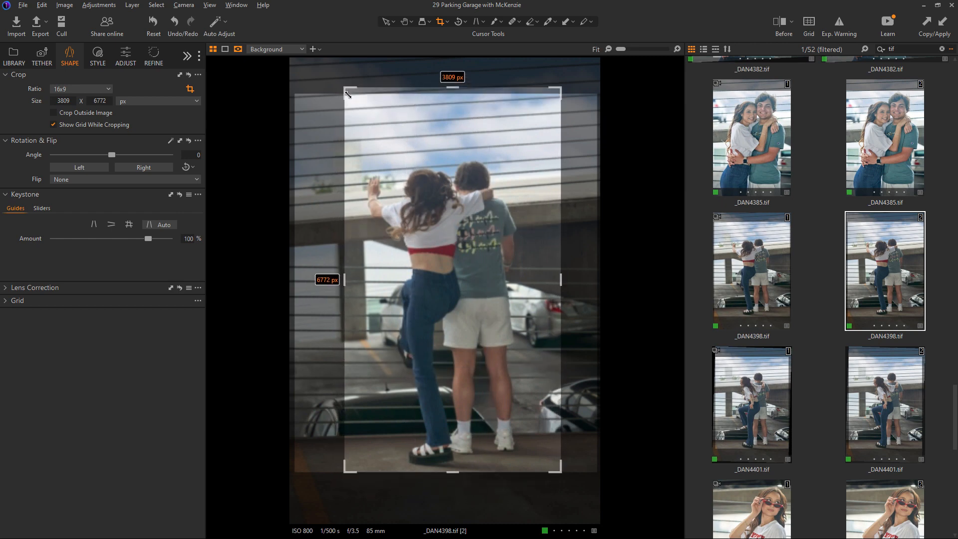
key("v")
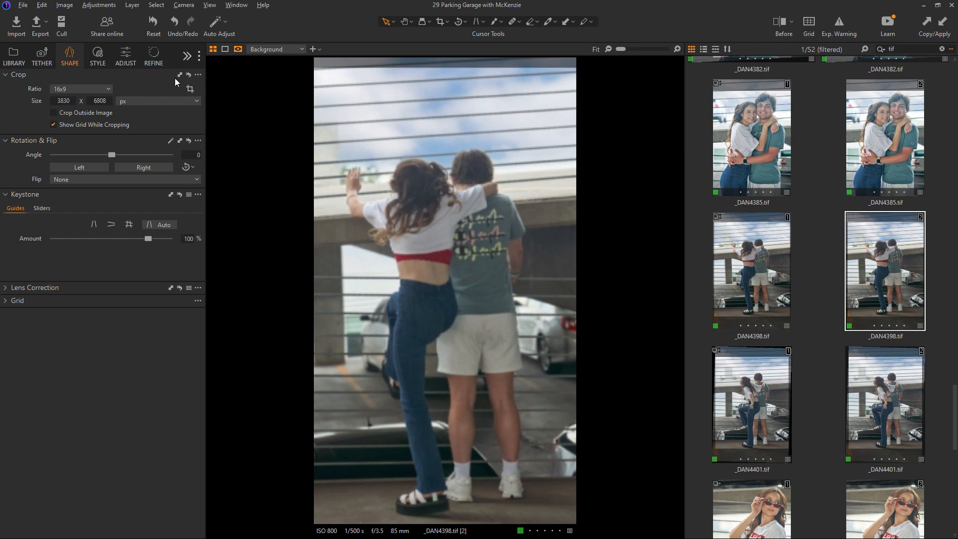
Crop the cloned variant of _DAN4401.tif to 16x9 in portrait orientation at about 3718 x 6610 px around the couple
left_click(907, 409)
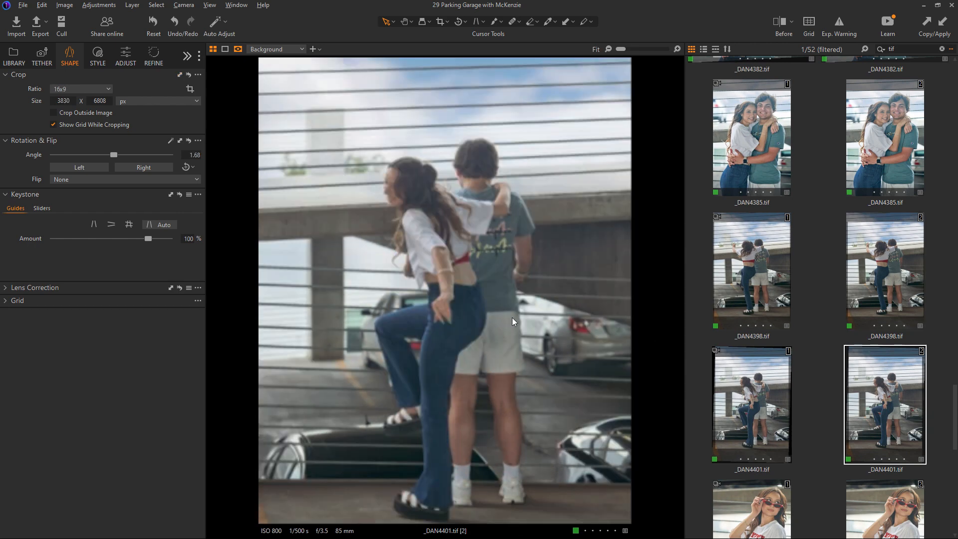
left_click(448, 22)
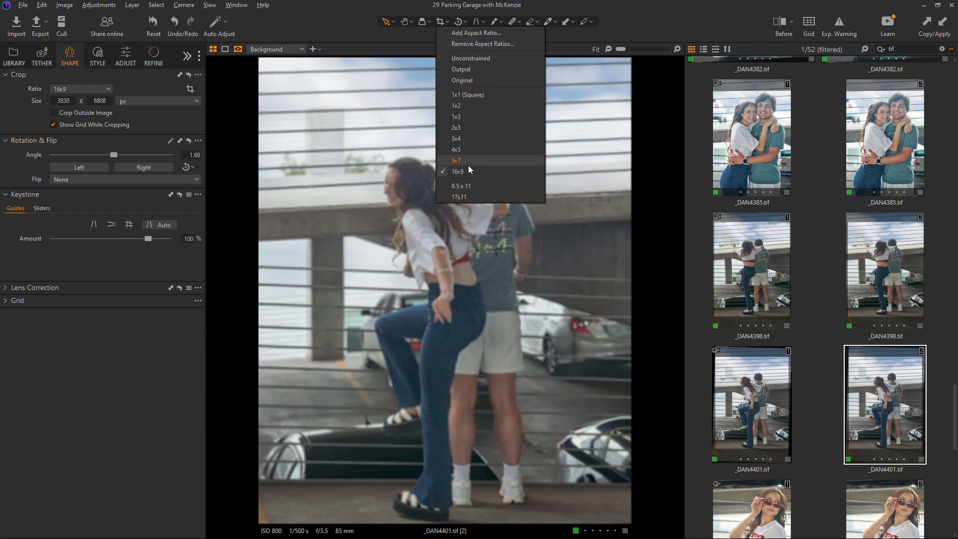
left_click(469, 171)
mouse_move(471, 225)
left_mouse_down()
mouse_move(426, 234)
mouse_move(451, 243)
mouse_move(473, 234)
left_mouse_up()
key("v")
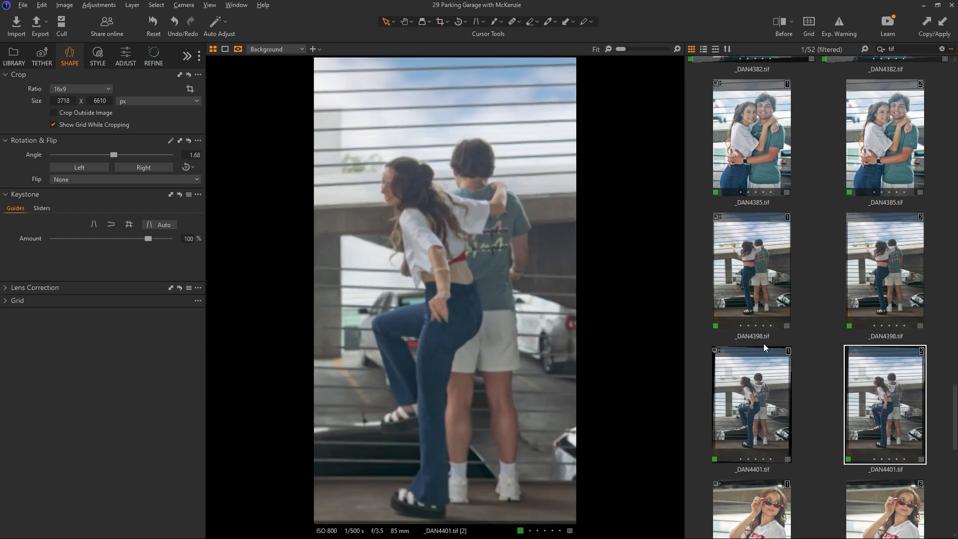
Open Task Manager to examine the resource usage of the running processes
scroll(873, 330, "down", 4)
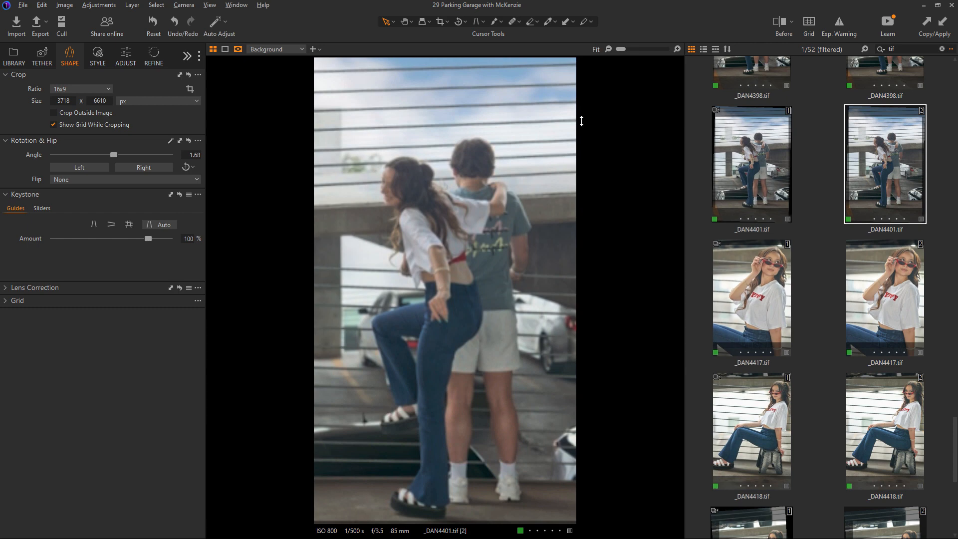
key("ctrl+shift+Escape")
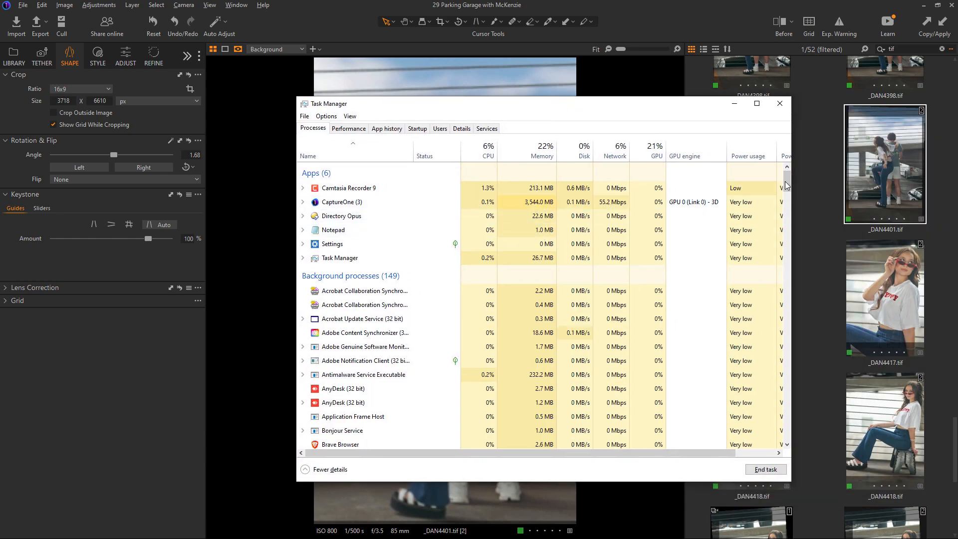
Examine the computer's CPU and memory utilization in Task Manager's performance view
left_click(349, 128)
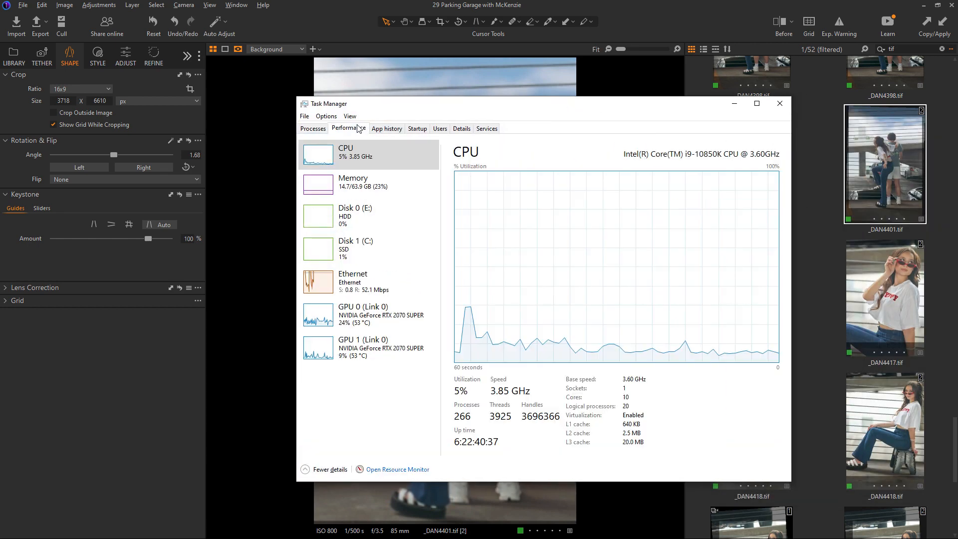
left_click(369, 184)
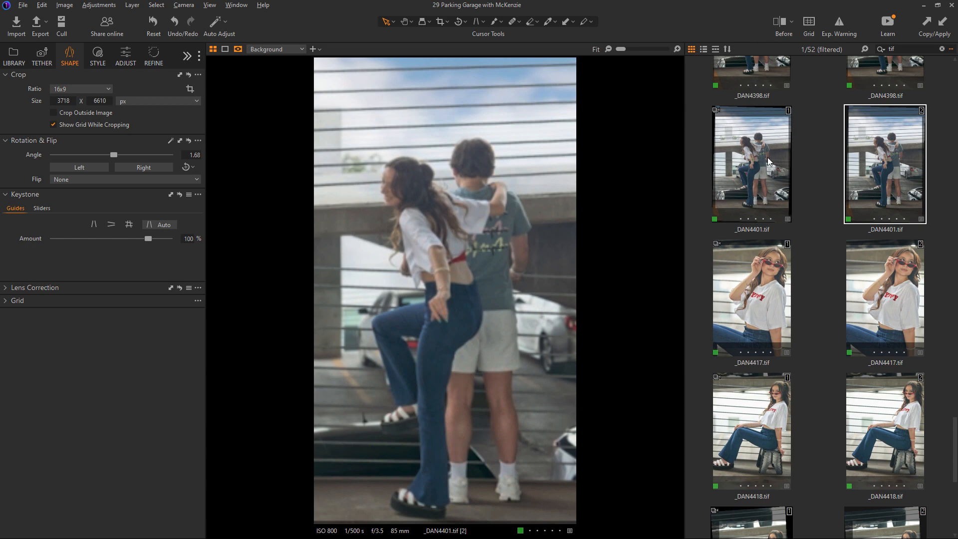
Crop the cloned variant of _DAN4417.tif to 16x9 in portrait orientation at about 4451 x 7913 px, reaching the image's lower edge
key("c")
left_click(882, 330)
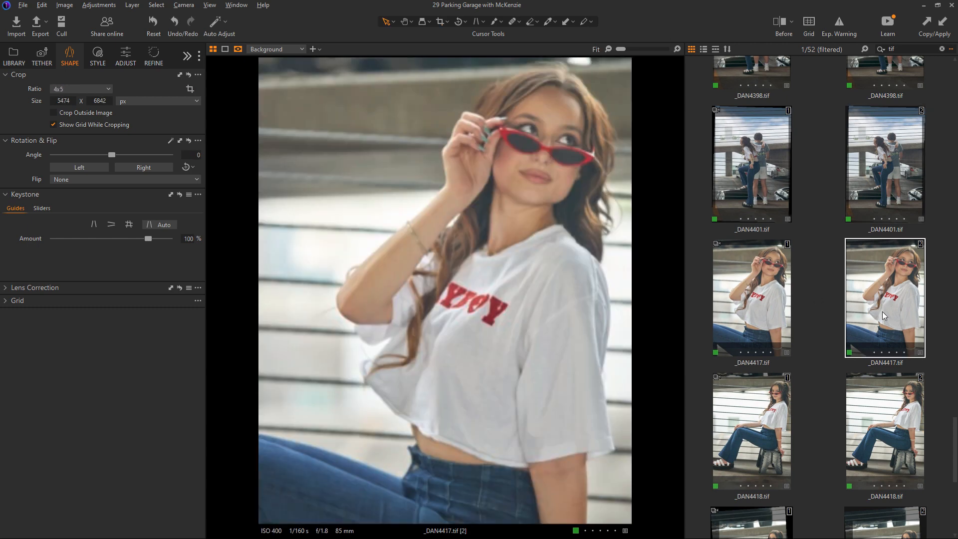
left_click(447, 22)
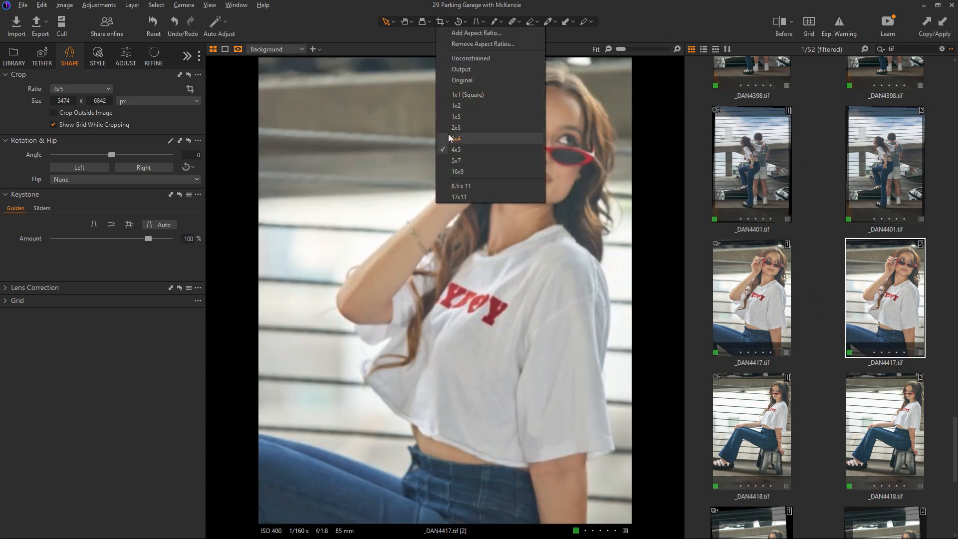
left_click(458, 174)
left_click_drag(600, 87, 524, 58)
left_click_drag(442, 197, 520, 209)
left_click_drag(367, 486, 328, 530)
left_click_drag(433, 380, 436, 383)
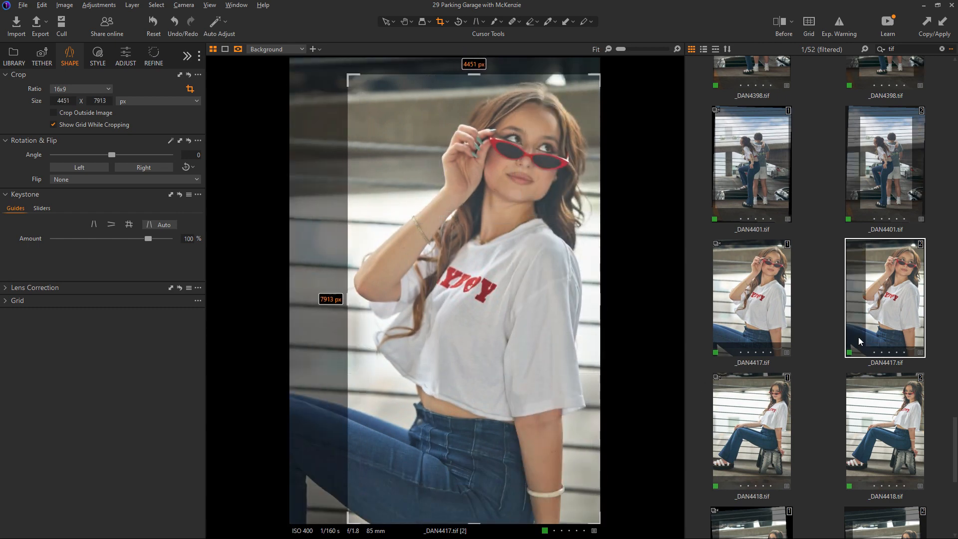
Crop the cloned variant of _DAN4418.tif to 16x9 in portrait orientation at about 4075 x 7246 px around the seated woman
key("Down")
left_click(448, 25)
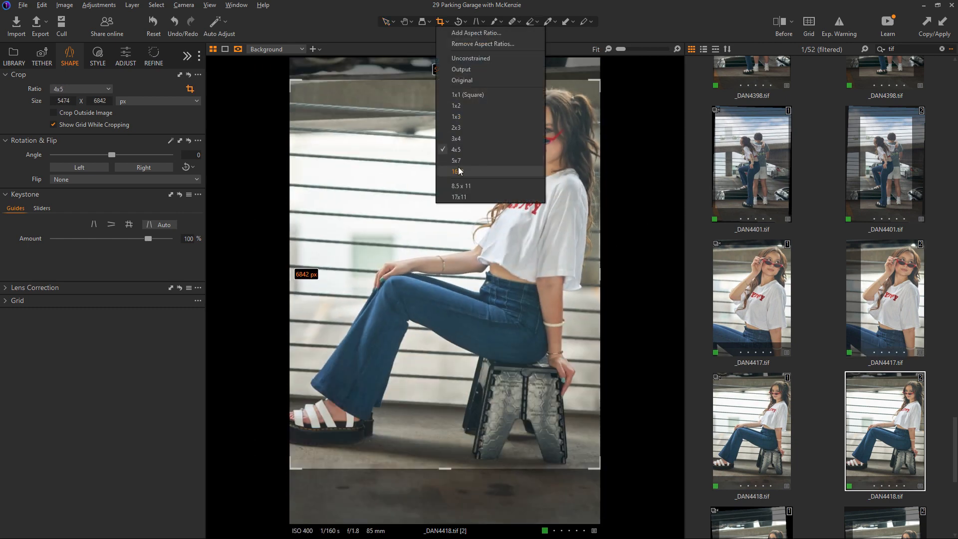
left_click(489, 172)
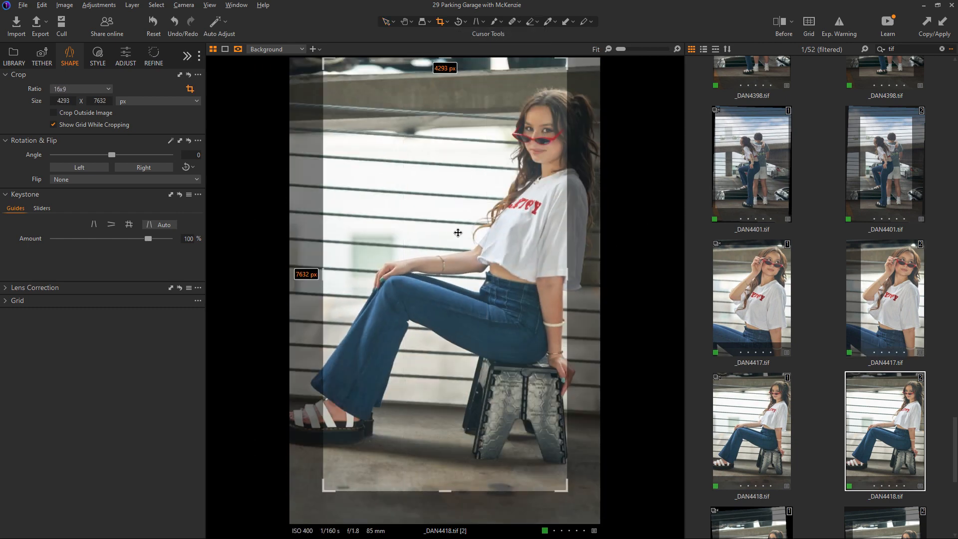
left_click_drag(456, 231, 466, 309)
left_click_drag(478, 494, 478, 475)
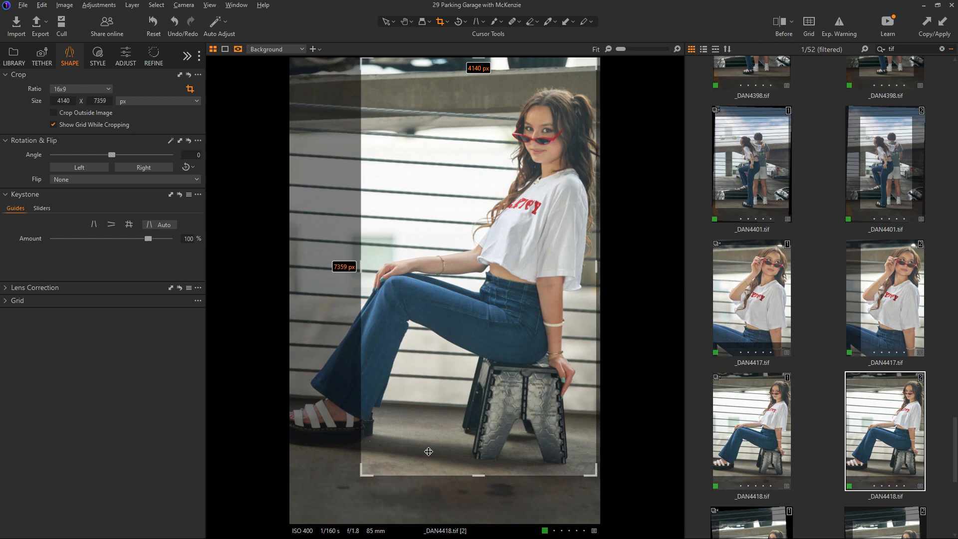
mouse_move(365, 477)
left_mouse_down()
mouse_move(329, 518)
mouse_move(350, 517)
mouse_move(344, 504)
mouse_move(366, 475)
left_mouse_up()
left_click_drag(474, 58, 474, 64)
key("v")
Crop the cloned variant of _DAN4420.tif to 16x9 in portrait orientation at about 4180 x 7431 px
left_click_drag(954, 433, 955, 483)
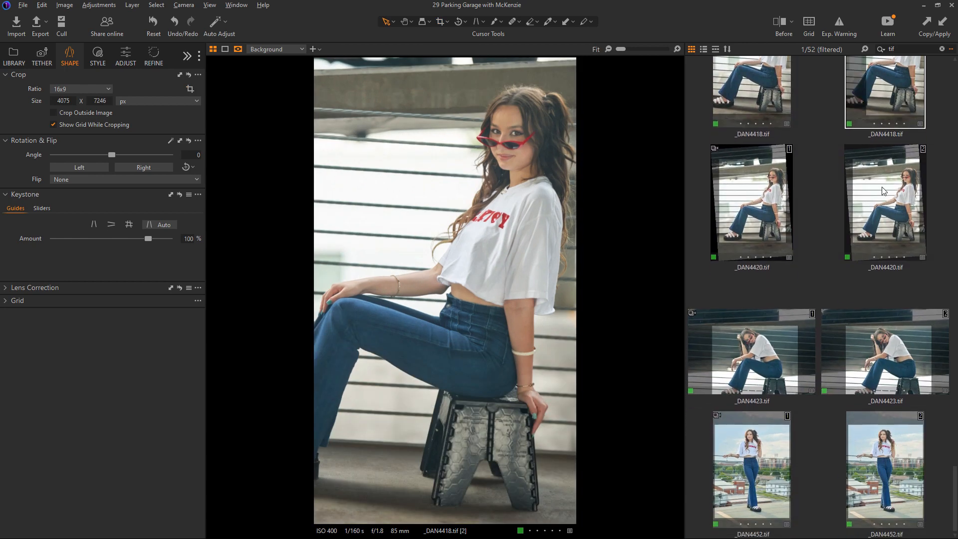
left_click(882, 187)
left_click(447, 20)
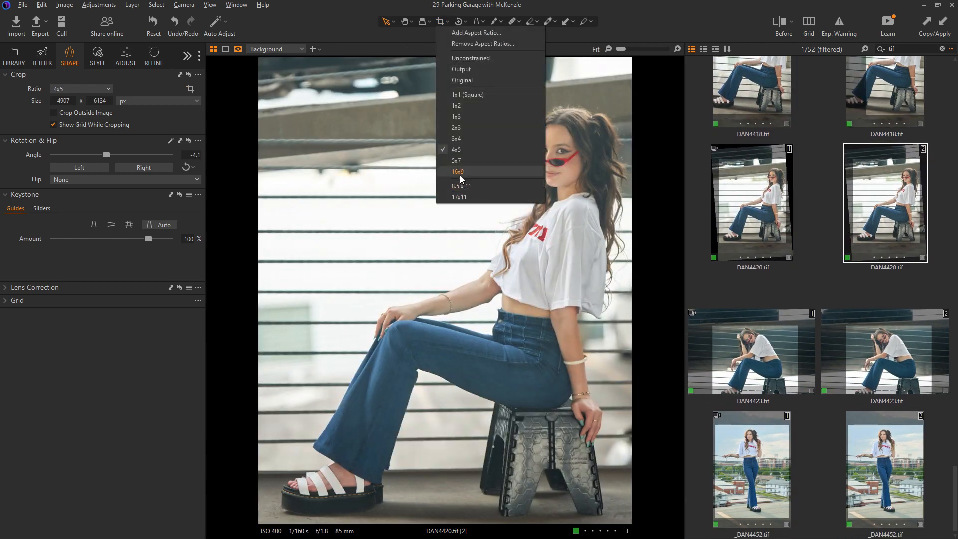
left_click(460, 172)
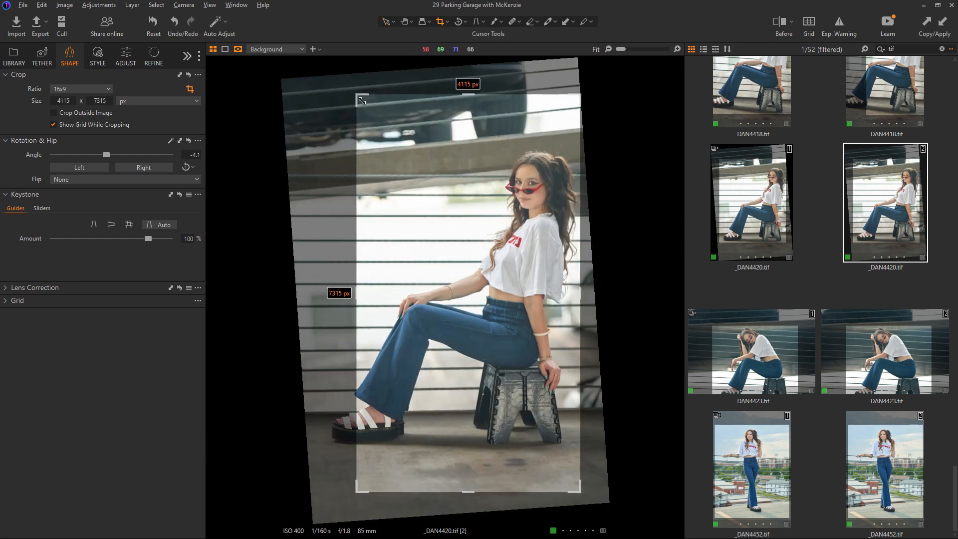
left_click_drag(362, 101, 370, 116)
left_click_drag(455, 238, 459, 231)
left_click_drag(368, 484, 309, 531)
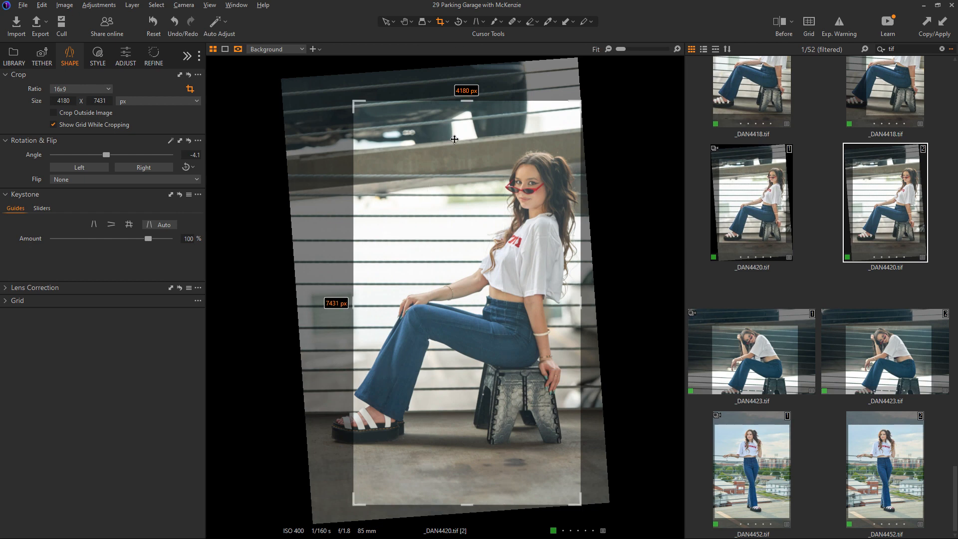
Reposition and resize the portrait crop of _DAN4420.tif to about 4204 x 7474 px, keeping the woman and the stool inside
left_click_drag(506, 200, 463, 186)
left_click_drag(535, 488, 599, 526)
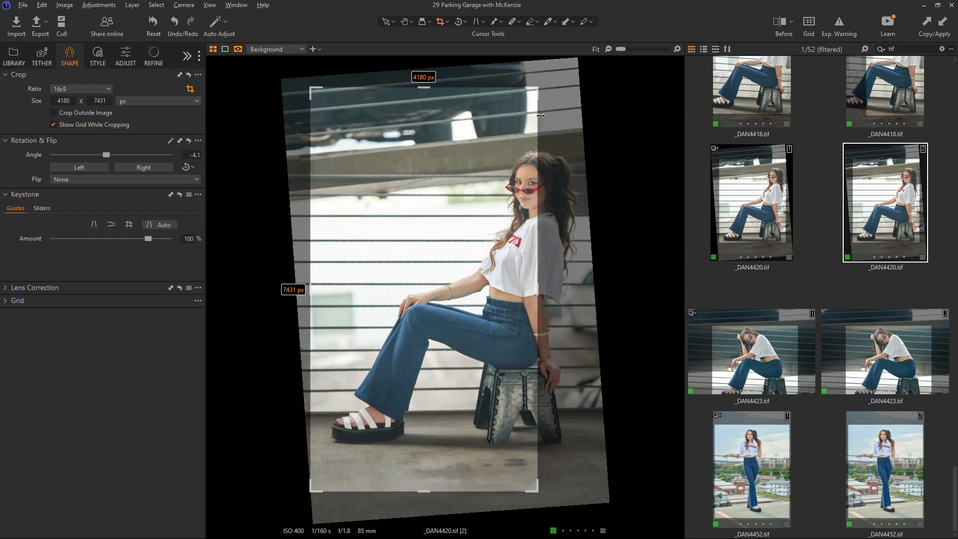
left_click_drag(541, 84, 515, 93)
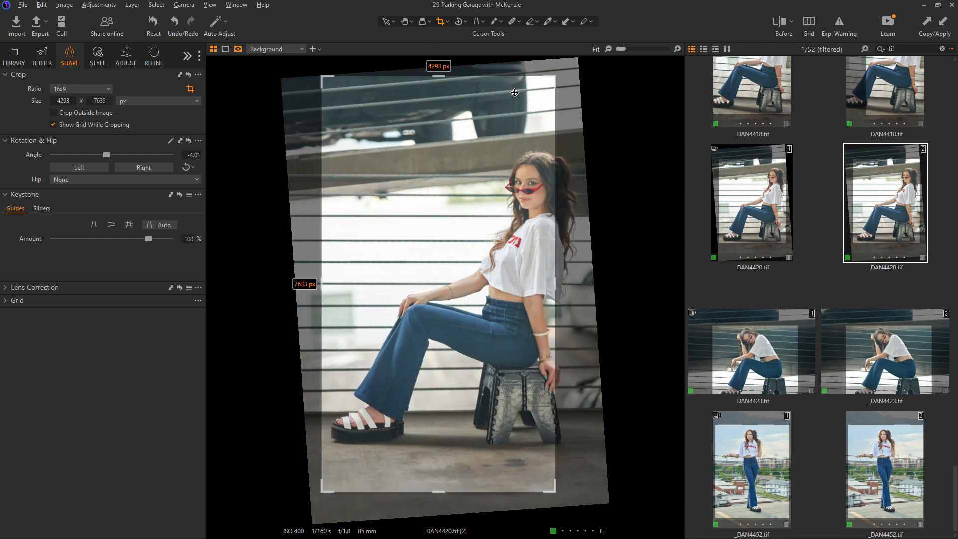
left_click_drag(510, 144, 532, 157)
left_click_drag(481, 92, 482, 101)
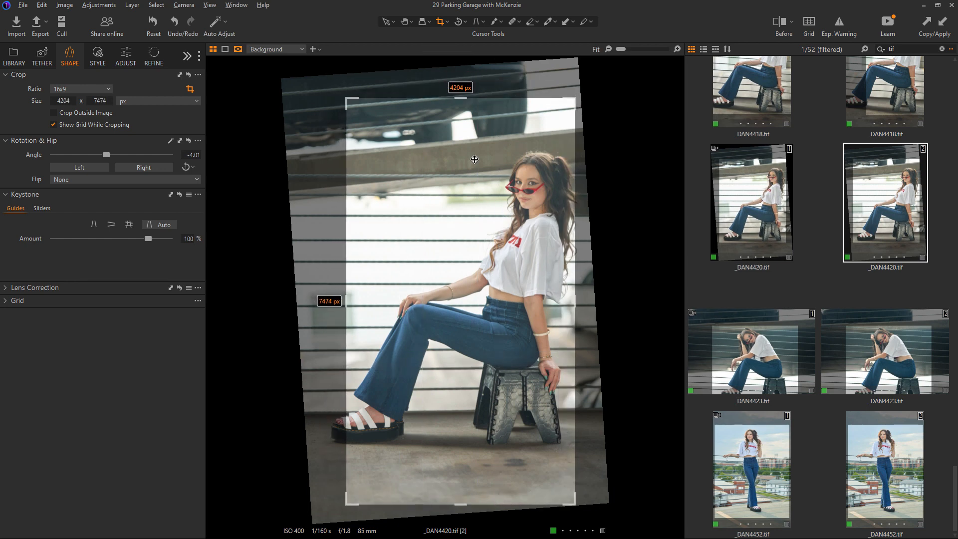
left_click_drag(548, 136, 550, 130)
key("v")
Crop the cloned variant of _DAN4423.tif to 16x9 in landscape orientation, widening the crop to the image's side edges
key("Down")
left_click(439, 24)
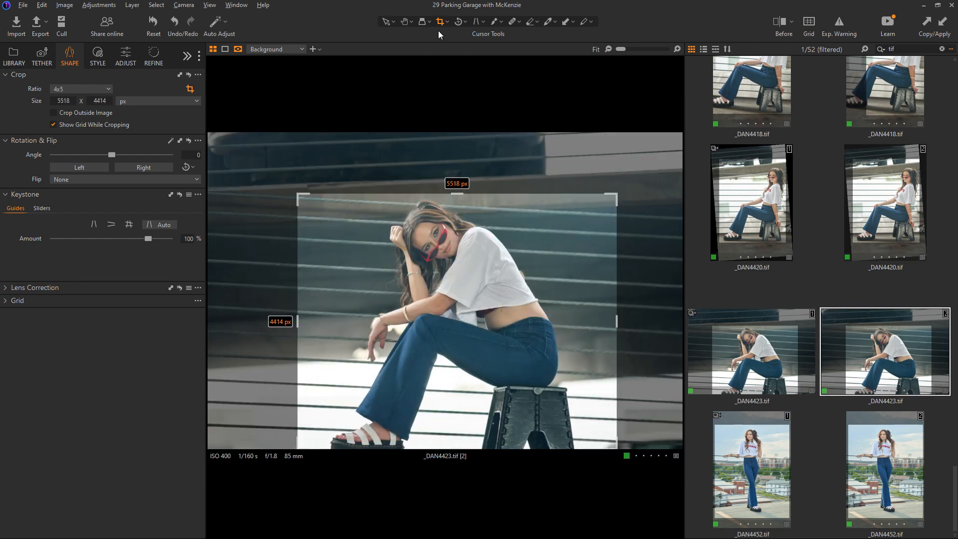
left_click(448, 22)
left_click(477, 167)
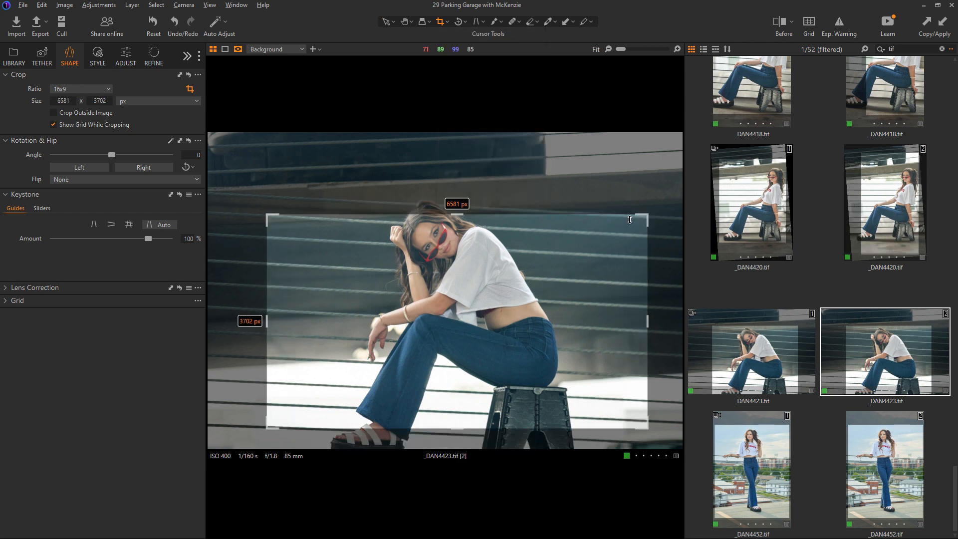
left_click_drag(682, 195, 694, 193)
left_click_drag(268, 429, 209, 465)
left_click_drag(420, 353, 417, 358)
key("v")
Crop the cloned variant of _DAN4452.tif to 16x9 in portrait orientation at about 4251 x 7556 px around the standing woman
left_click(848, 448)
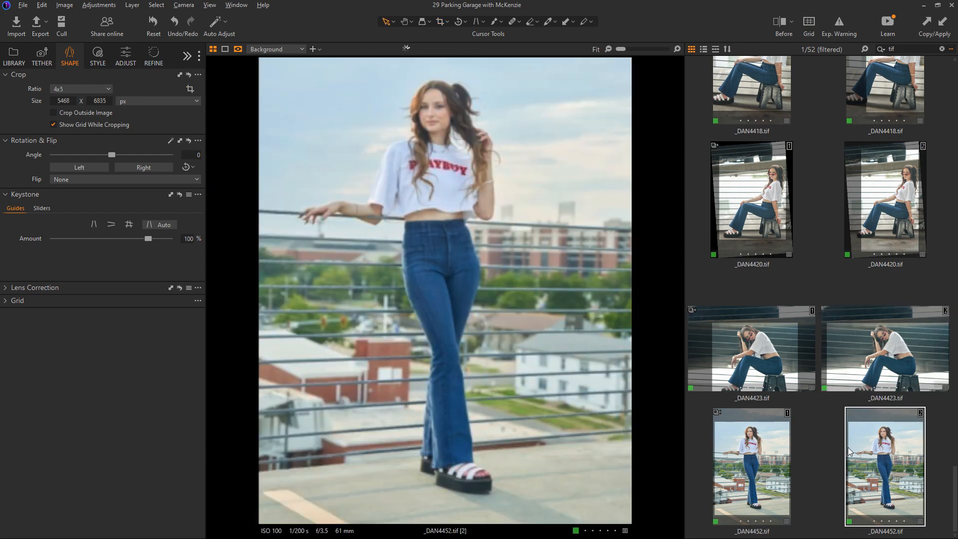
left_click(445, 24)
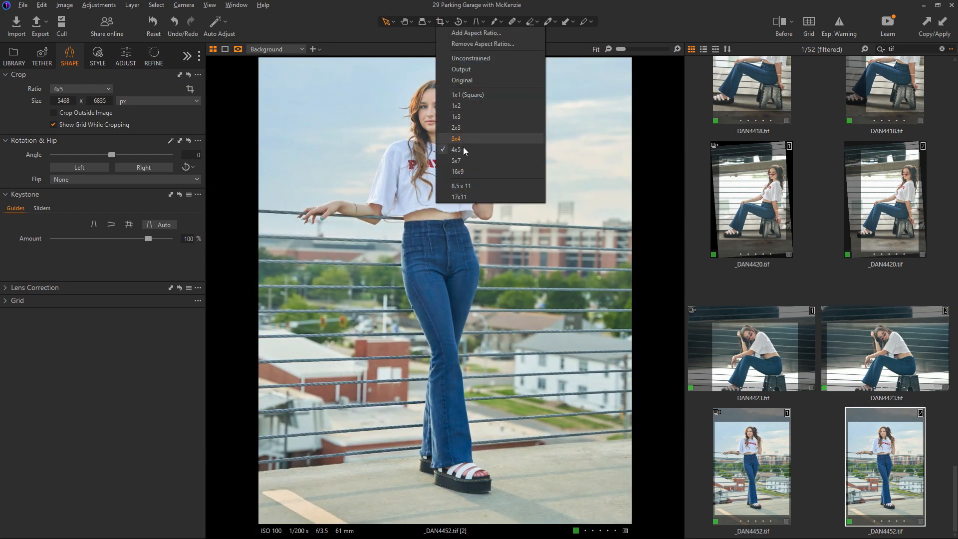
left_click(474, 172)
left_click_drag(560, 78, 533, 111)
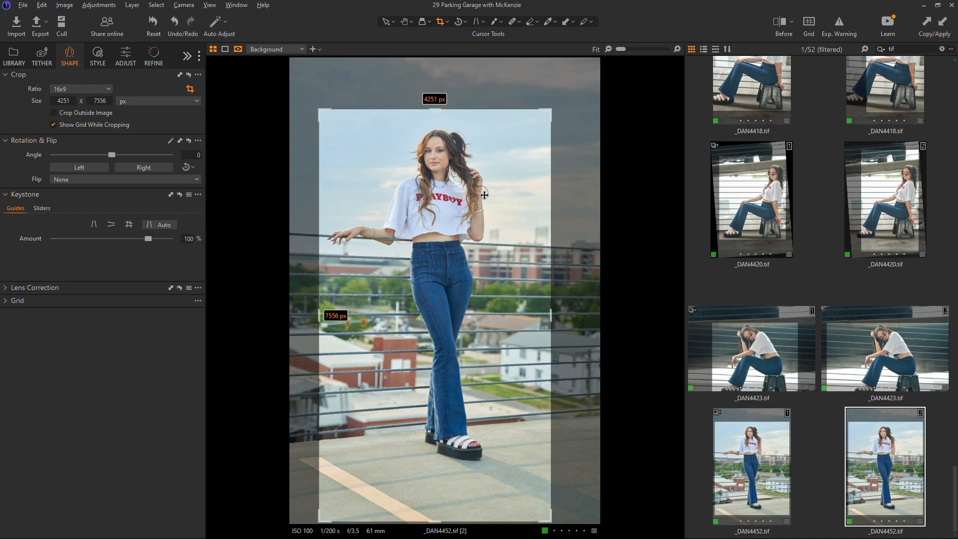
left_click_drag(486, 196, 486, 177)
key("v")
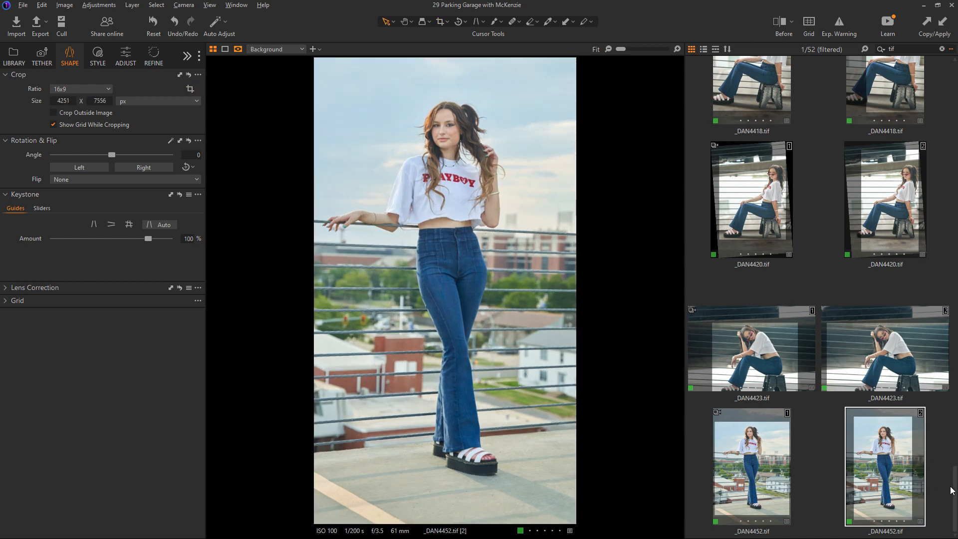
left_click_drag(955, 491, 954, 85)
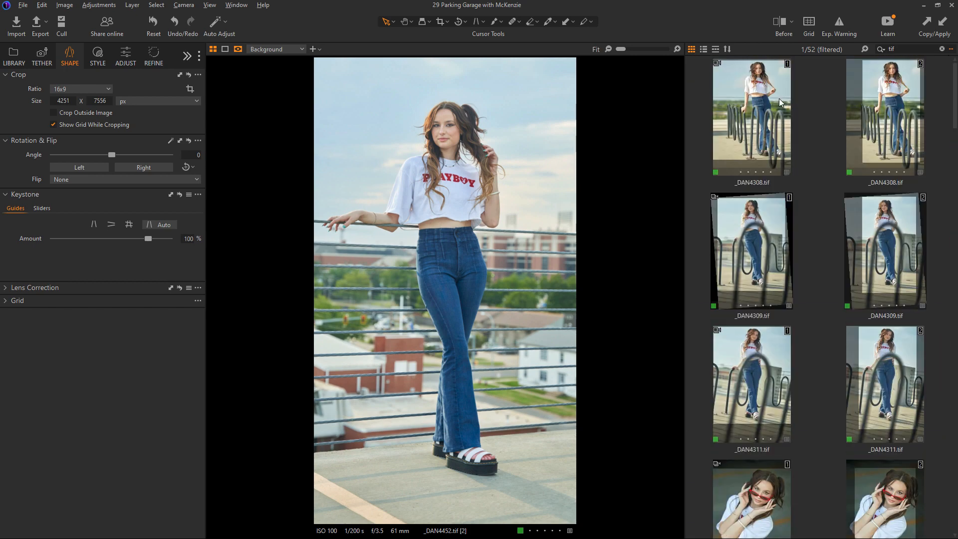
left_click(780, 98)
right_click(779, 97)
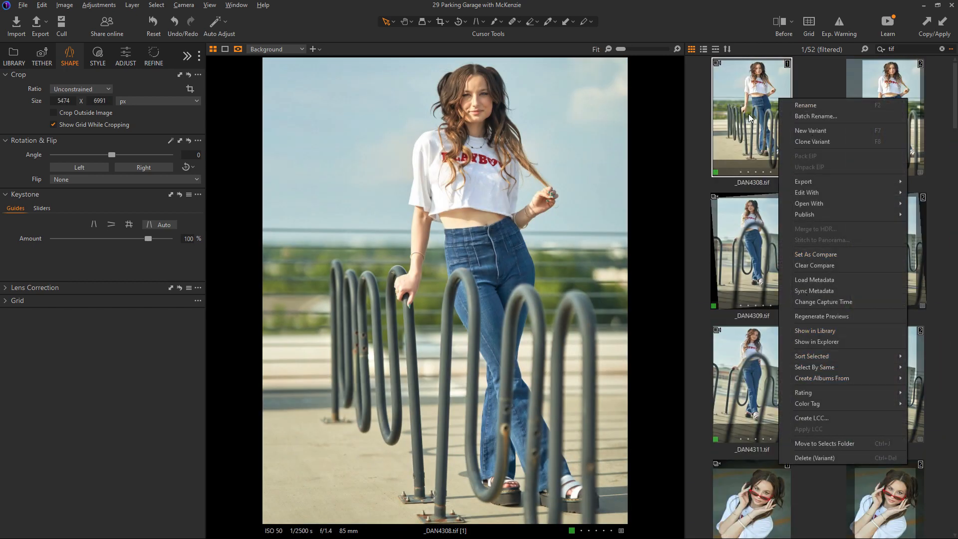
left_click(813, 84)
left_click(767, 90)
left_click(744, 285)
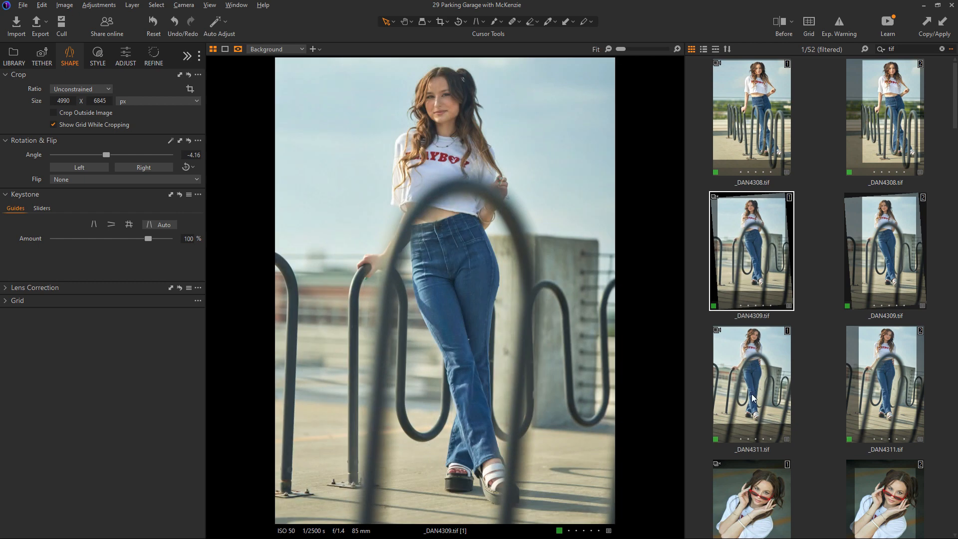
left_click(751, 120)
right_click(751, 120)
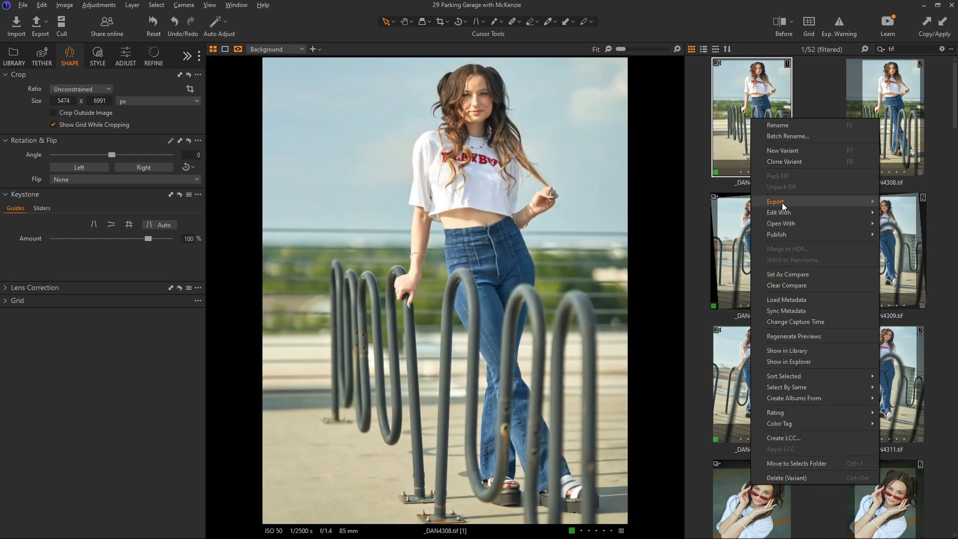
mouse_move(783, 202)
left_click(681, 201)
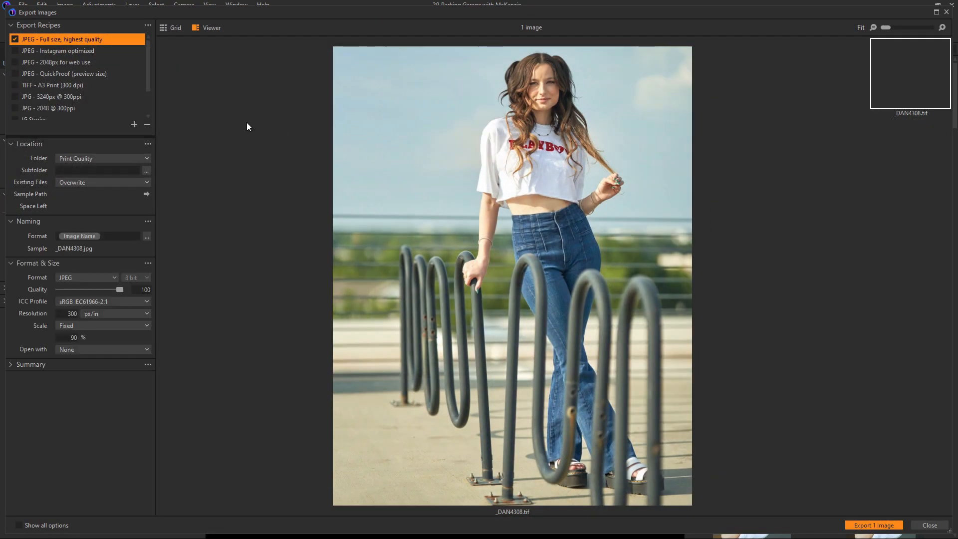
left_click(924, 525)
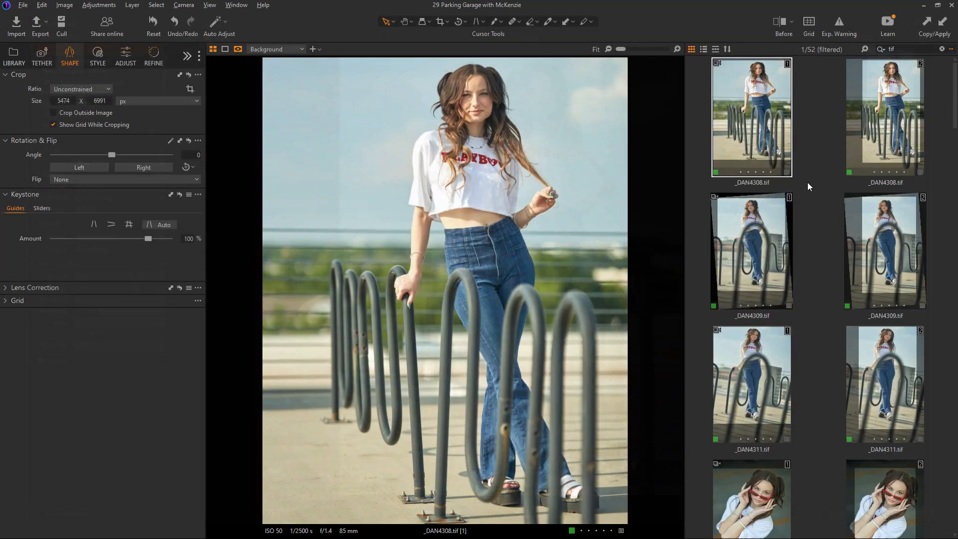
Select all filtered images that share variant position 1 with the first variant of _DAN4308.tif
right_click(762, 122)
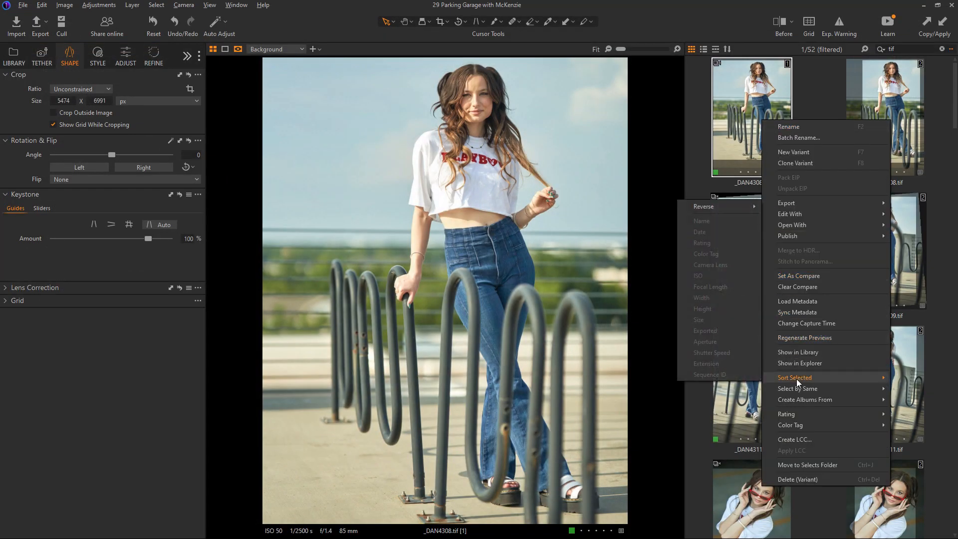
mouse_move(798, 390)
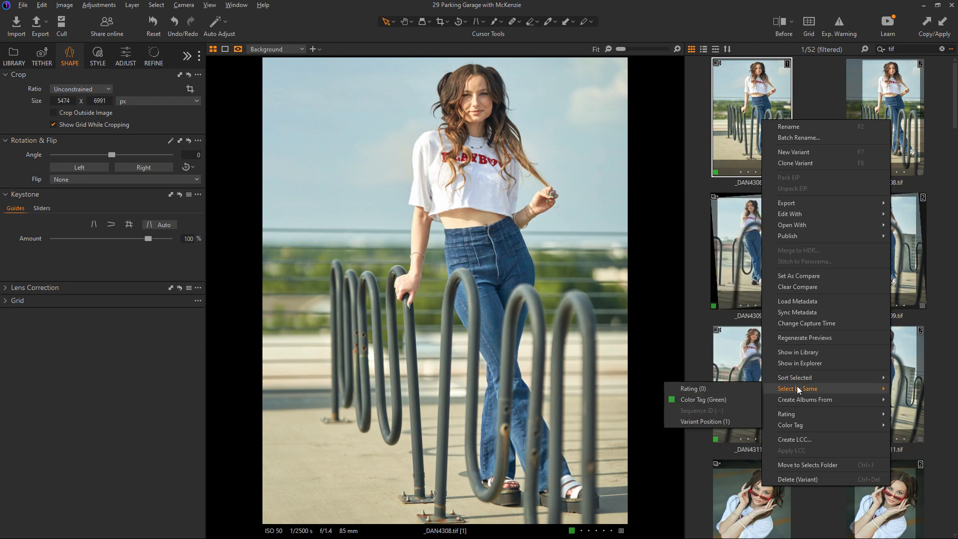
left_click(700, 422)
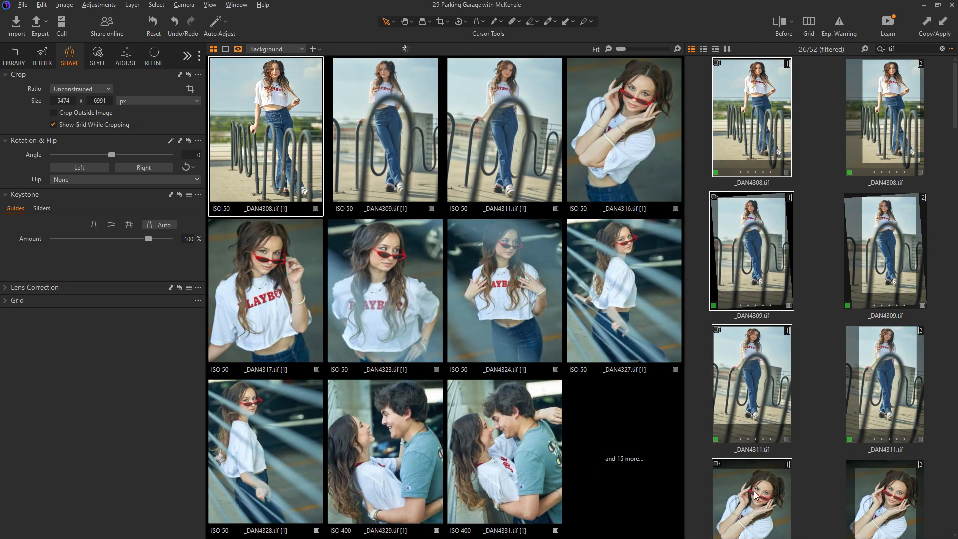
Open the export settings for the selected first variants and set the full-size JPEG recipe's folder to Session Default (Output)
right_click(757, 130)
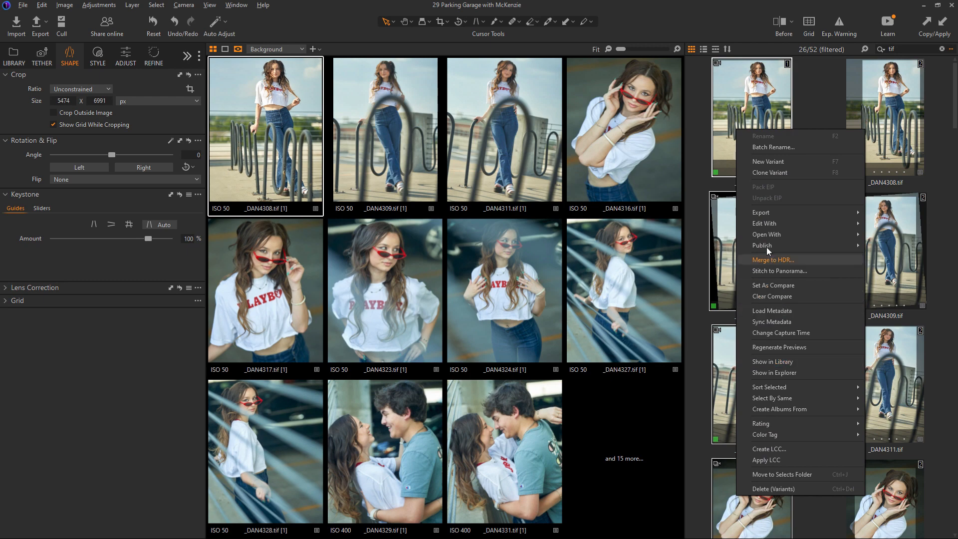
mouse_move(768, 212)
left_click(686, 212)
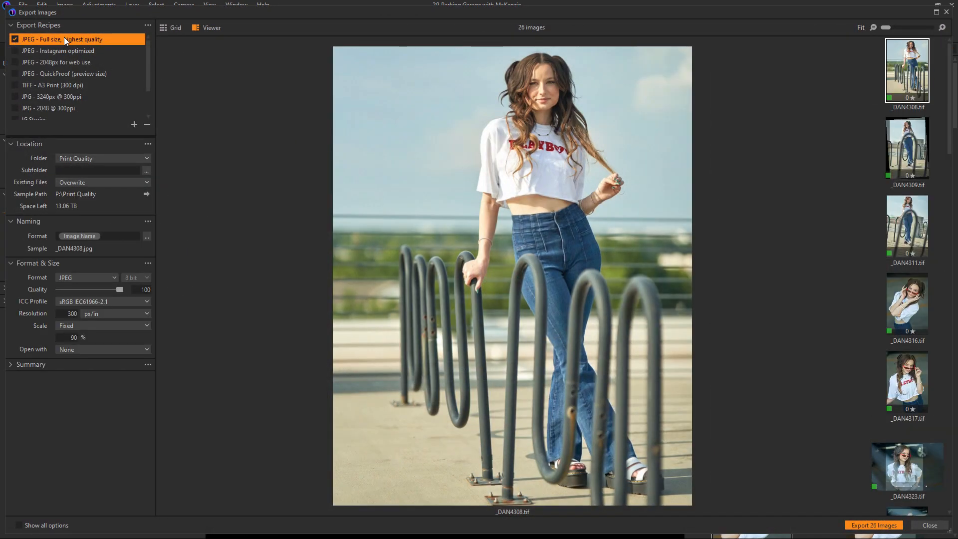
left_click(90, 157)
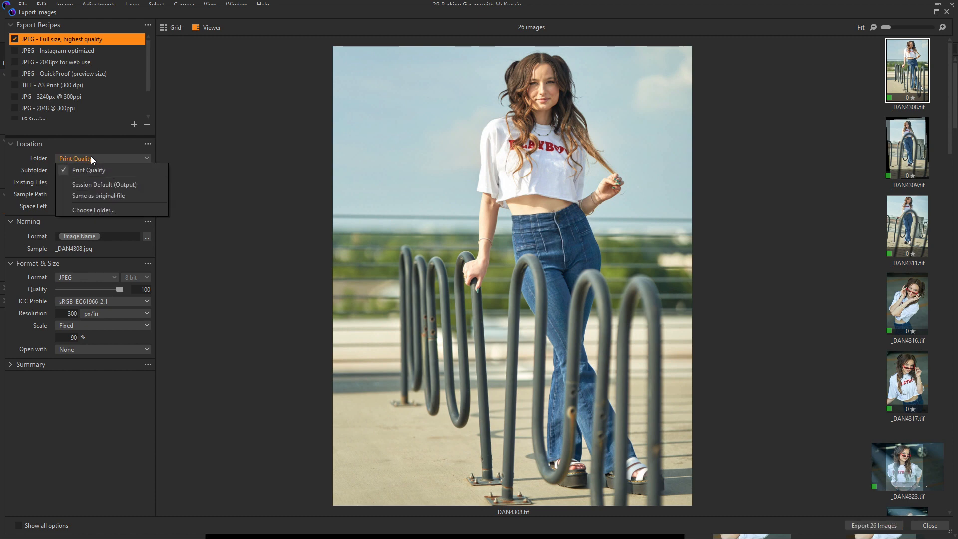
left_click(92, 185)
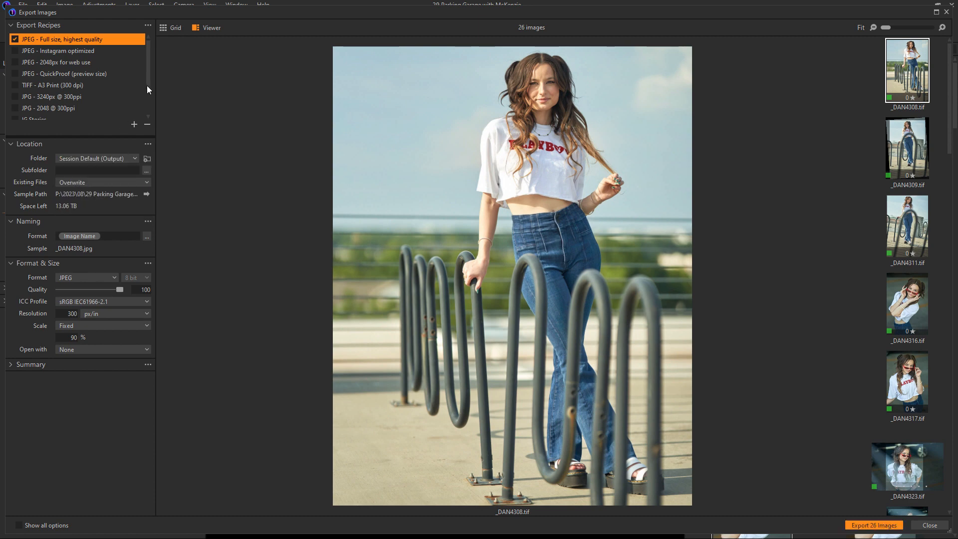
Set the full-size JPEG recipe's fixed scale to 66% and export the selected first variants
left_click_drag(147, 86, 149, 111)
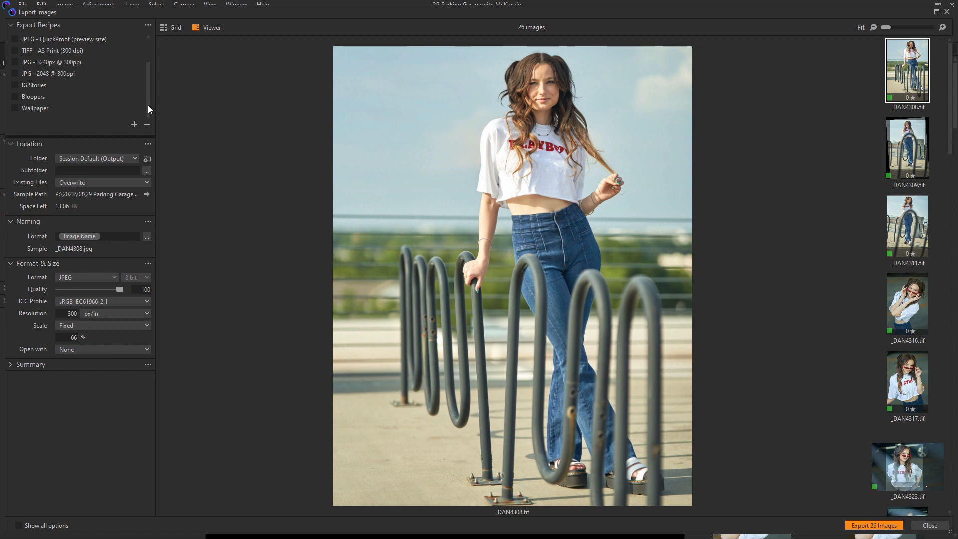
left_click_drag(148, 105, 148, 137)
left_click(878, 525)
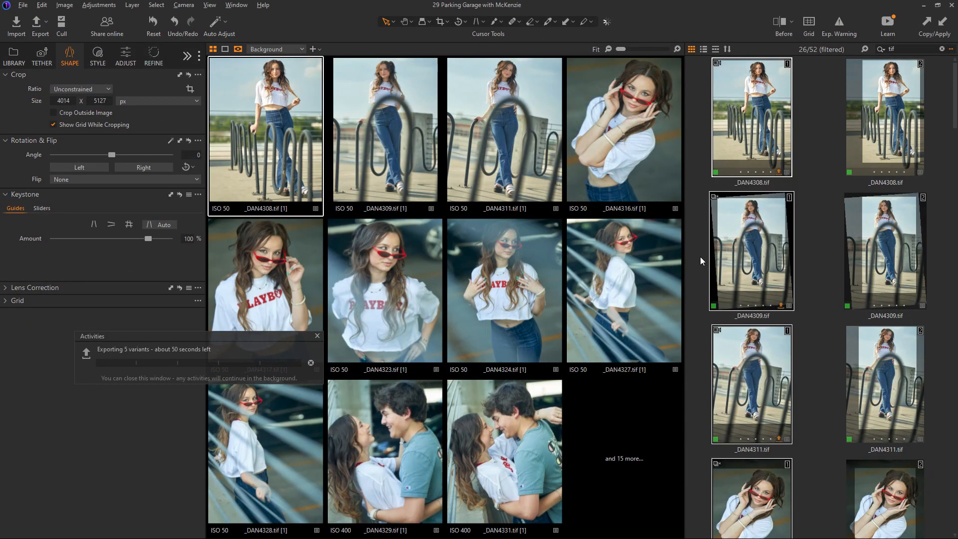
Clear the selection and select all filtered images that share variant position 2 with the second variant of _DAN4308.tif
left_click(827, 256)
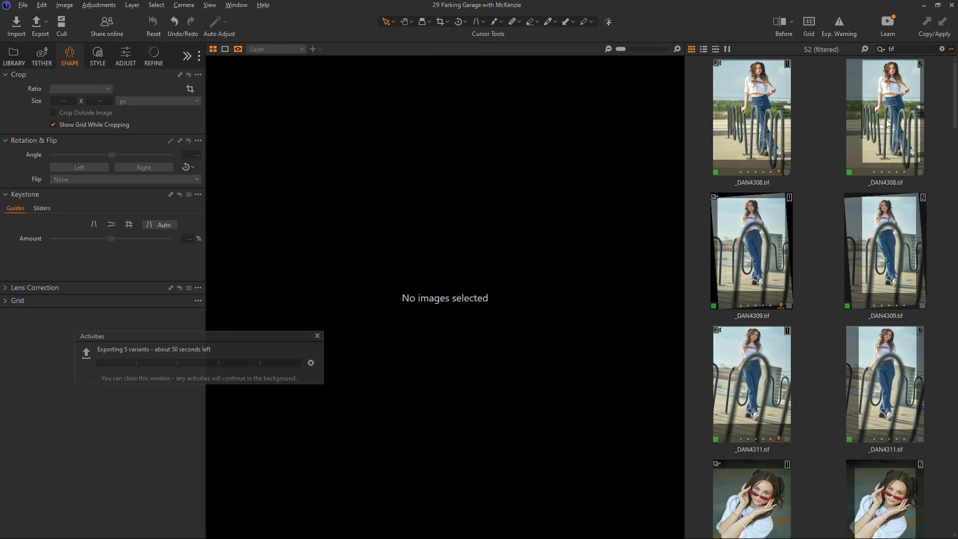
right_click(887, 127)
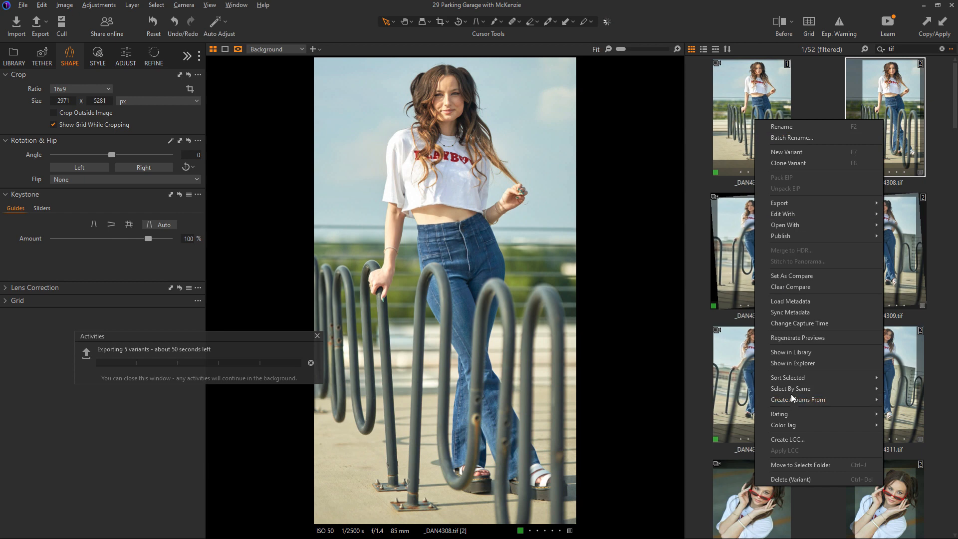
mouse_move(777, 391)
left_click(717, 422)
Export the selected second variants with the IG Stories recipe
right_click(883, 89)
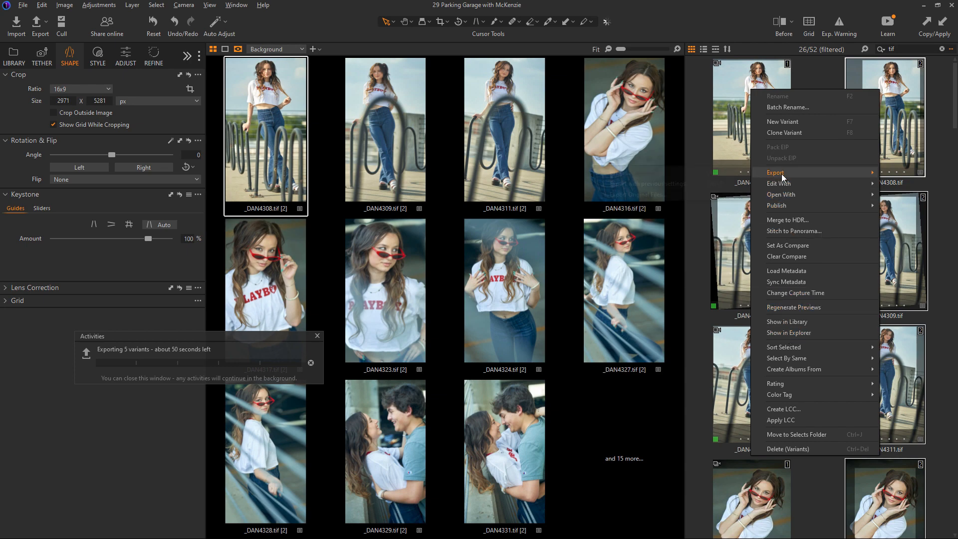
mouse_move(781, 174)
left_click(705, 174)
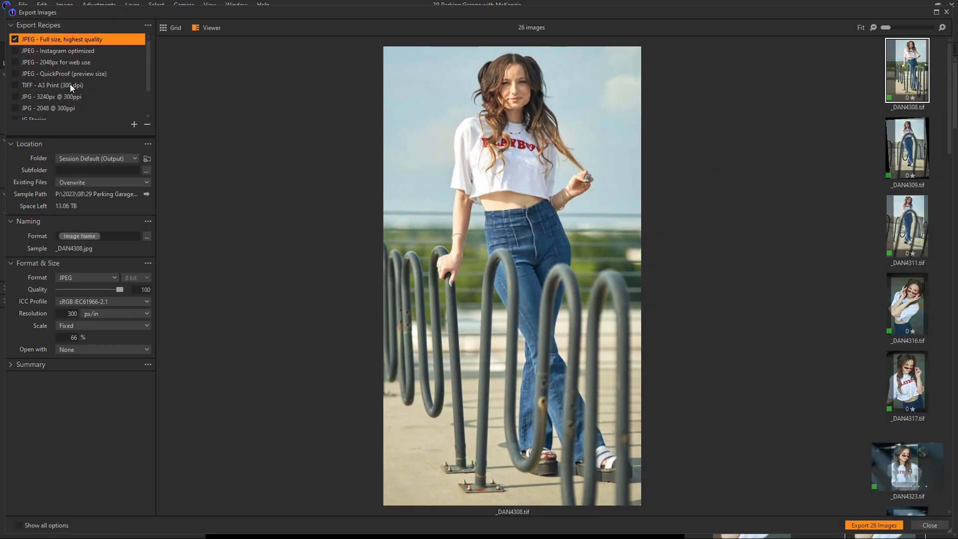
scroll(149, 86, "down", 3)
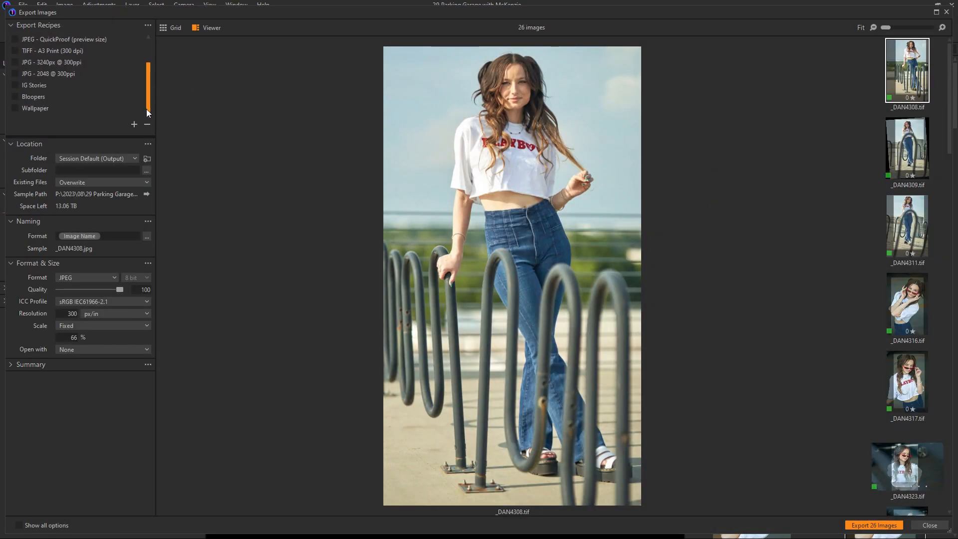
left_click(39, 87)
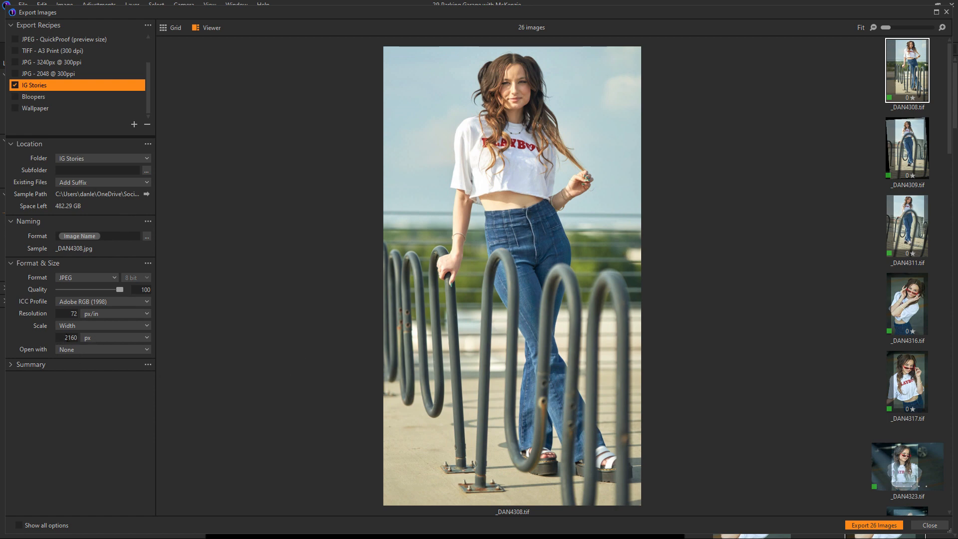
left_click(880, 529)
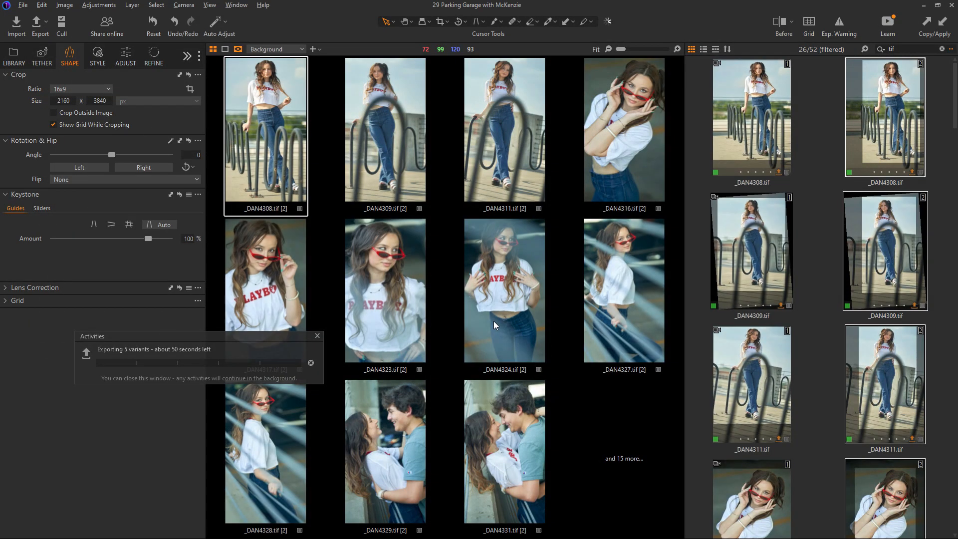
Show the hidden Export tools and move the Activities window clear of them, over the image previews
left_click_drag(247, 330, 258, 327)
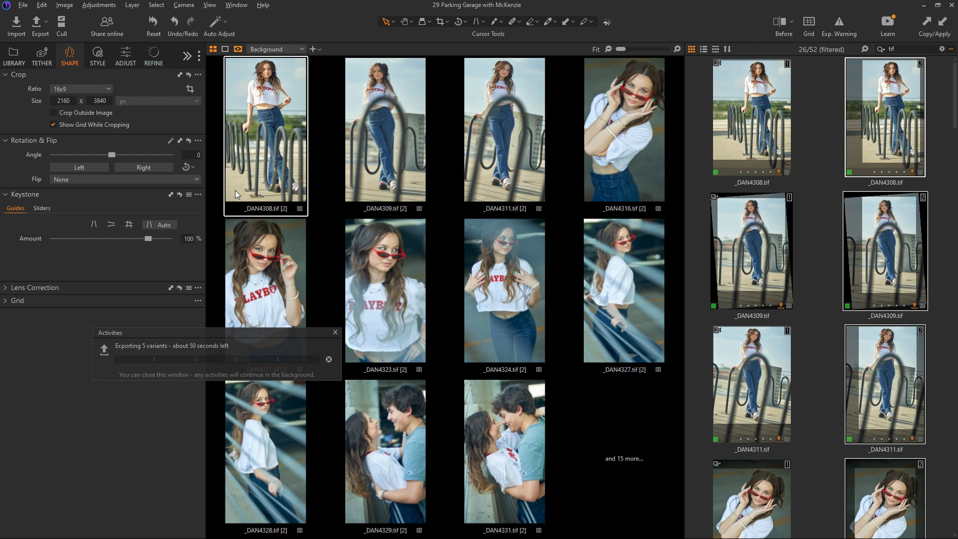
left_click(199, 58)
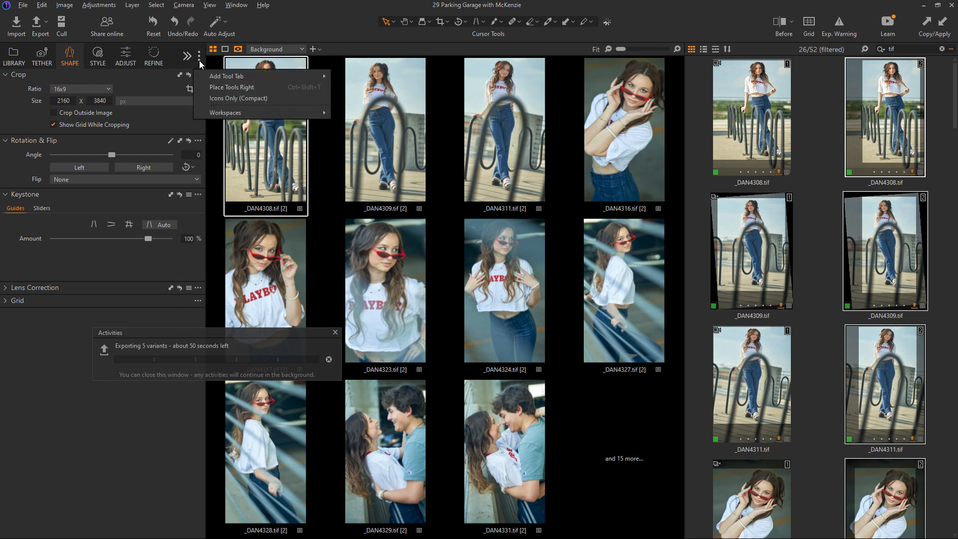
mouse_move(215, 78)
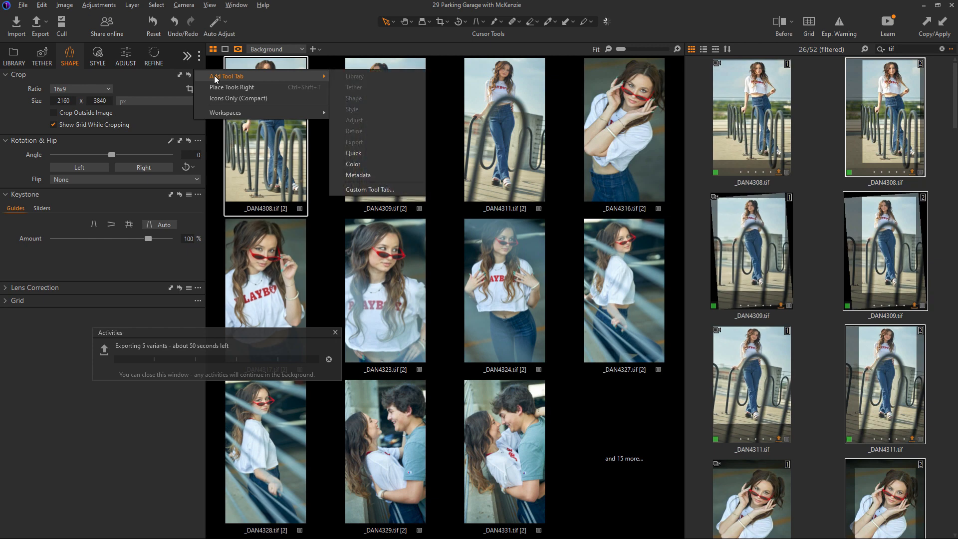
left_click(190, 59)
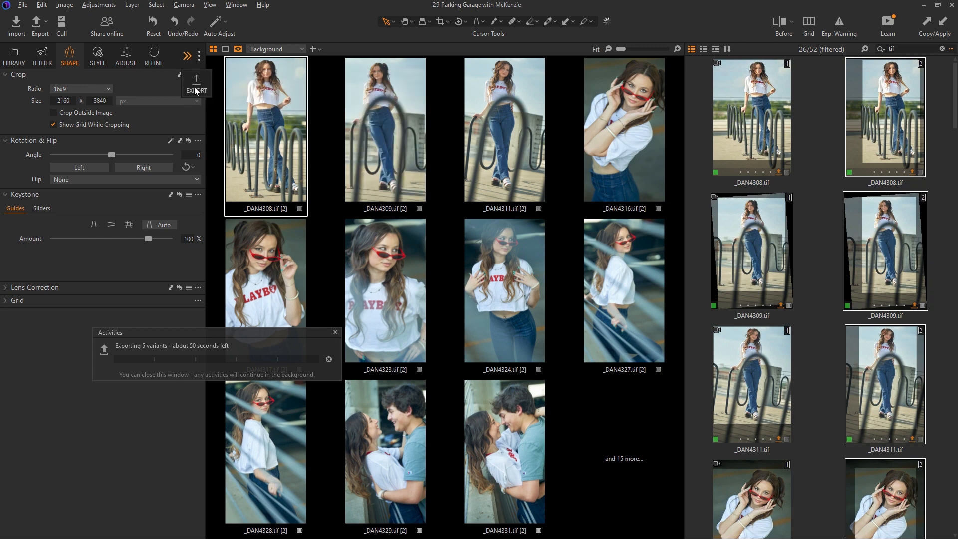
left_click(194, 89)
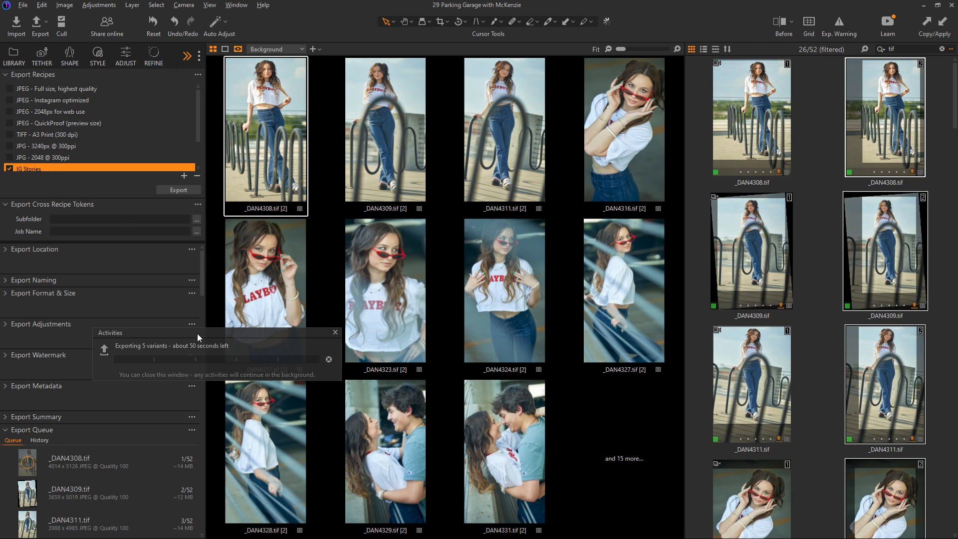
left_click_drag(197, 334, 404, 283)
Look through the export queue from its first entries to the last one, shifting the Activities window over the previews
left_click_drag(202, 271, 202, 300)
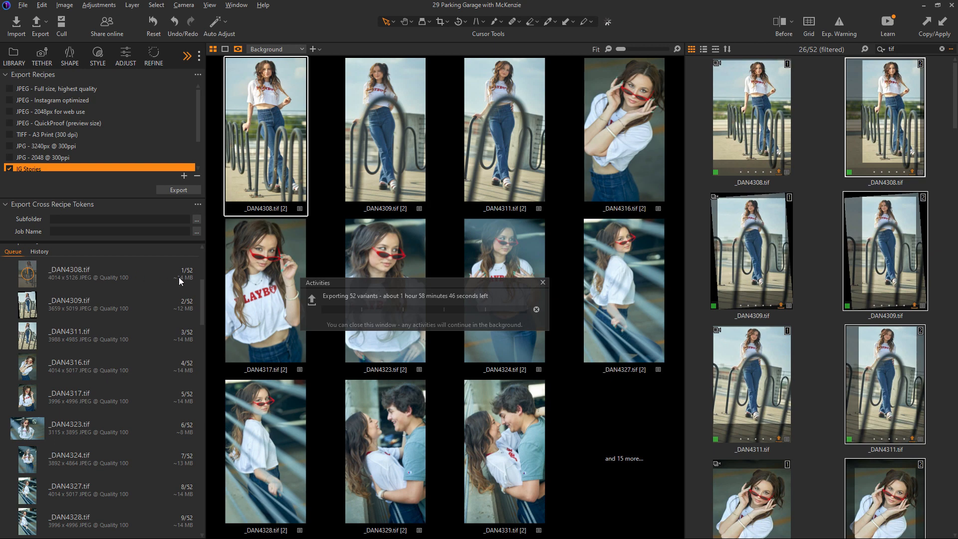
left_click_drag(203, 290, 202, 502)
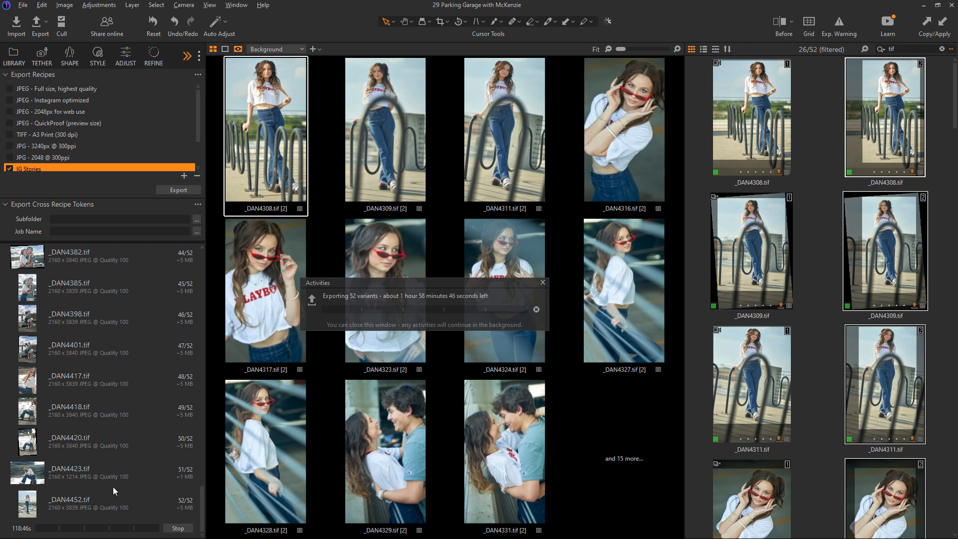
left_click_drag(410, 283, 418, 277)
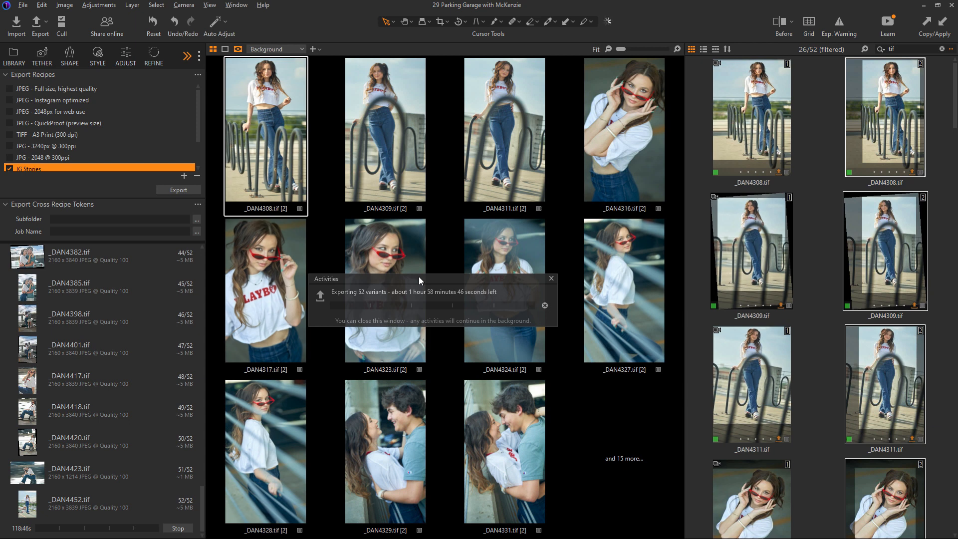
left_click_drag(363, 277, 269, 279)
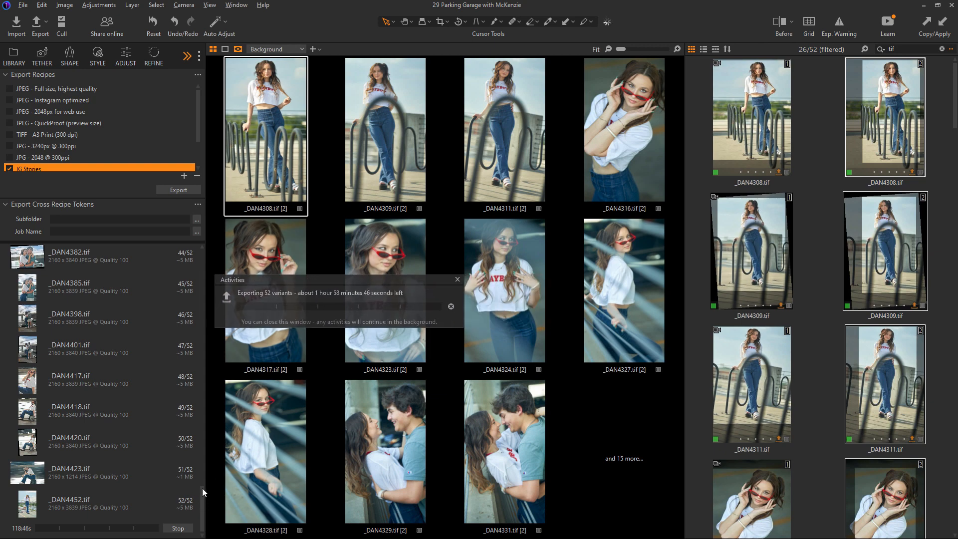
left_click_drag(202, 488, 262, 279)
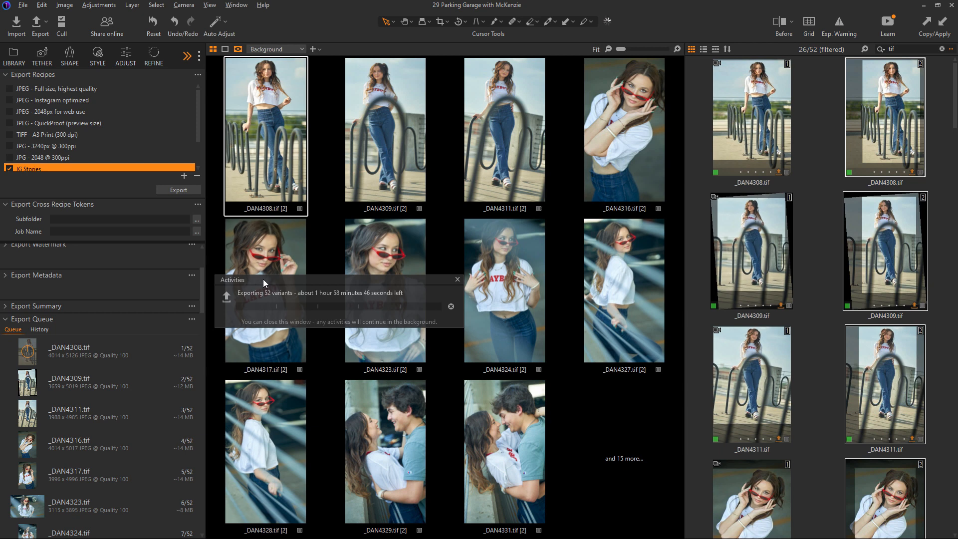